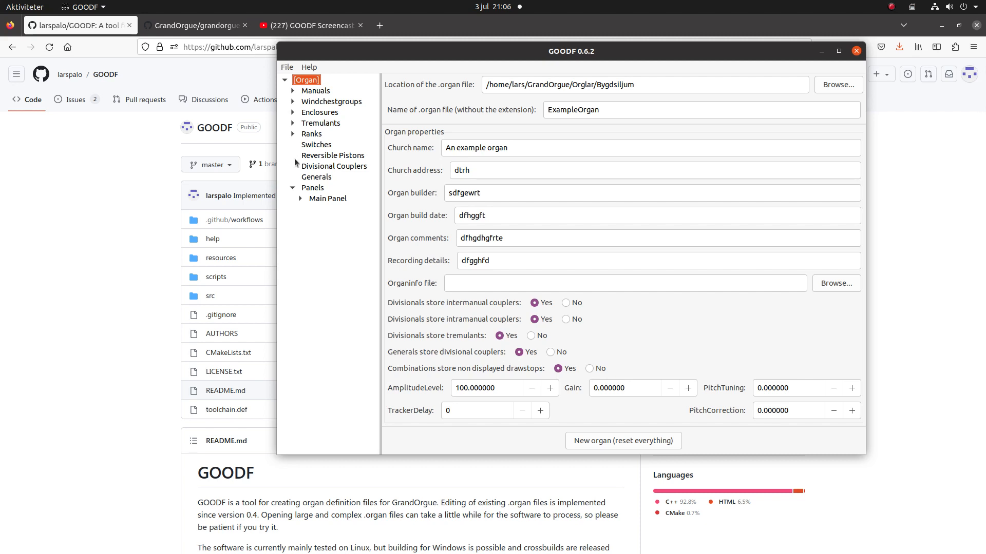
Step: Display the Main Panel's layout and expand its contents down to the individual GUI elements
click(311, 190)
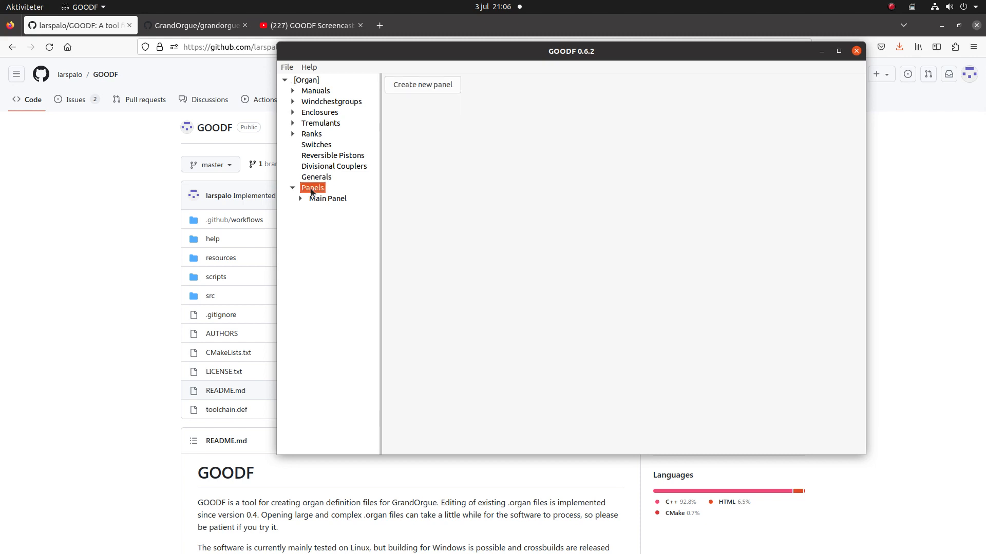
click(316, 200)
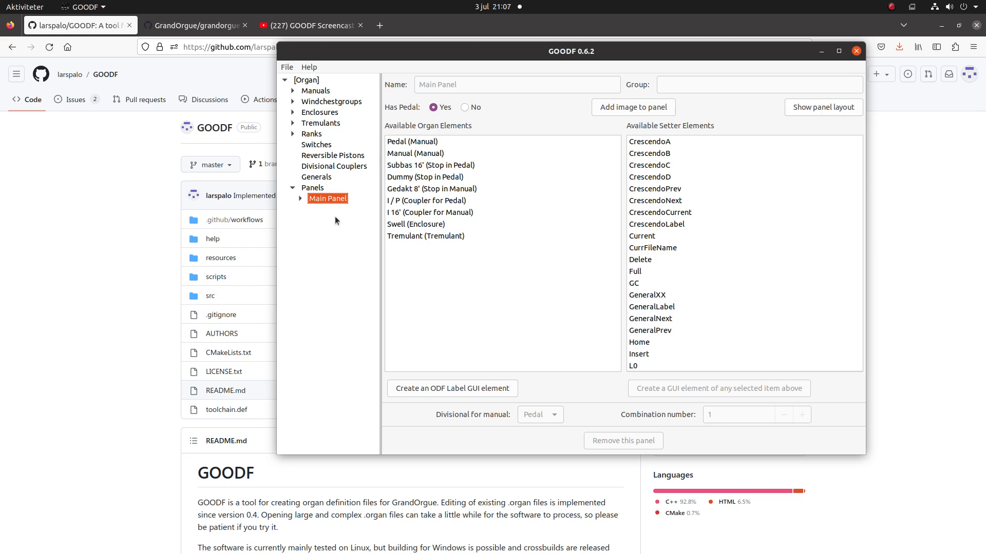
click(812, 111)
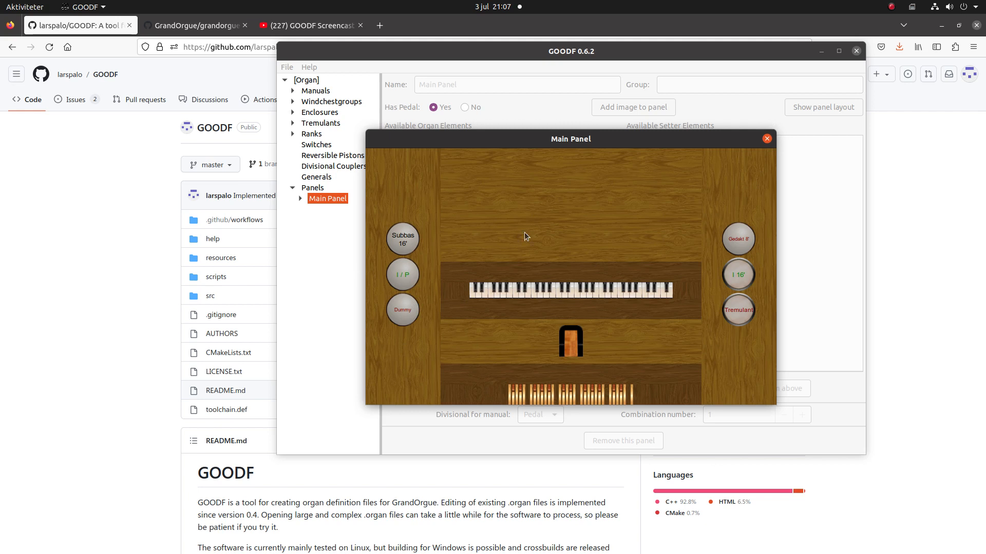
click(301, 199)
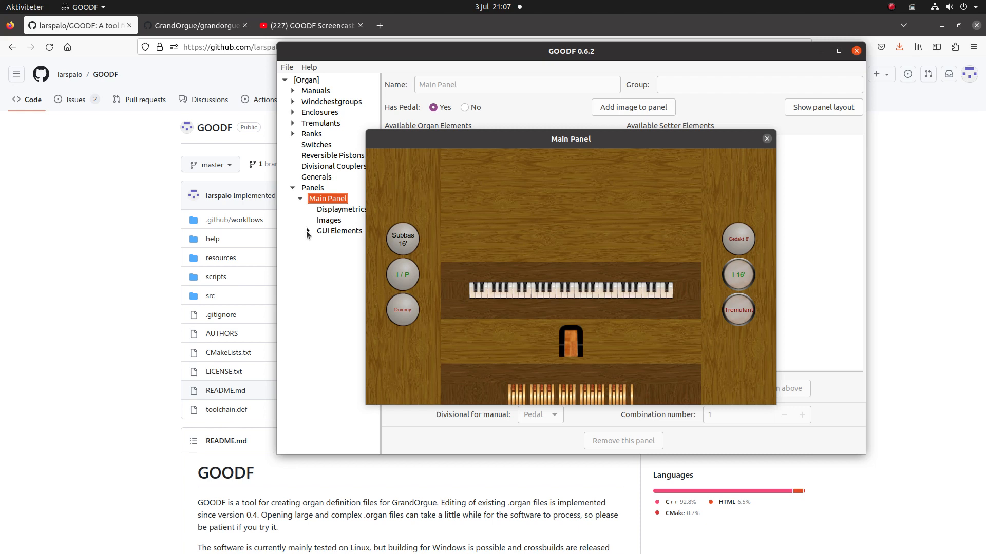
click(306, 231)
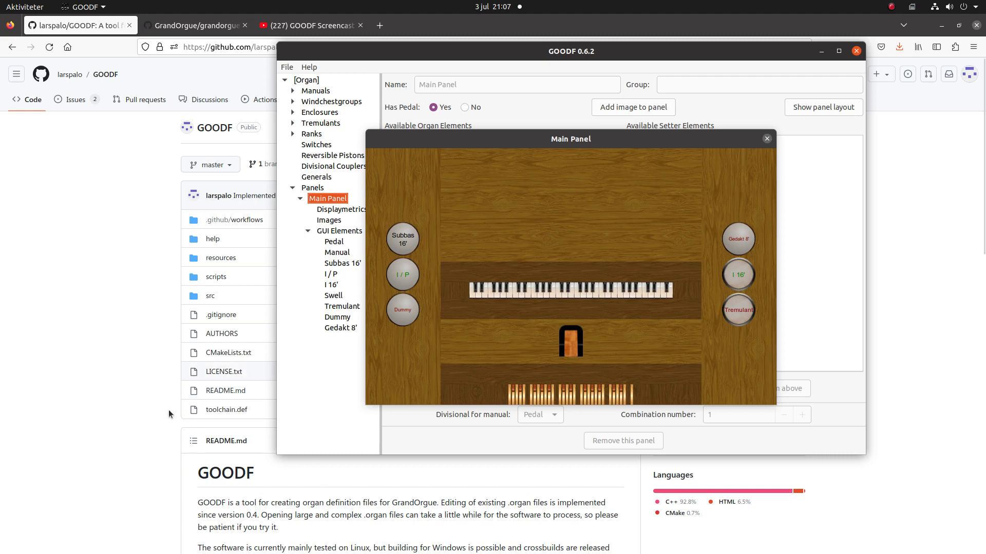
Step: Switch to the file manager and check the image dimensions of Background.png in Bygdsiljum's Images/Background folder
mouse_move(1, 390)
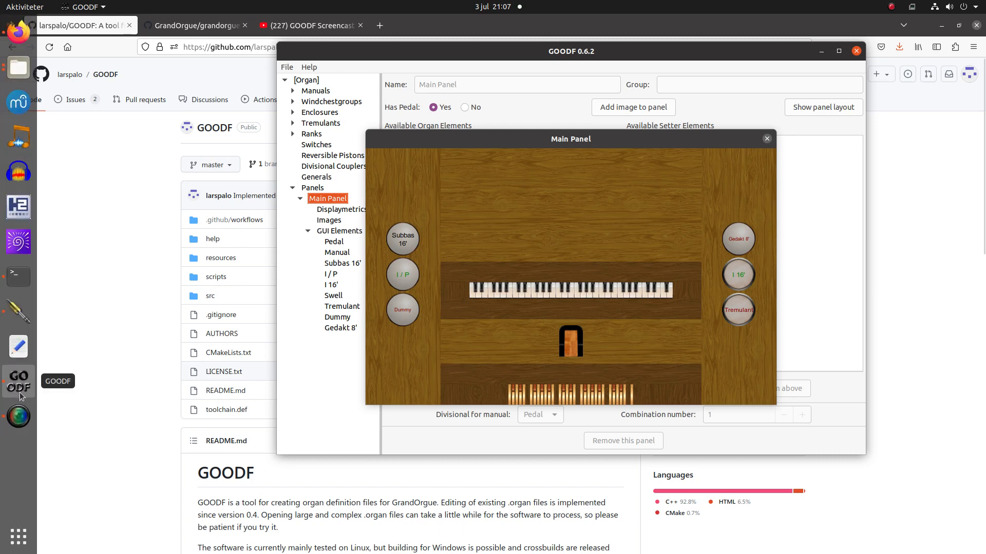
click(18, 71)
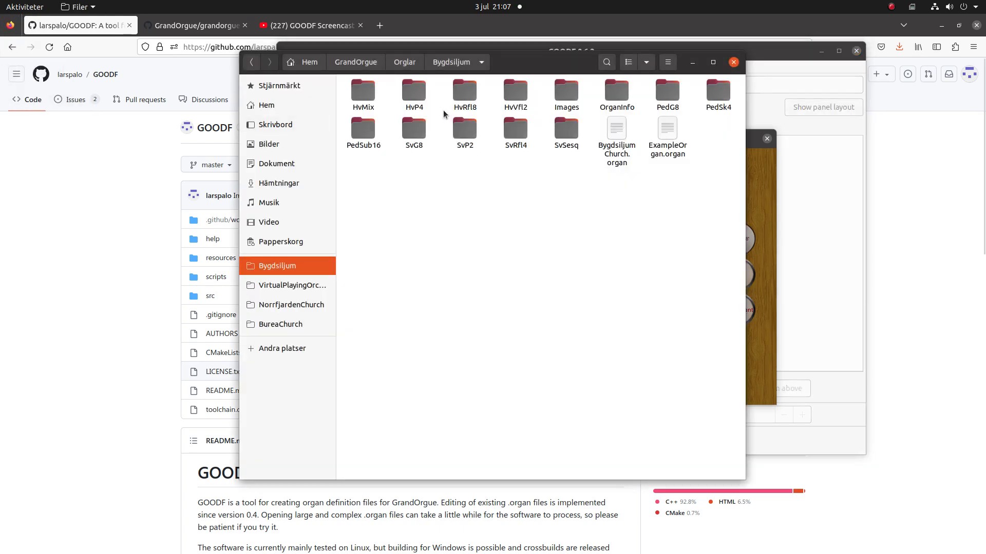
double_click(574, 90)
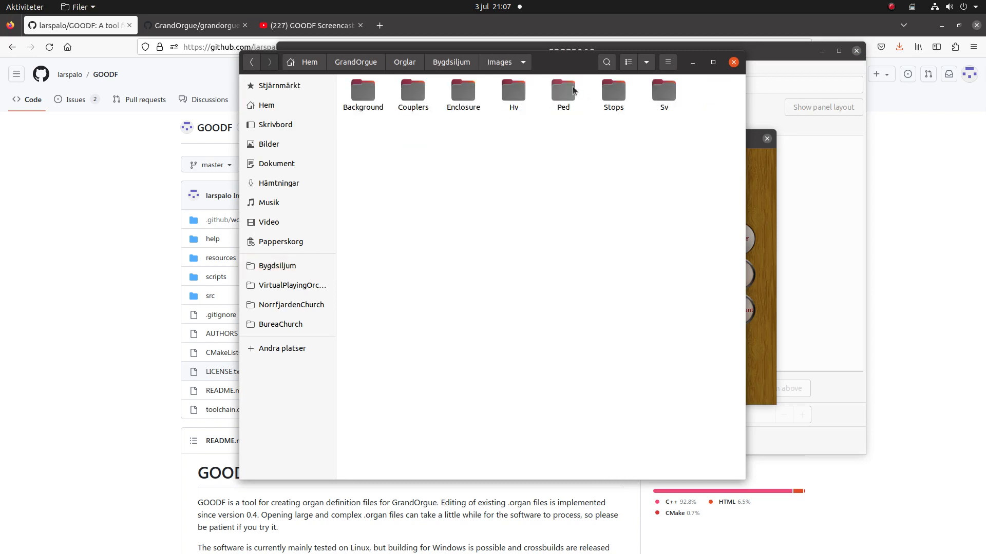
double_click(351, 94)
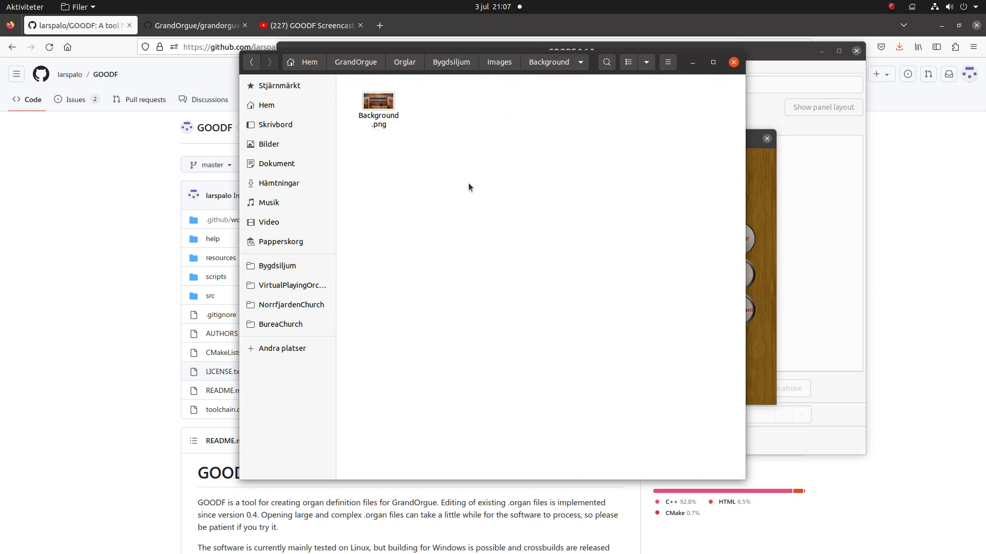
click(391, 103)
right_click(385, 103)
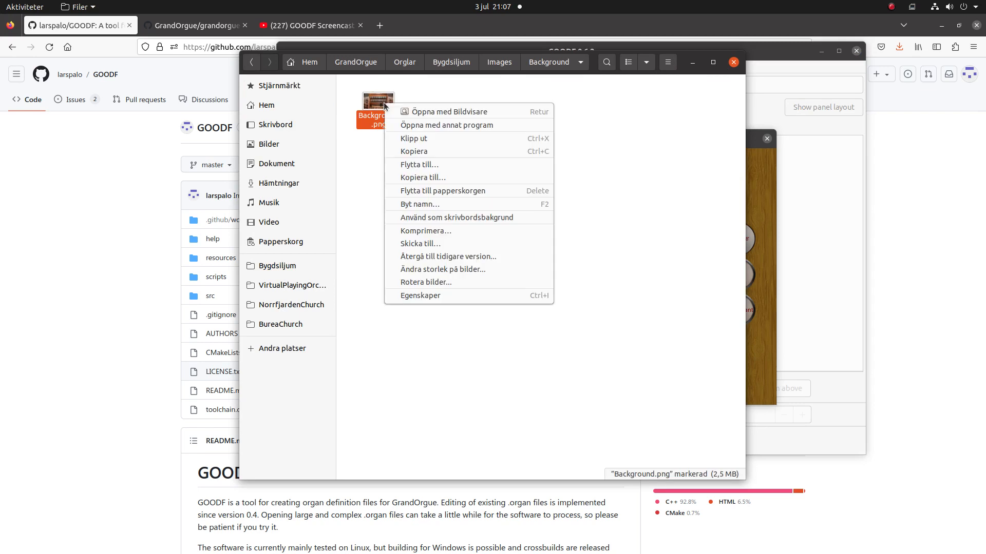
click(436, 295)
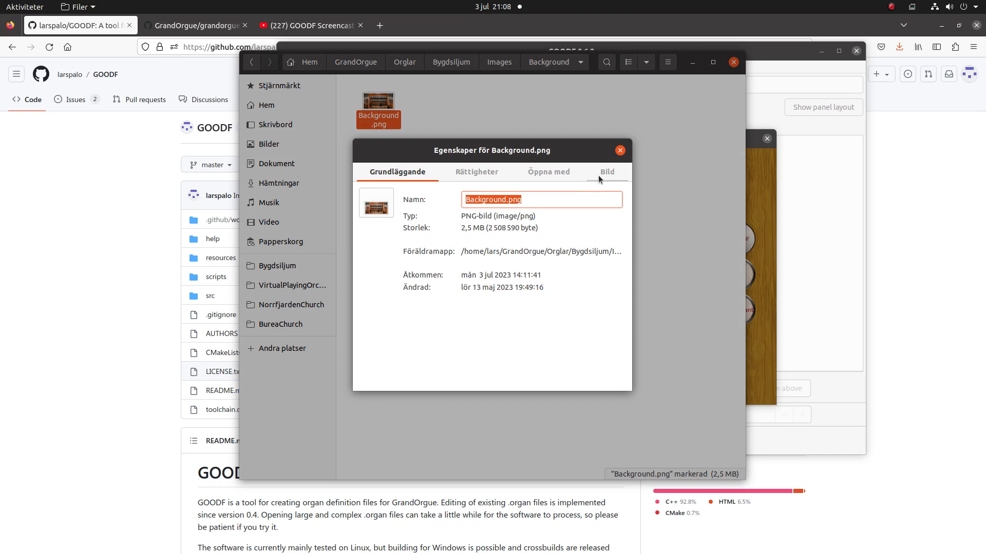
click(598, 174)
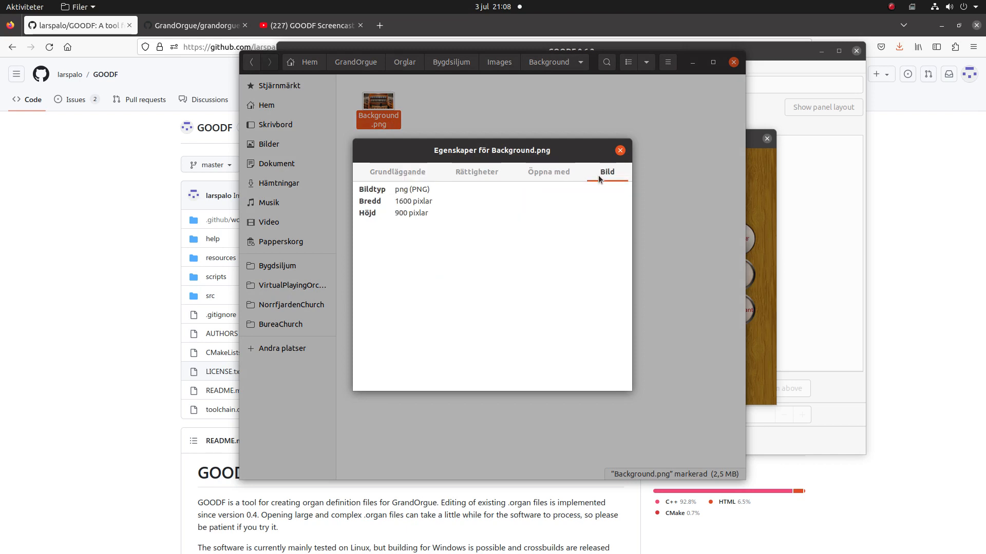
Step: Switch back to GOODF, close the layout preview, and set the Main Panel's horizontal size to a custom 1600 pixels
click(798, 198)
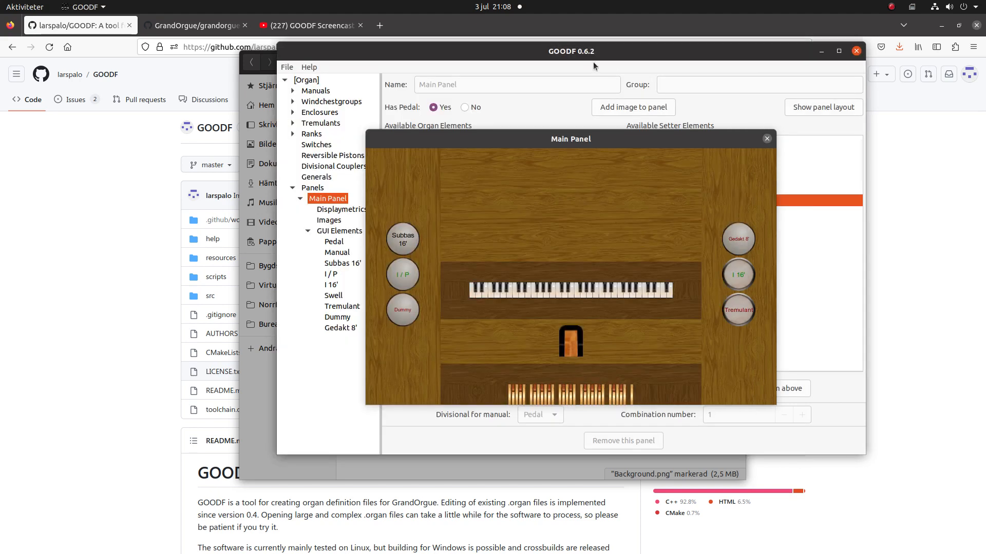
click(766, 140)
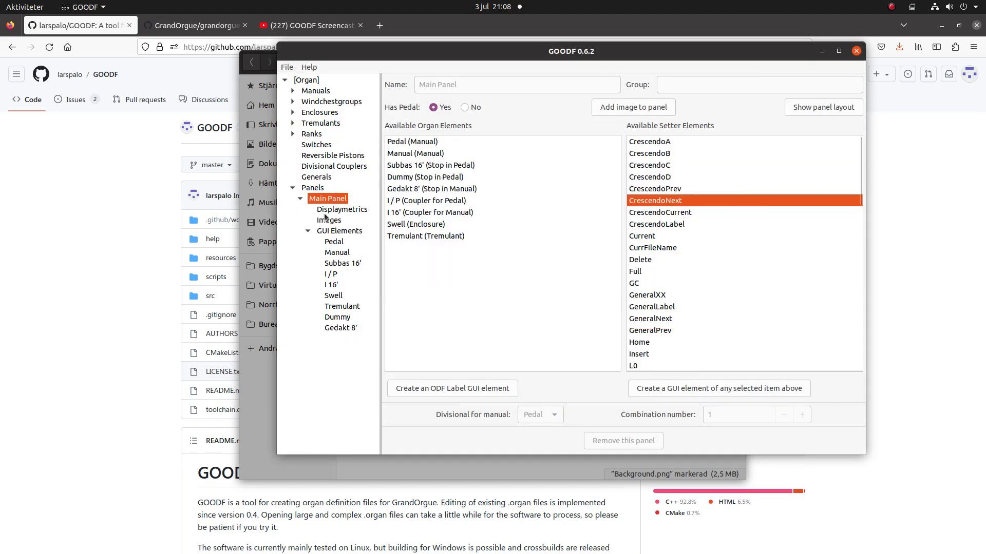
click(325, 211)
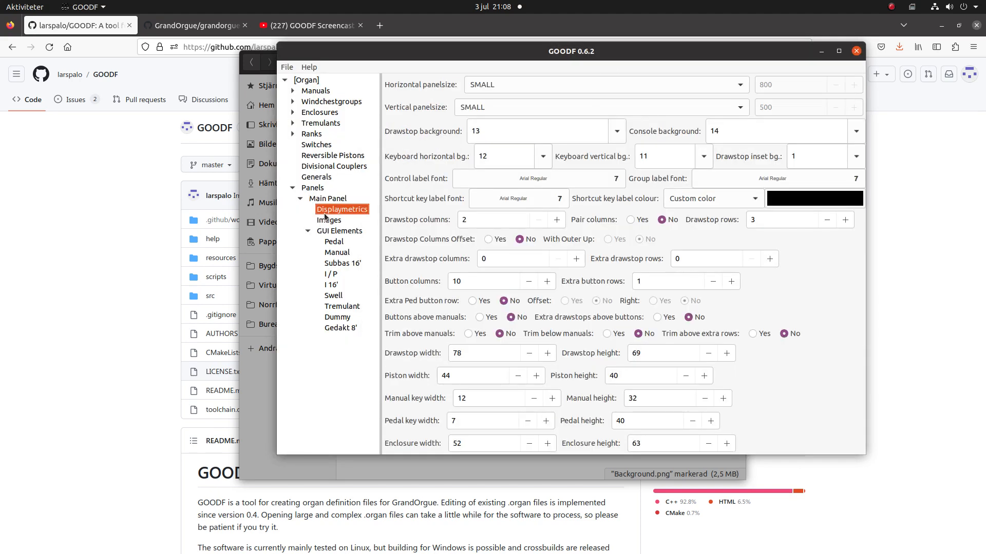
click(726, 85)
click(547, 142)
click(767, 84)
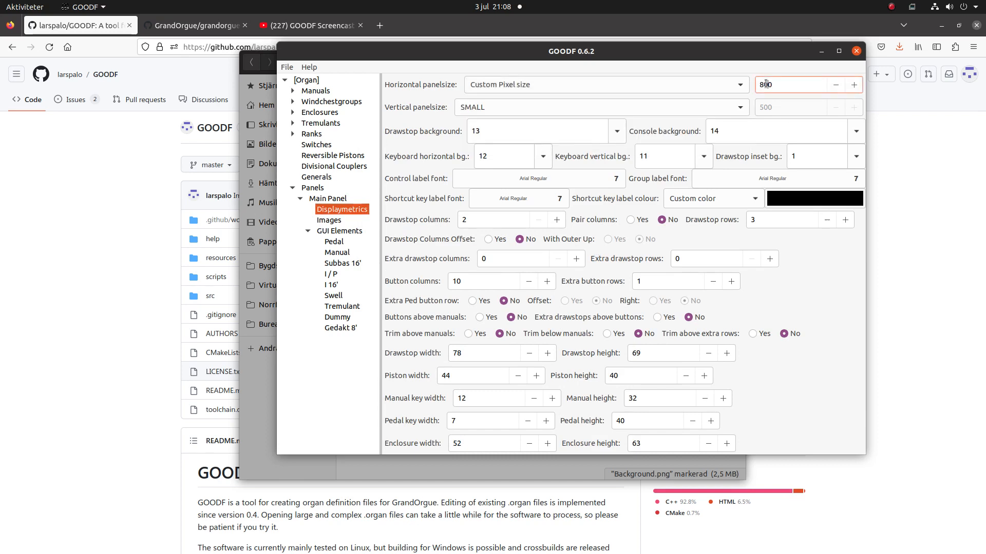
key(BackSpace)
text(16)
Step: Set the Main Panel's vertical size to a custom 1080 pixels
click(737, 107)
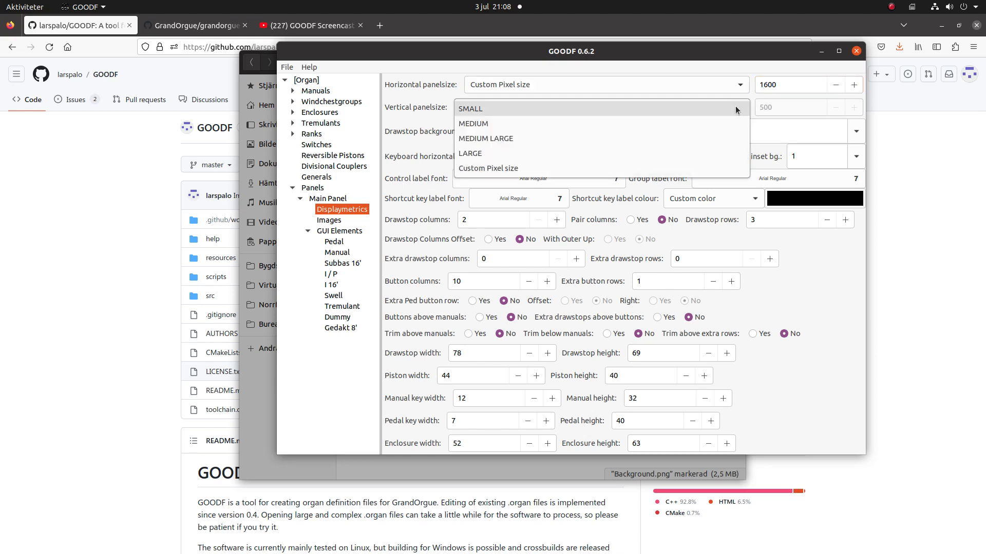
click(541, 166)
drag(764, 108, 753, 107)
text(1000)
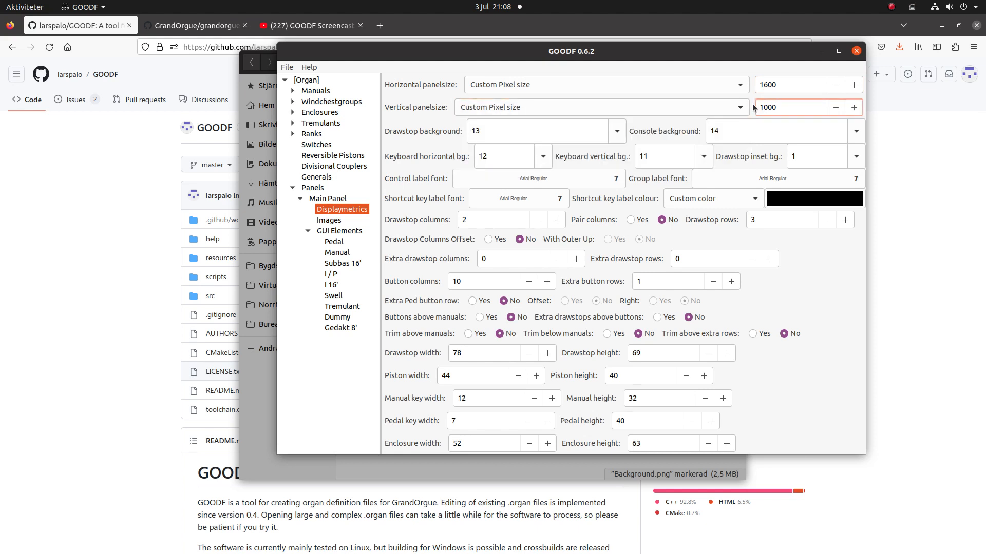
key(Delete)
text(8)
click(788, 86)
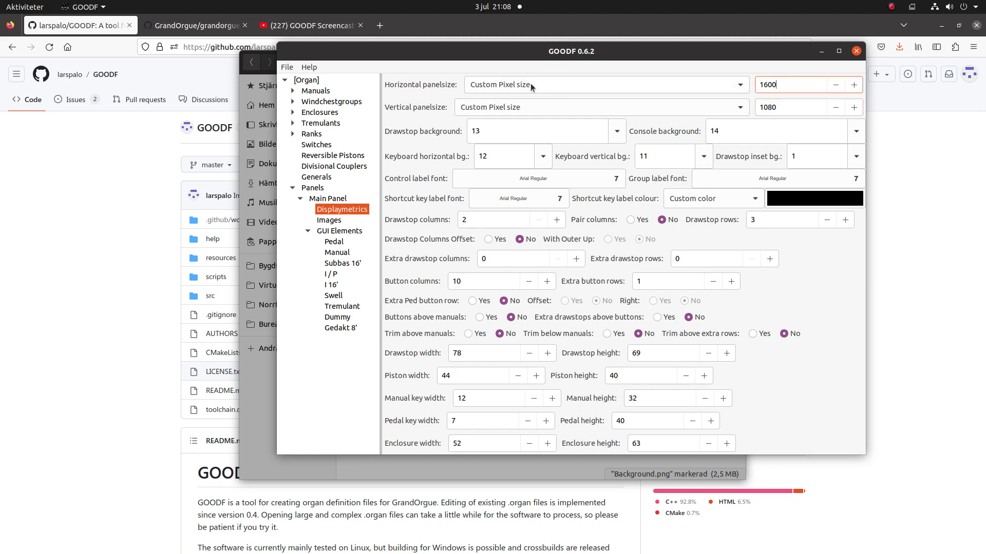
click(544, 83)
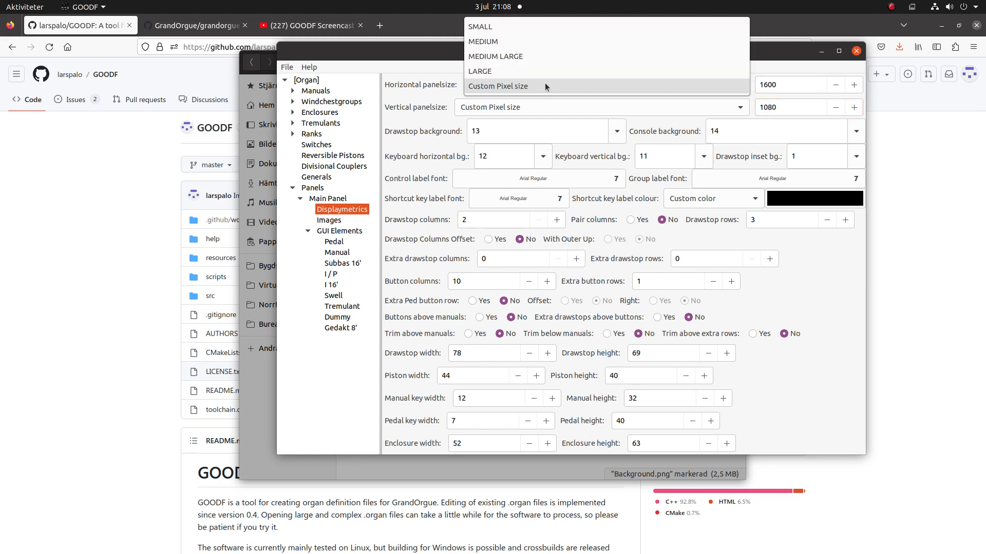
click(559, 121)
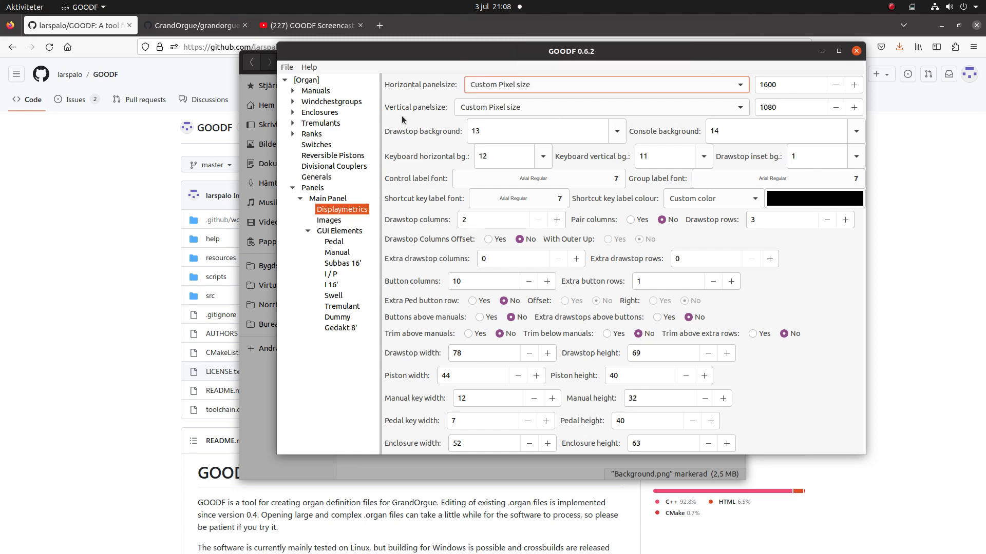
Step: Add an image to the Main Panel using Images/Background/Background.png
click(325, 221)
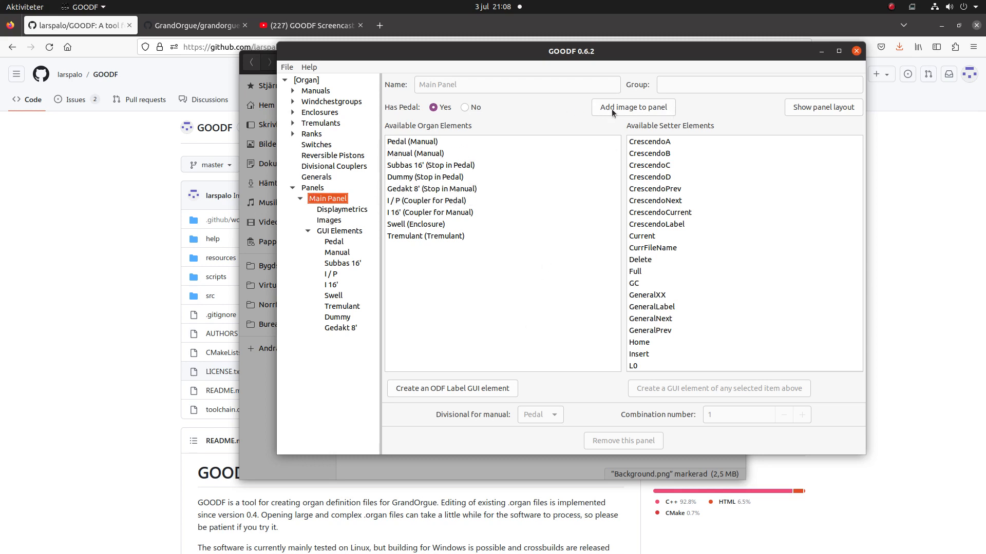
click(642, 107)
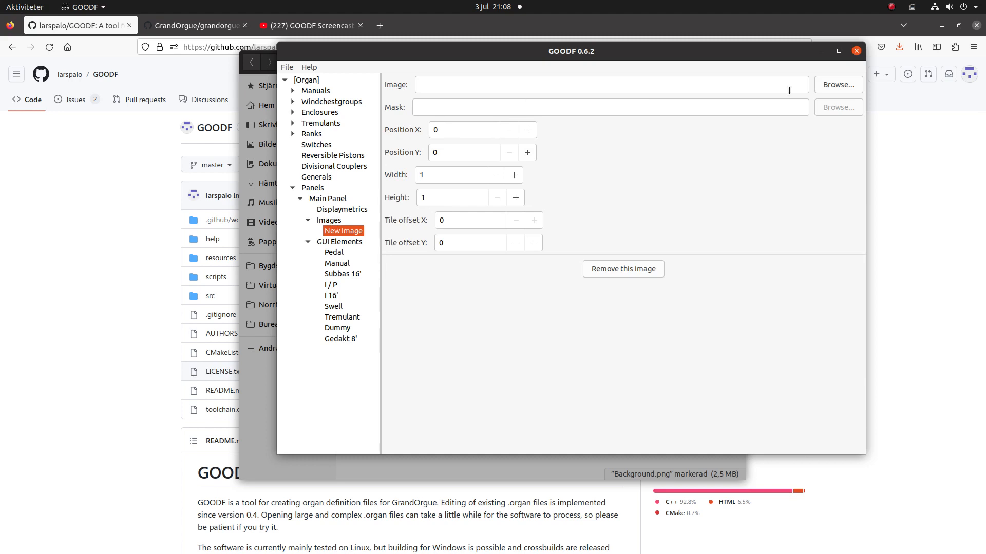
click(846, 86)
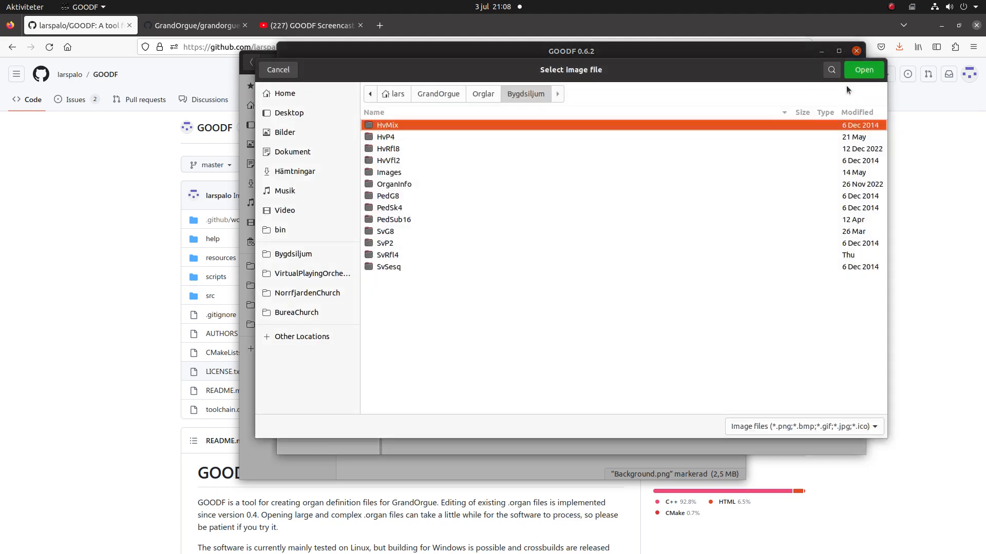
double_click(389, 172)
double_click(388, 123)
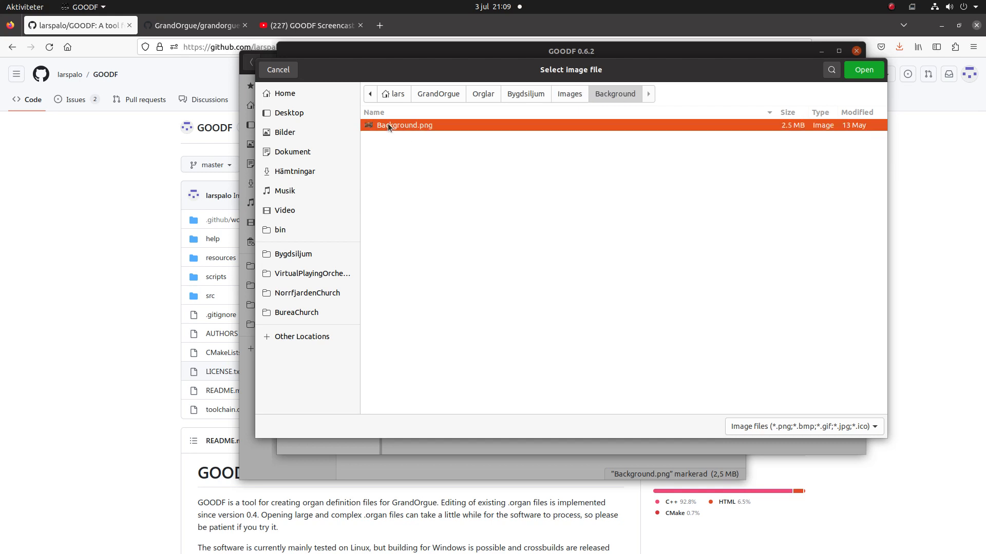
click(864, 71)
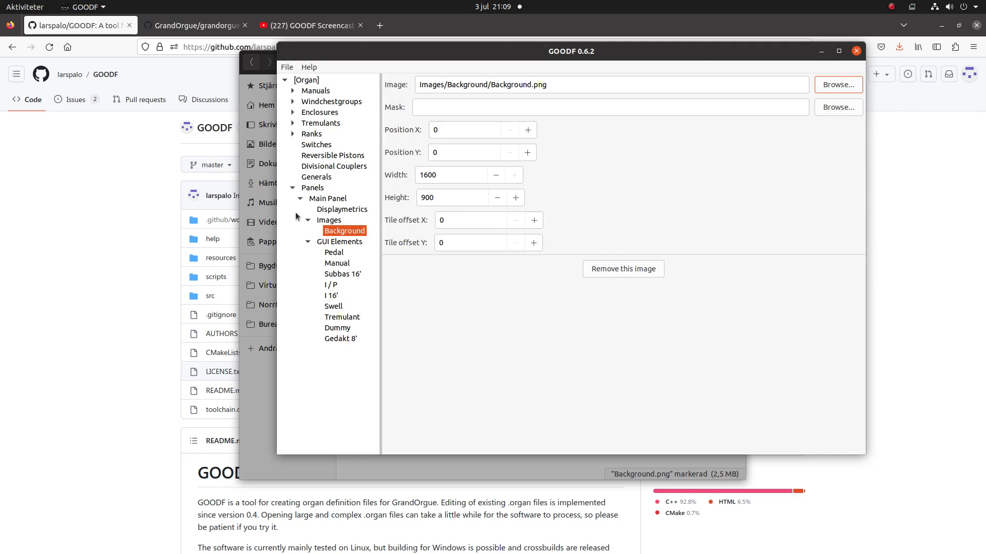
Step: Preview the Main Panel layout with its background image, close it, and open the Pedal GUI element's settings
click(323, 200)
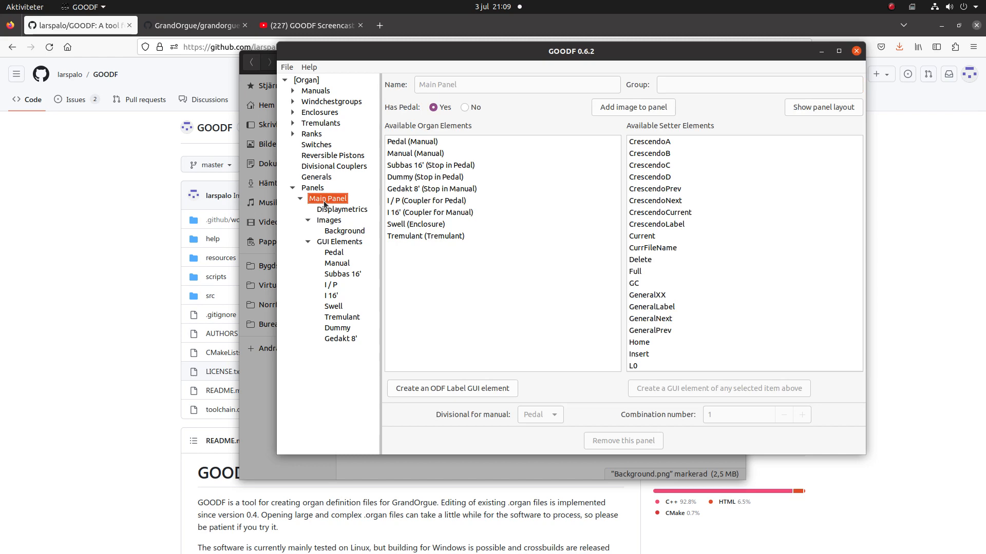
click(803, 108)
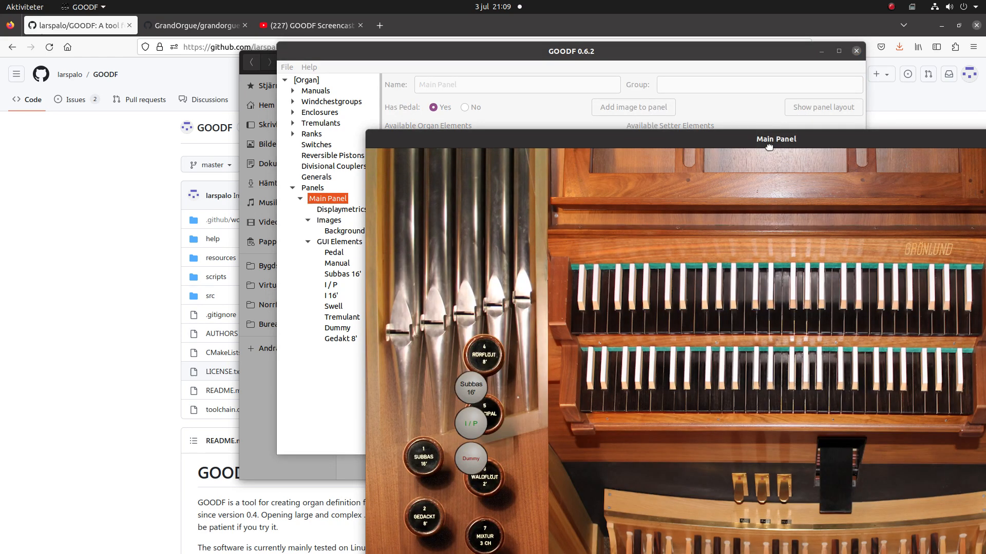
drag(768, 146, 546, 76)
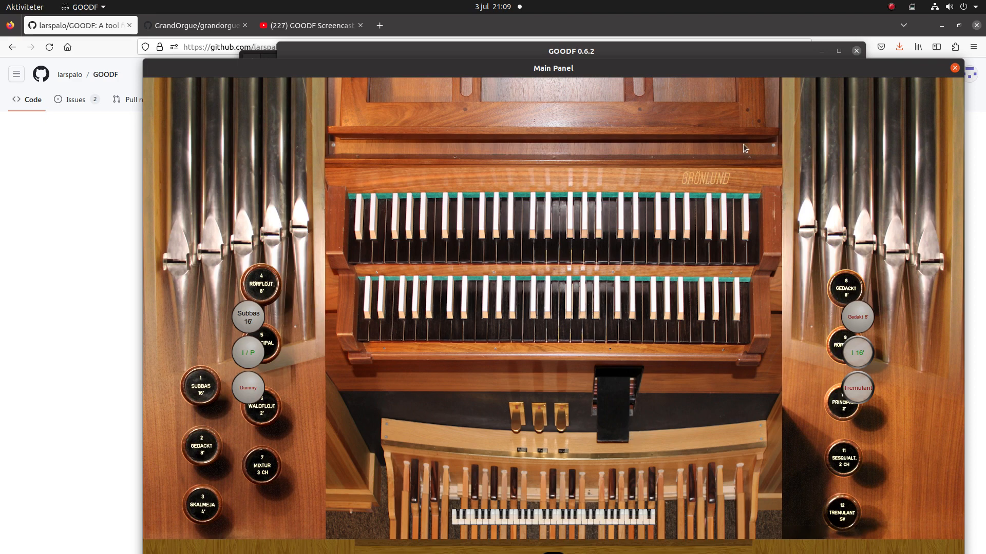
click(954, 68)
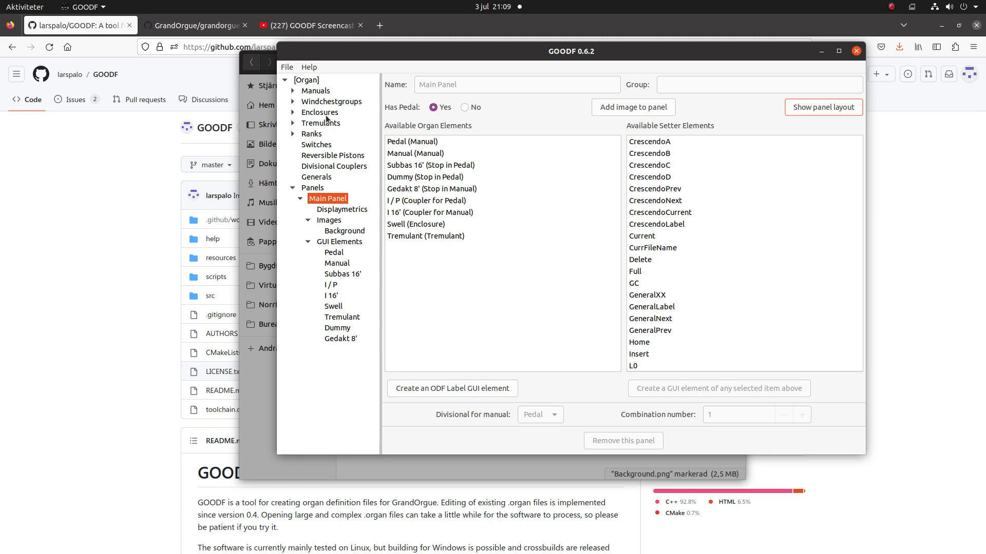
click(334, 253)
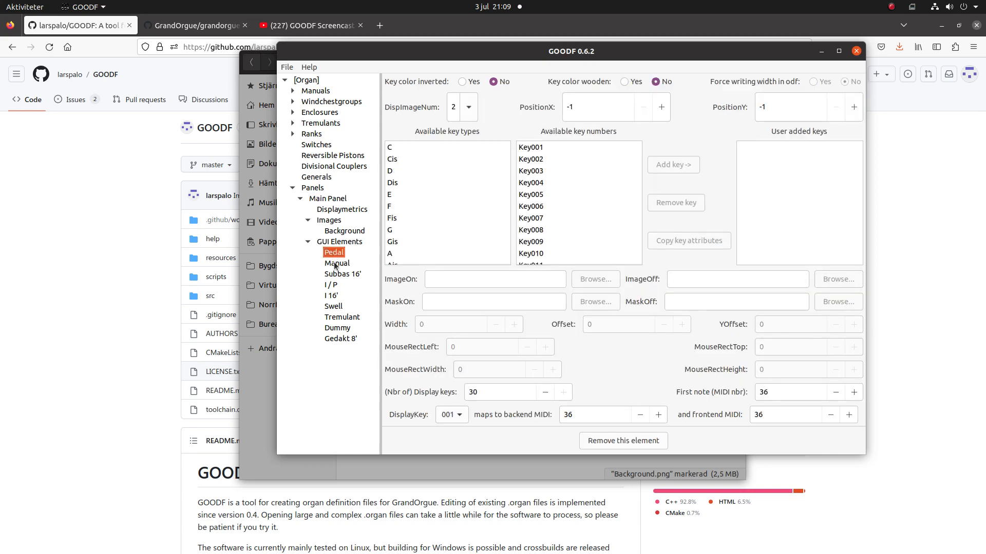
click(335, 265)
Step: Switch to the file manager, close the Background.png properties, and look at the key images in the Images/Hv folder
mouse_move(2, 131)
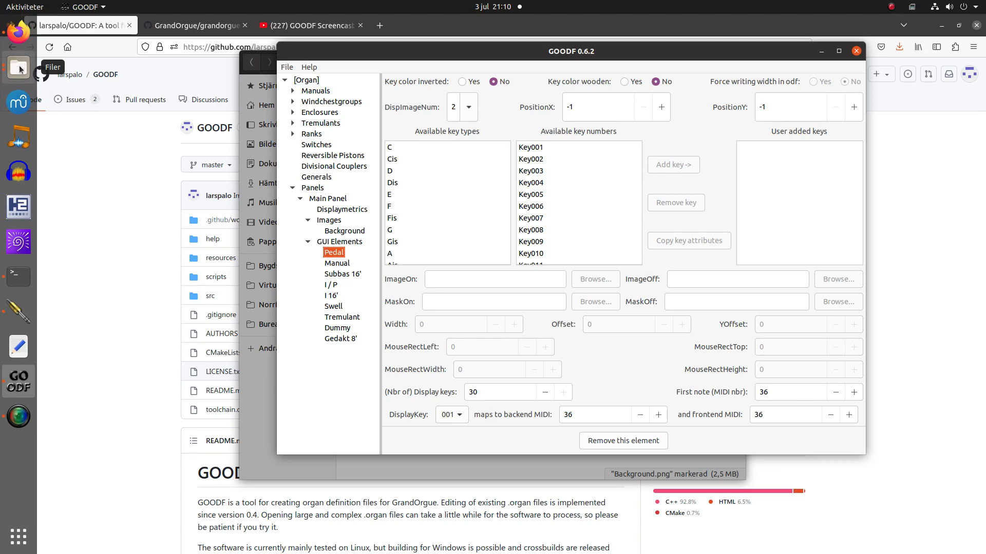
click(20, 68)
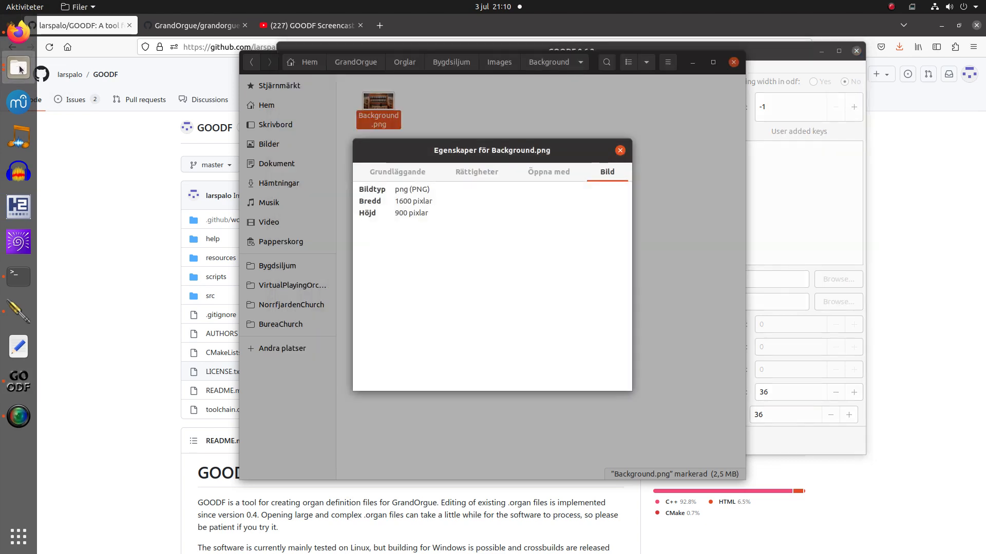
click(620, 150)
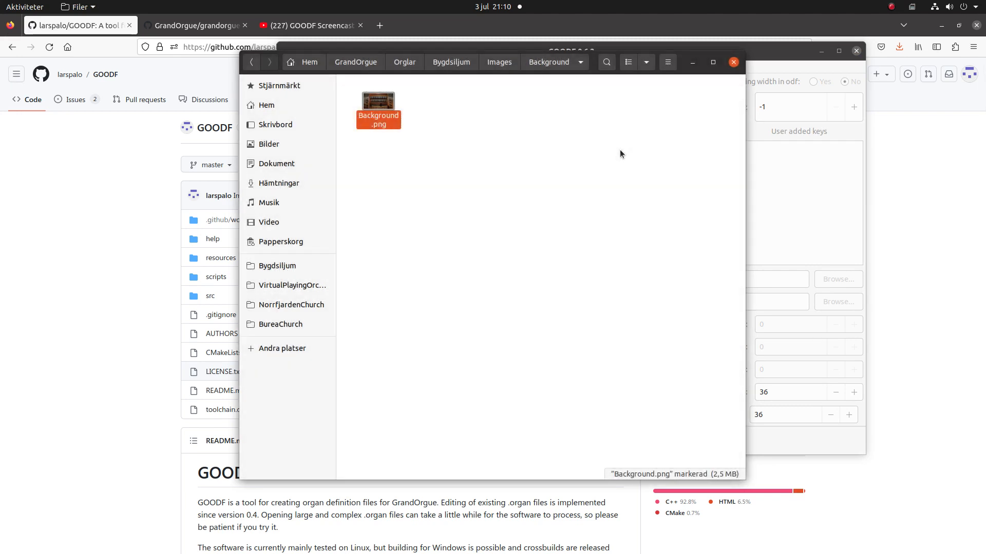
click(465, 67)
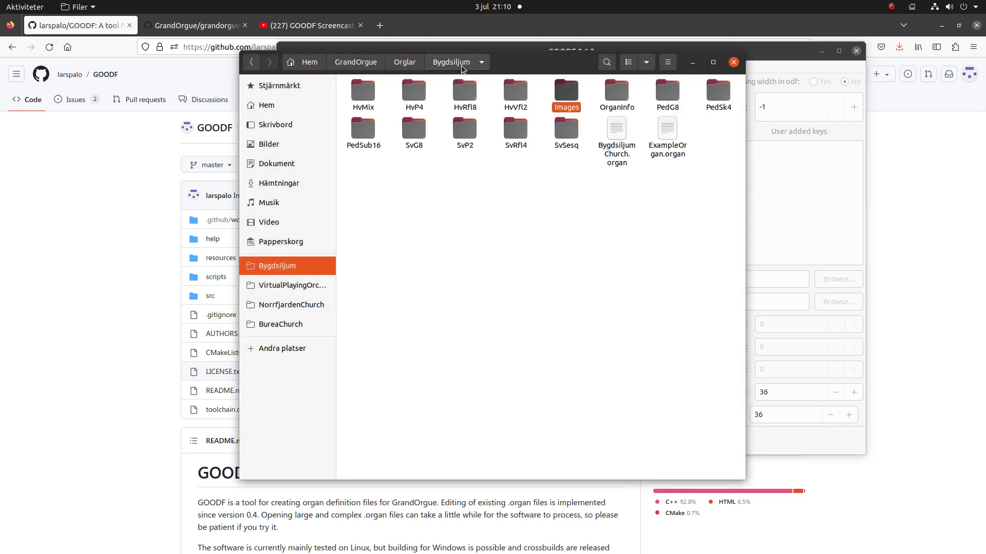
double_click(567, 92)
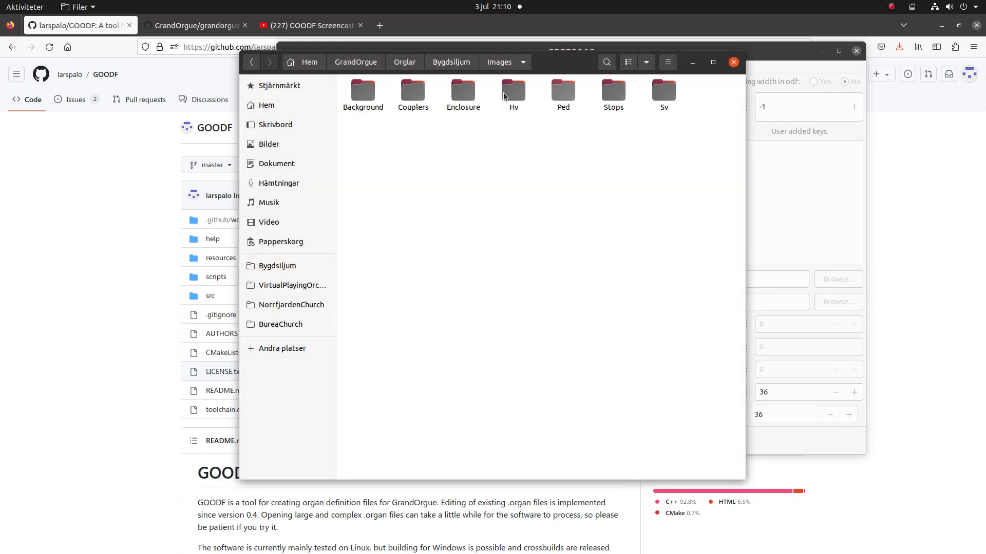
double_click(509, 96)
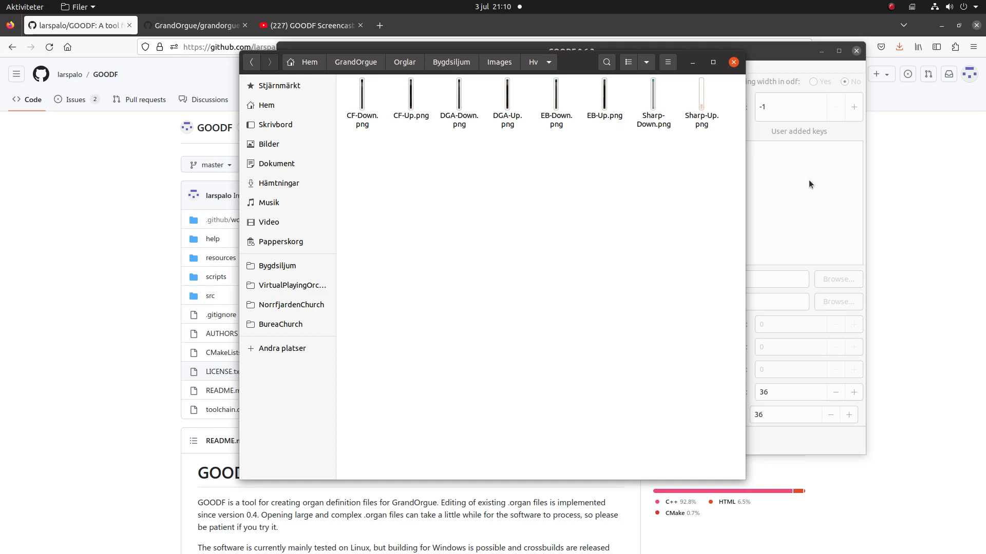
Step: Examine the individual pedal key images in the Images/Ped folder
click(501, 63)
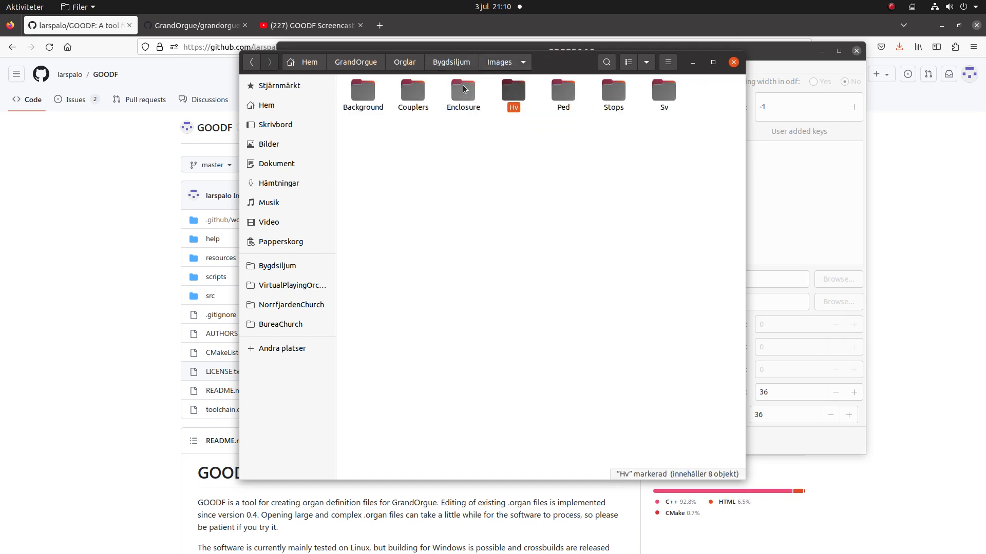
double_click(564, 95)
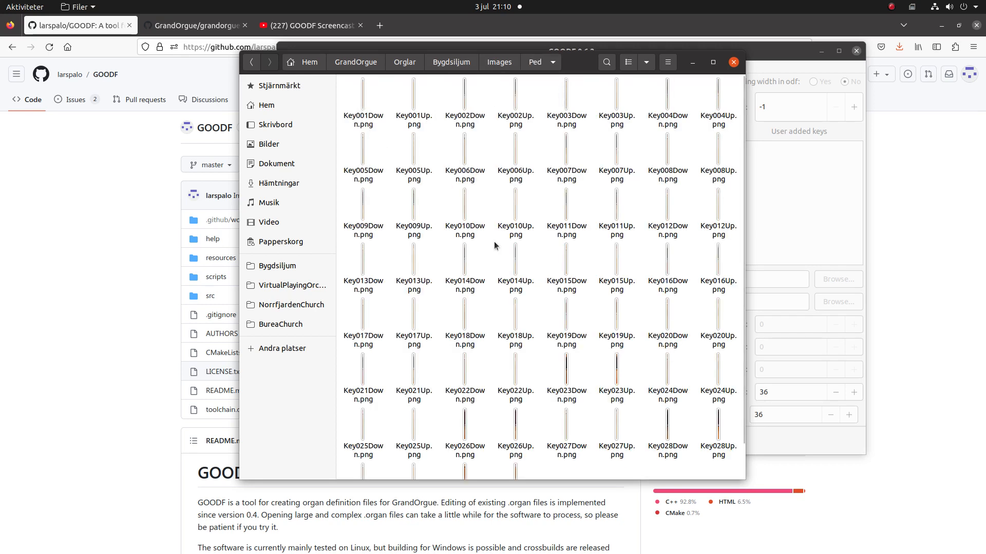
scroll(494, 245, down, 2)
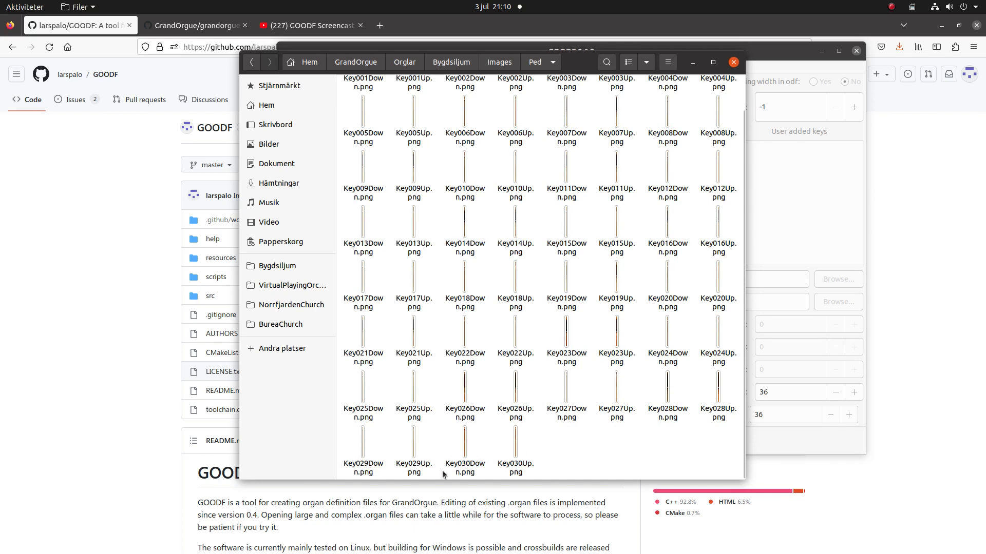
scroll(373, 250, up, 2)
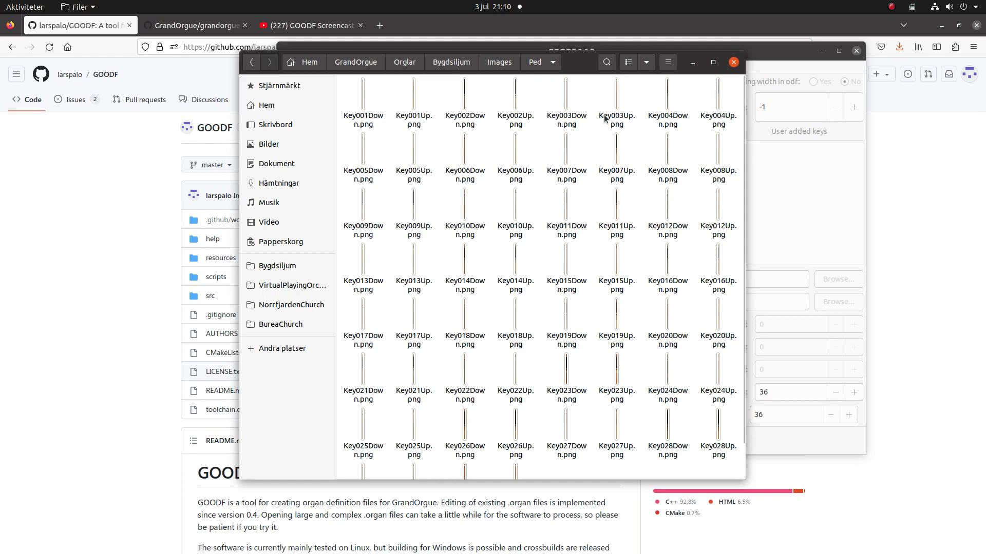
Step: Switch back to GOODF and add key numbers Key001 through Key030 to the Pedal element's user added keys
click(765, 134)
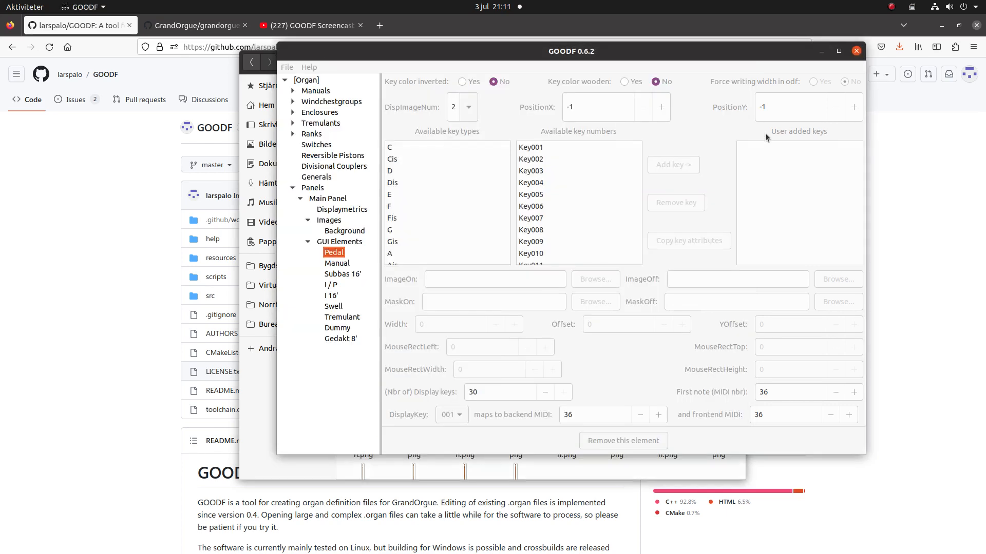
click(546, 143)
scroll(554, 174, down, 5)
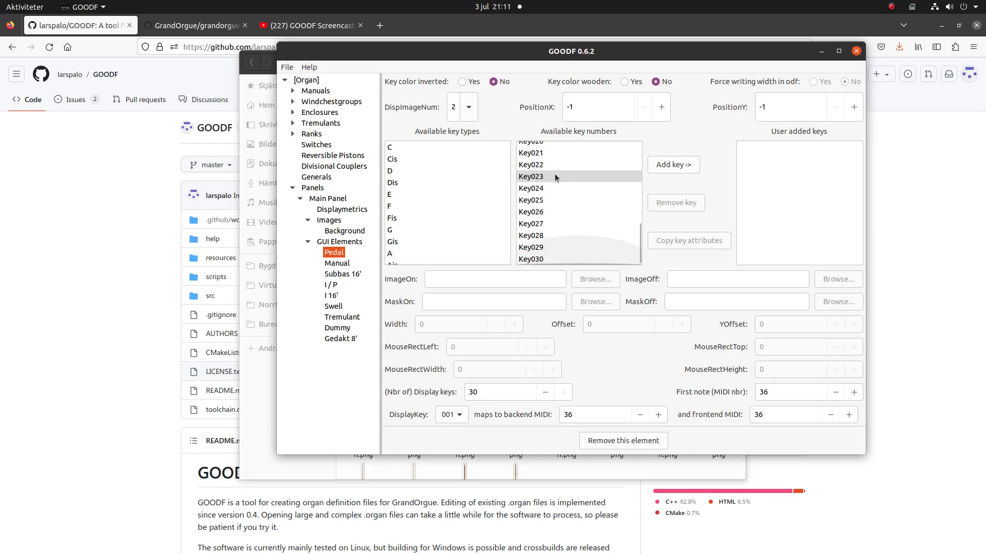
shift+click(542, 258)
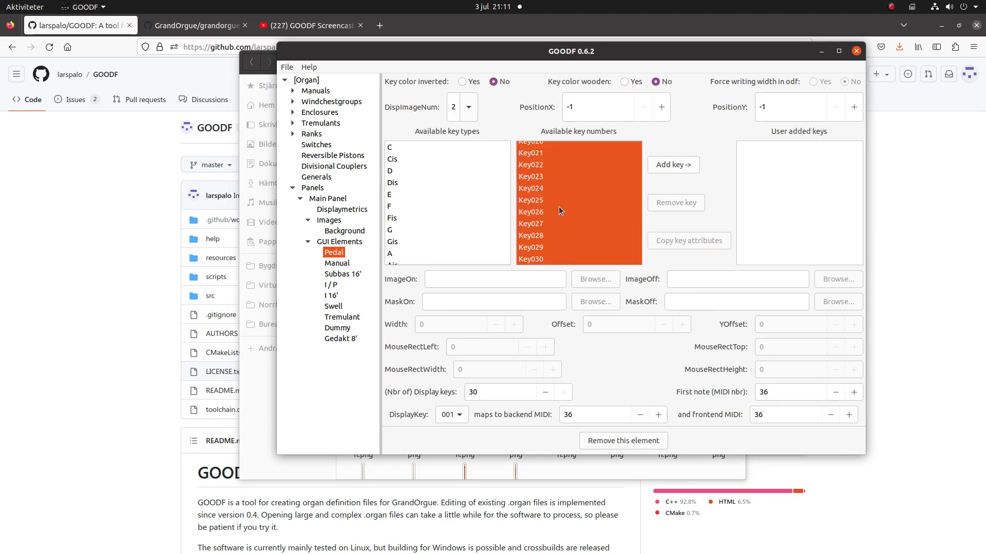
scroll(558, 207, up, 10)
scroll(559, 206, down, 10)
click(674, 167)
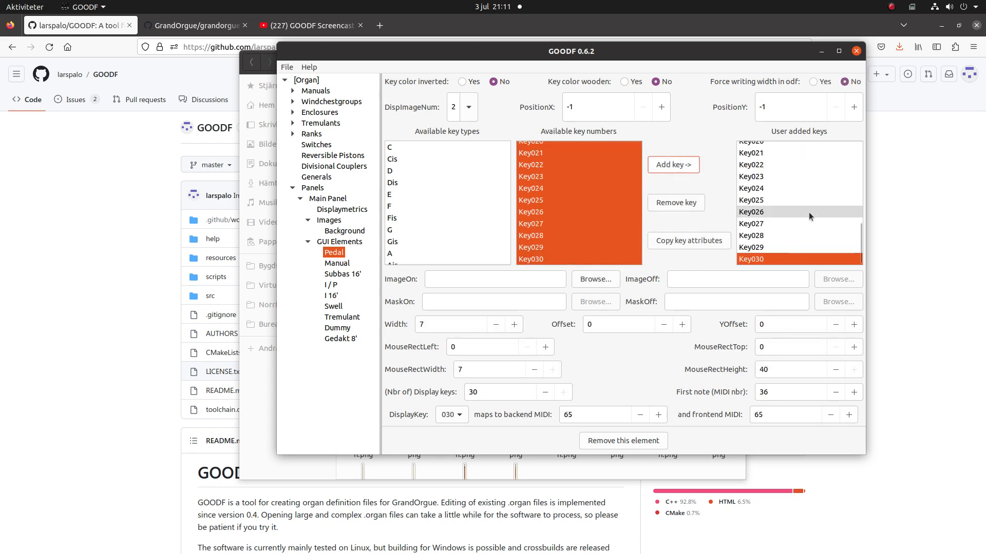
Step: Set the ImageOn file of the Pedal's Key001 to Images/Ped/Key001Down.png
scroll(808, 211, up, 7)
click(775, 150)
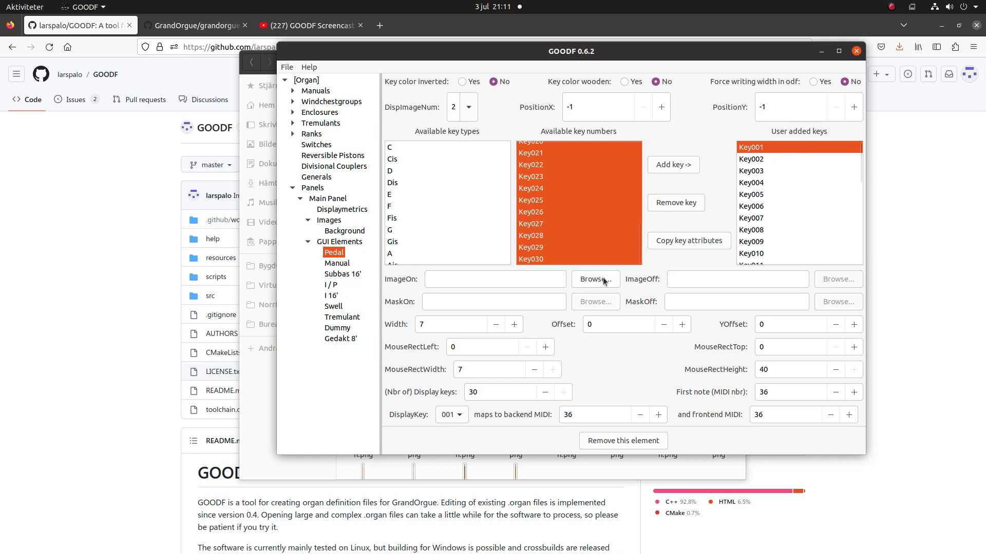
click(755, 158)
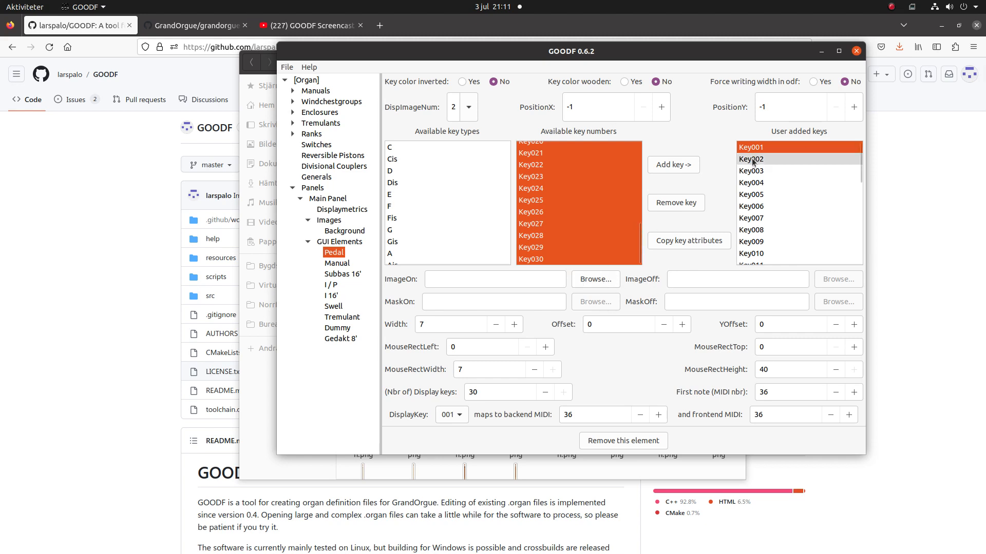
click(755, 147)
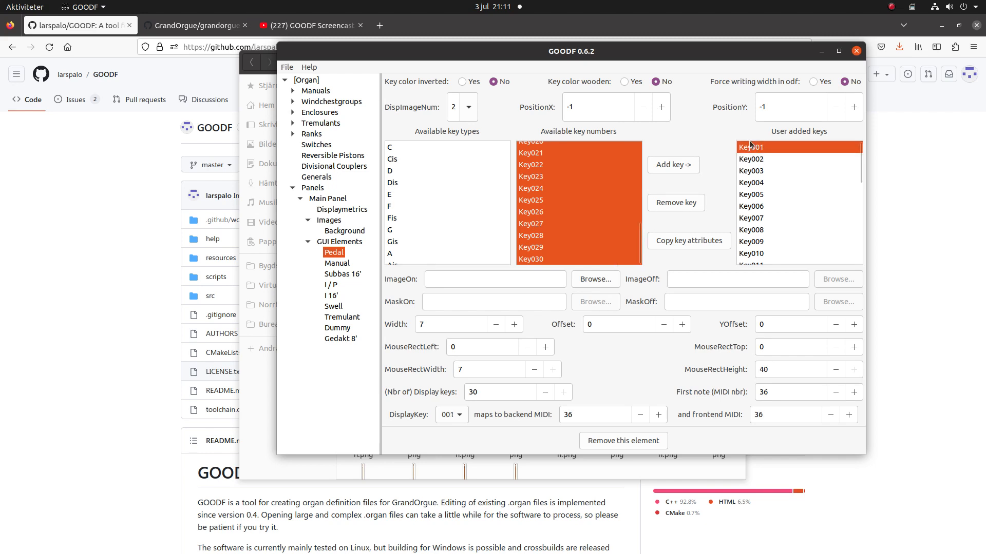
click(606, 281)
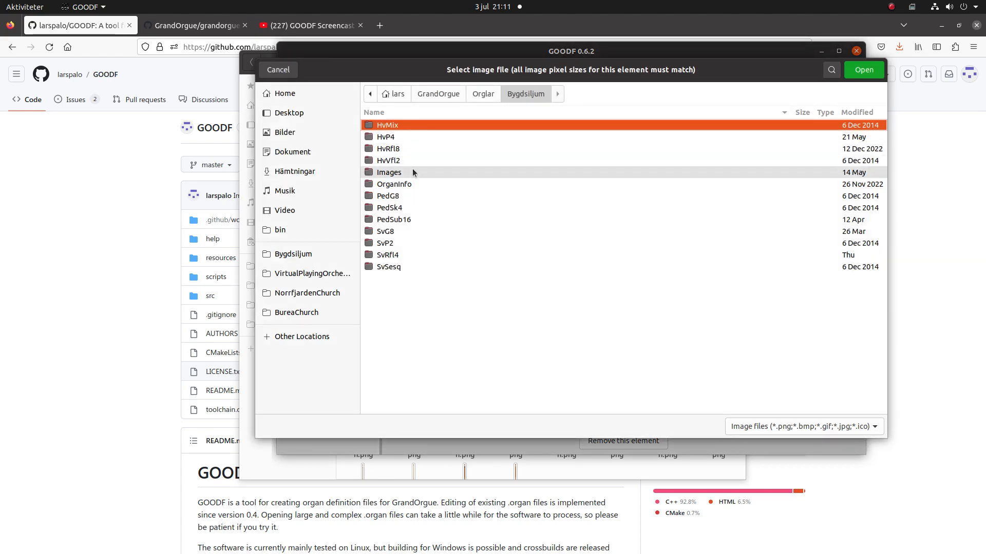
double_click(412, 172)
double_click(400, 174)
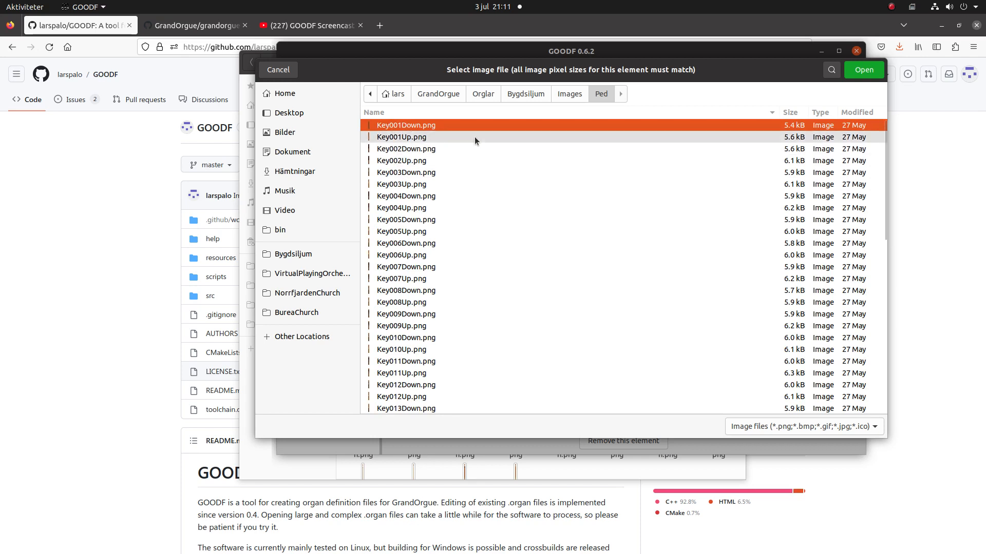
click(864, 71)
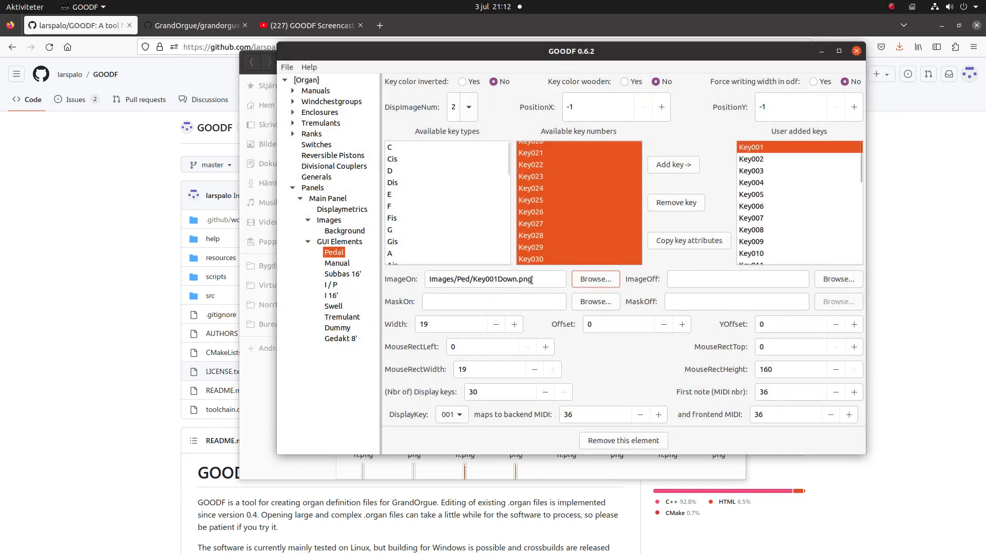
Step: Set the ImageOff file of the Pedal's Key001 to Images/Ped/Key001Up.png
click(838, 279)
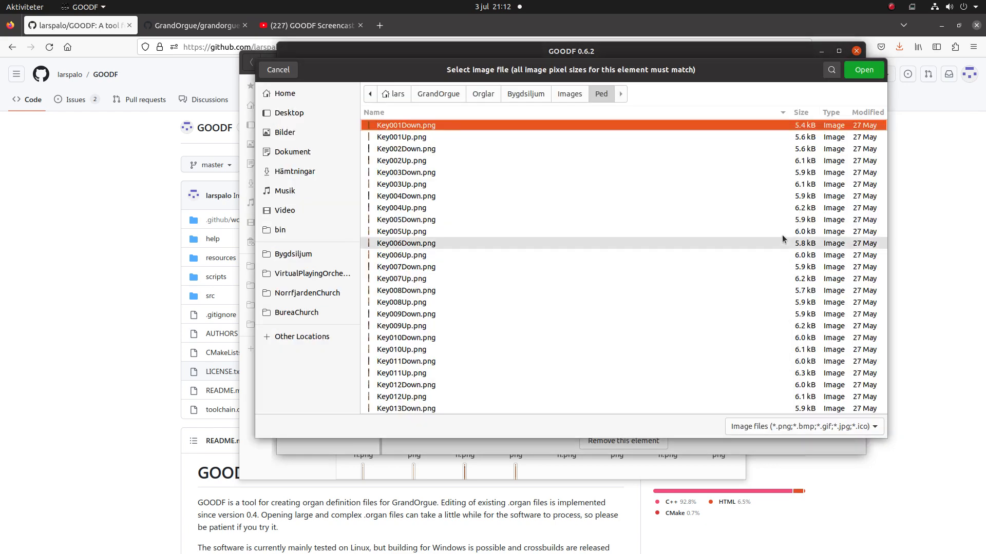
click(544, 141)
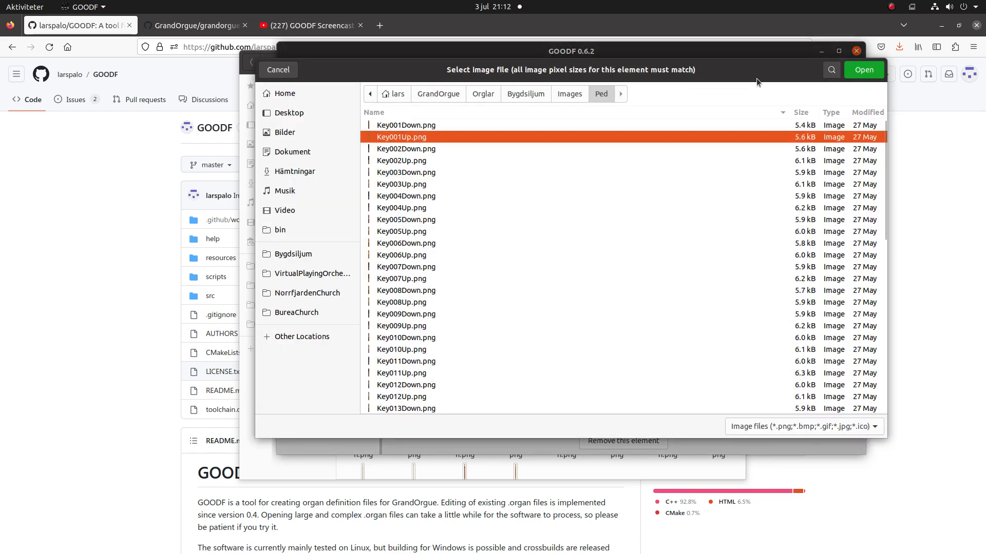
click(857, 72)
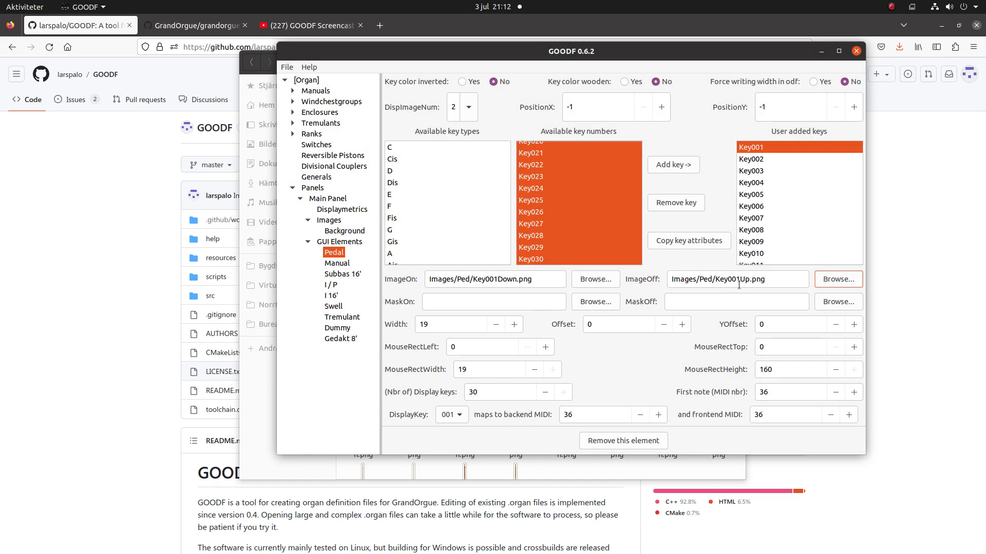
Step: For the Pedal's Key002, set ImageOn to Images/Ped/Key002Down.png and ImageOff to Images/Ped/Key002Up.png
click(784, 158)
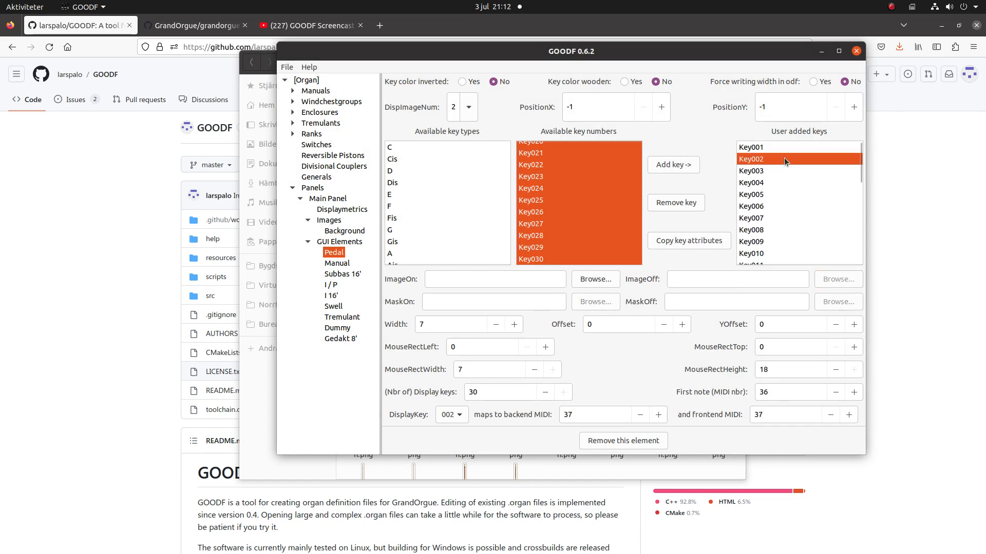
click(601, 280)
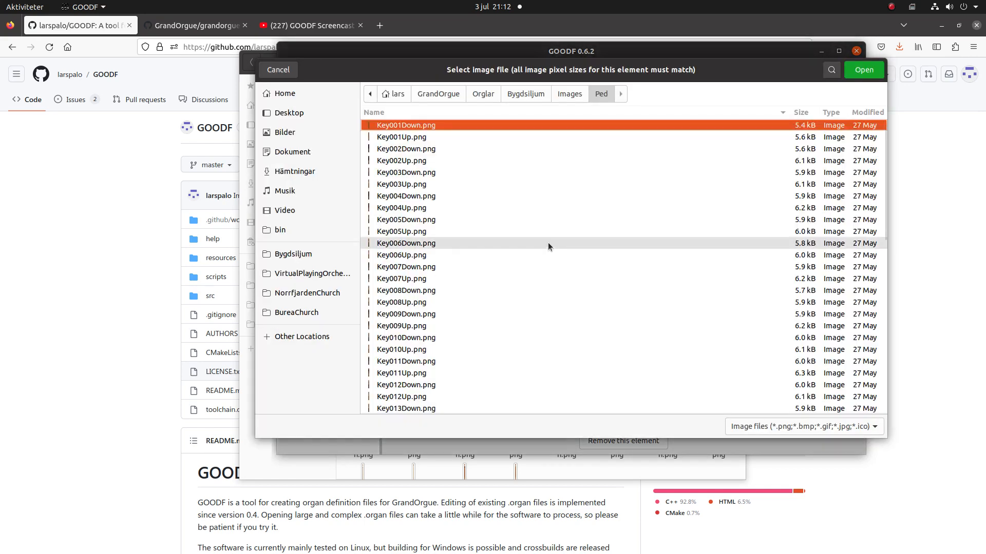
click(451, 149)
double_click(451, 148)
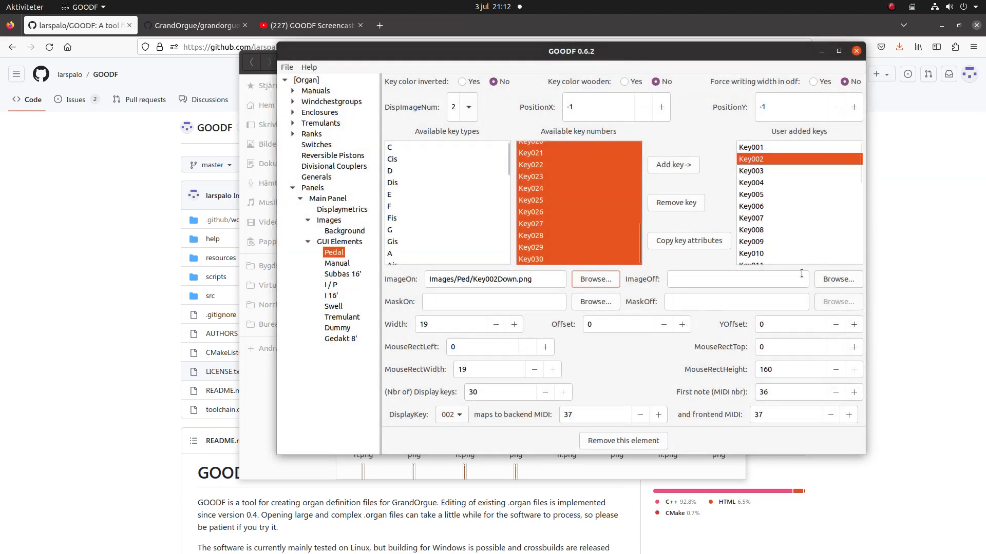
click(827, 282)
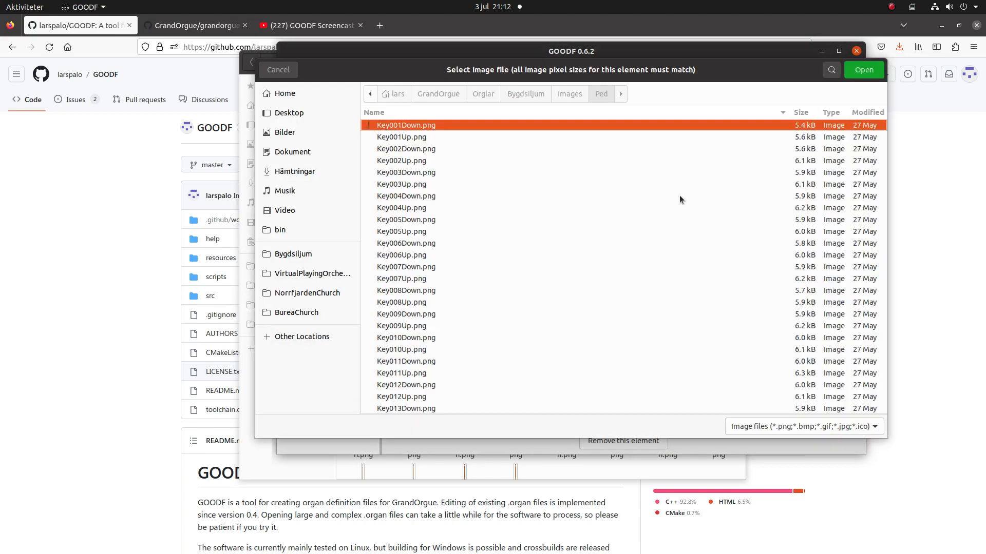
double_click(568, 159)
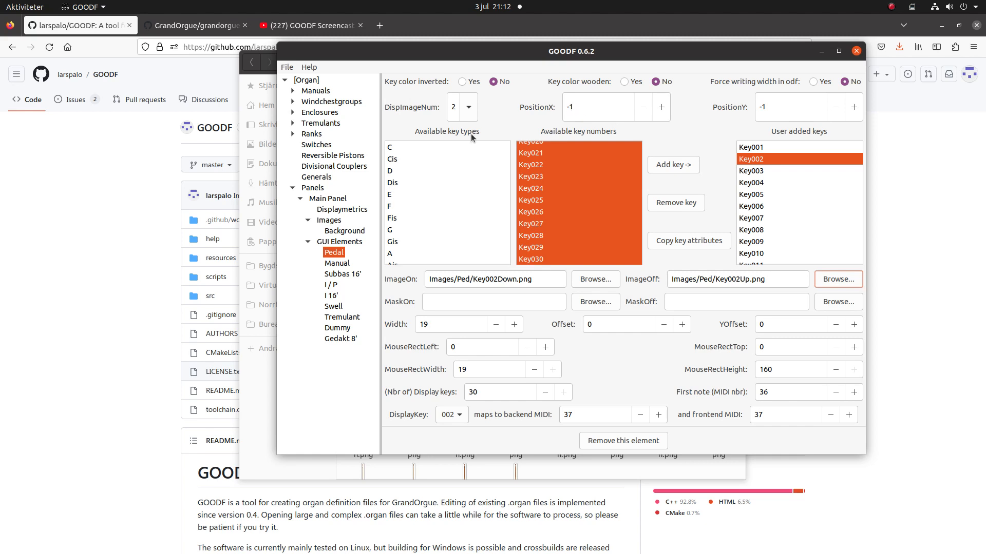
Step: Preview the Main Panel layout to check the pedal keyboard's placement over the background, and close the preview
click(325, 199)
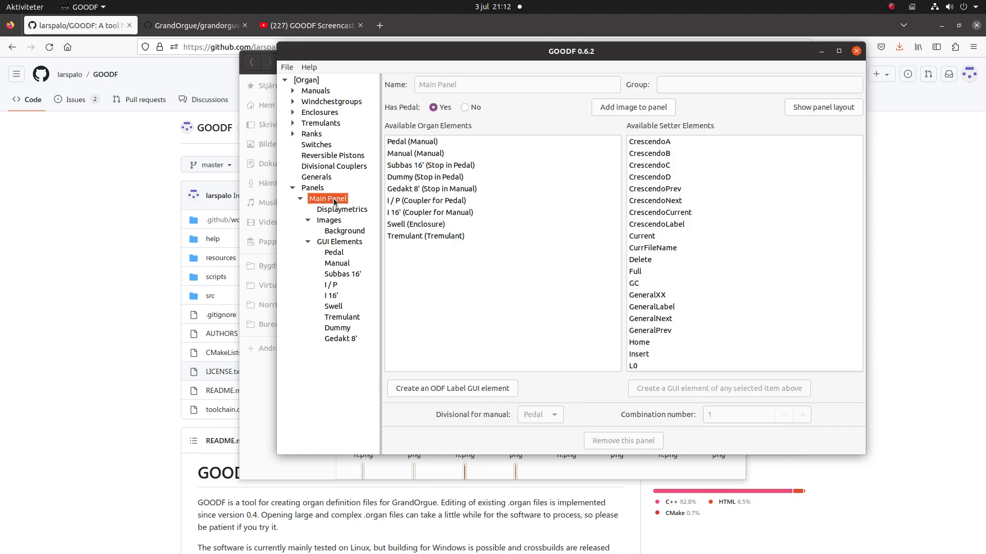
click(820, 112)
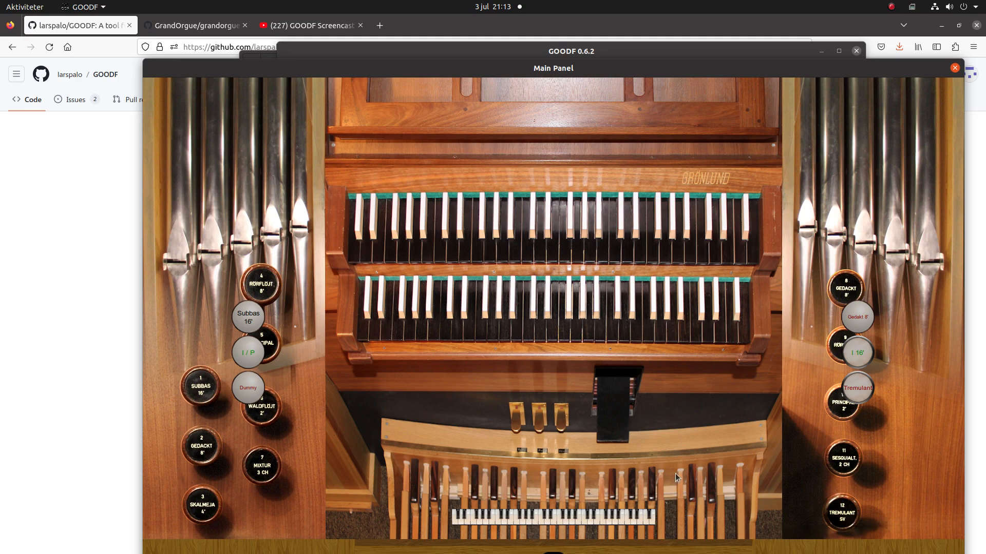
click(955, 68)
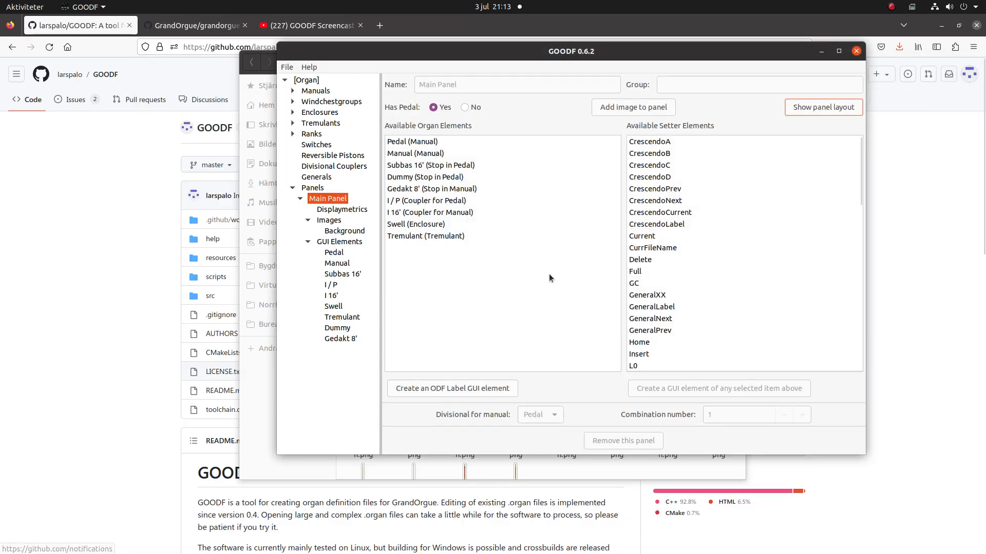
click(414, 142)
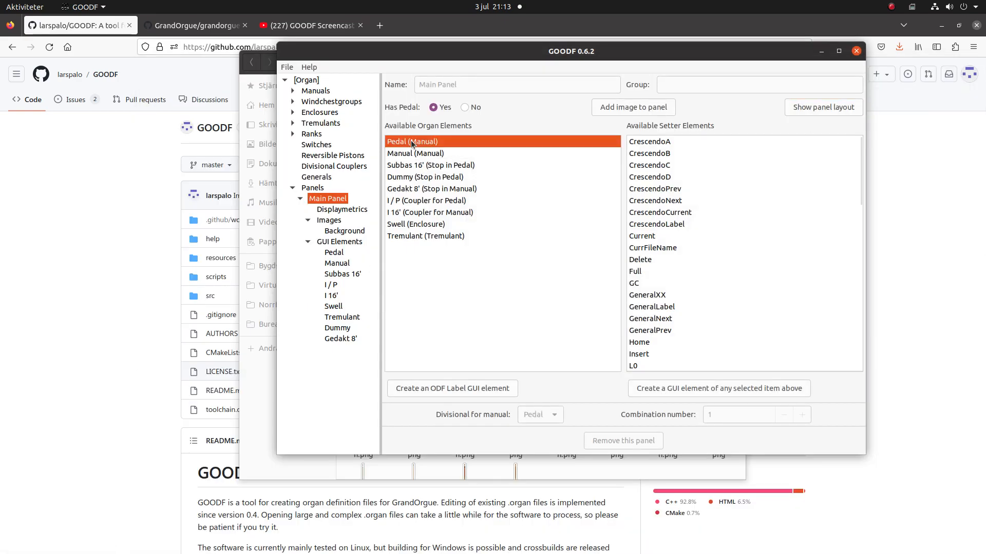
Step: Set the Pedal element's PositionX and PositionY to 0
click(333, 252)
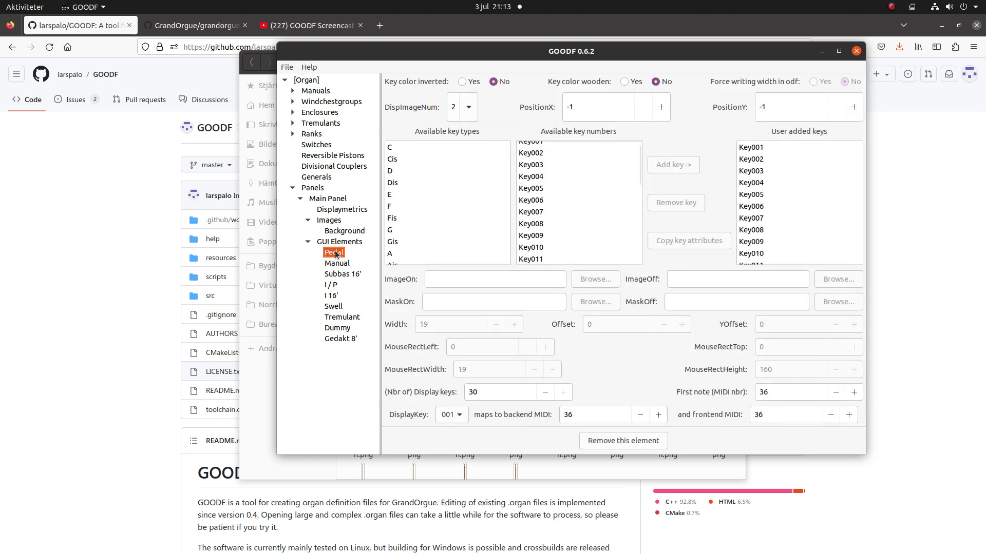
click(752, 150)
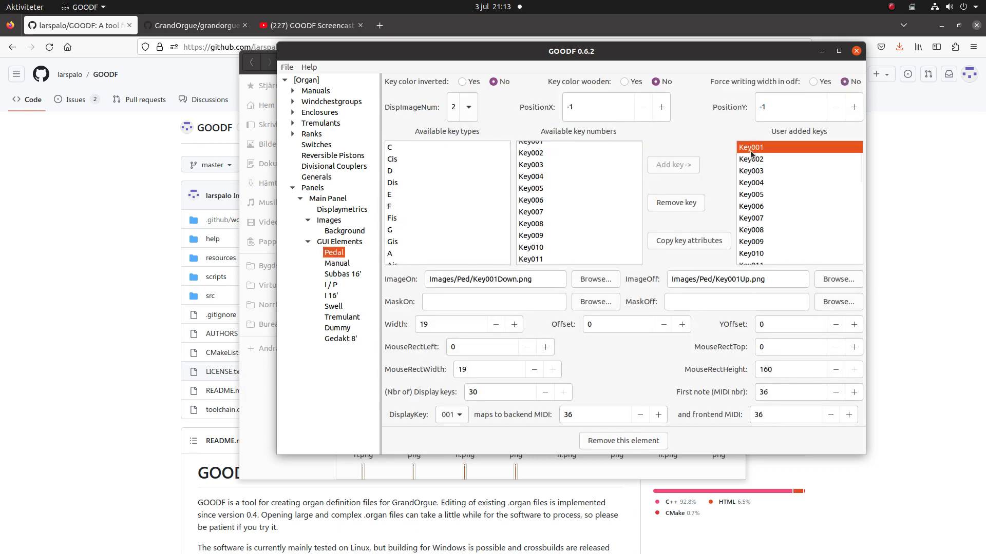
click(574, 117)
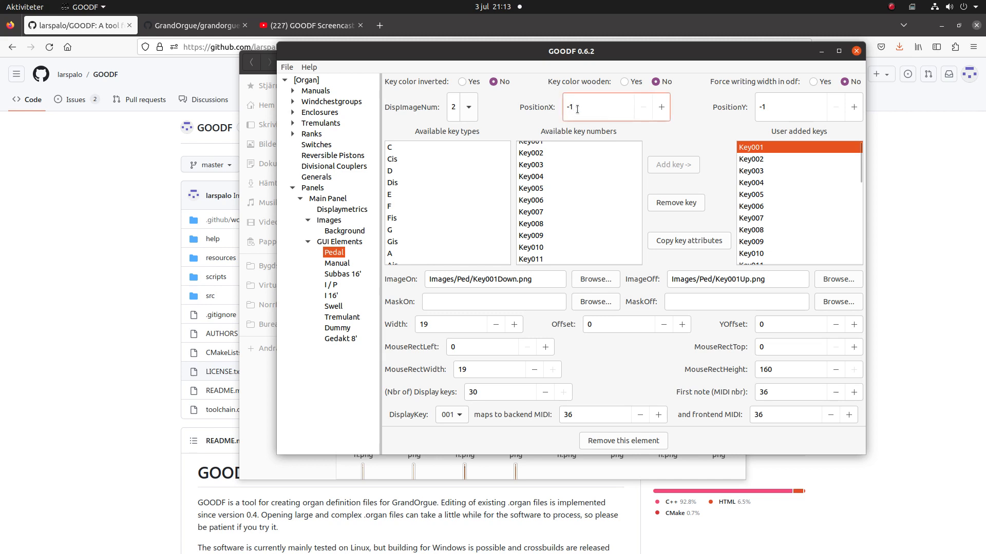
drag(578, 109, 446, 86)
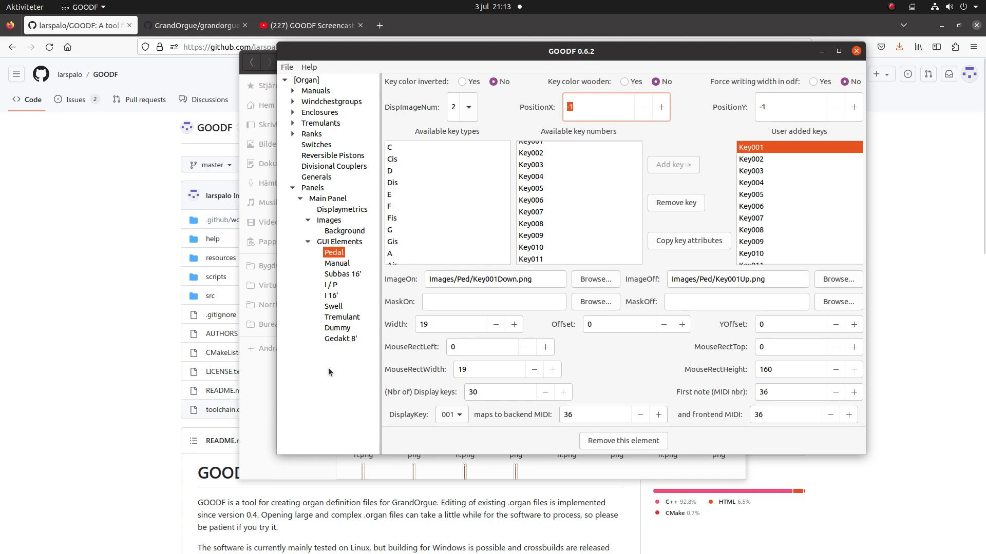
text(0)
click(796, 109)
text(0)
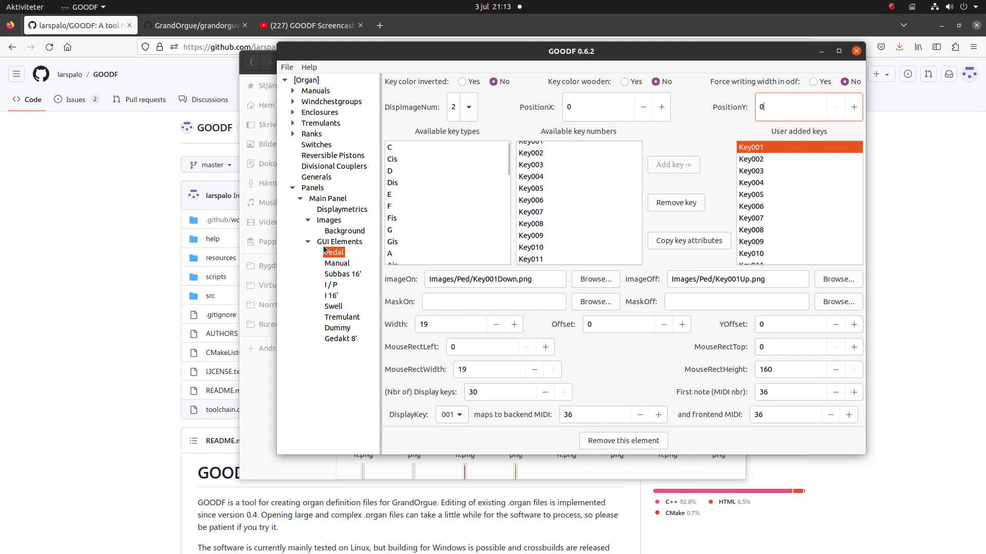
Step: Preview the Main Panel layout to check the pedal keys' position and the panel's full height, and close the preview
click(326, 199)
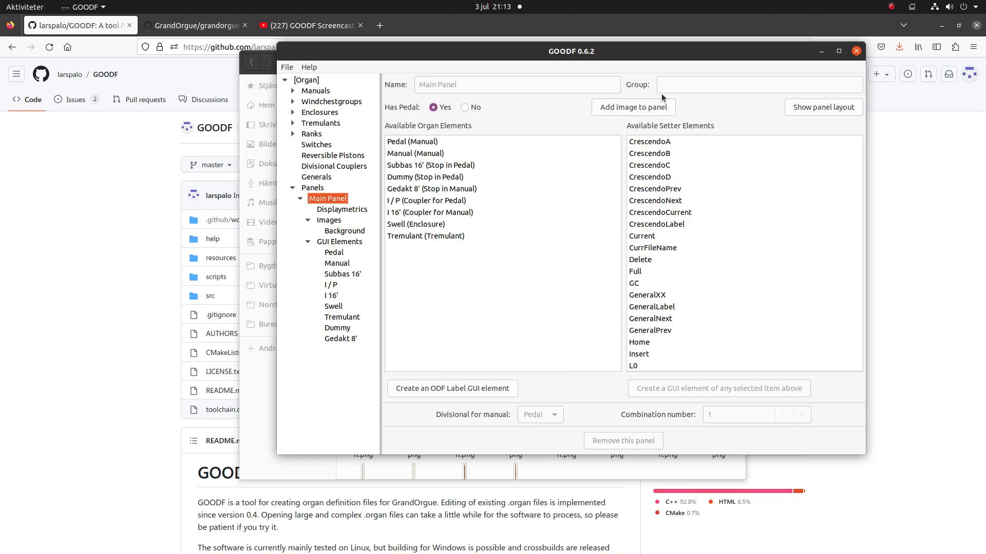
click(824, 108)
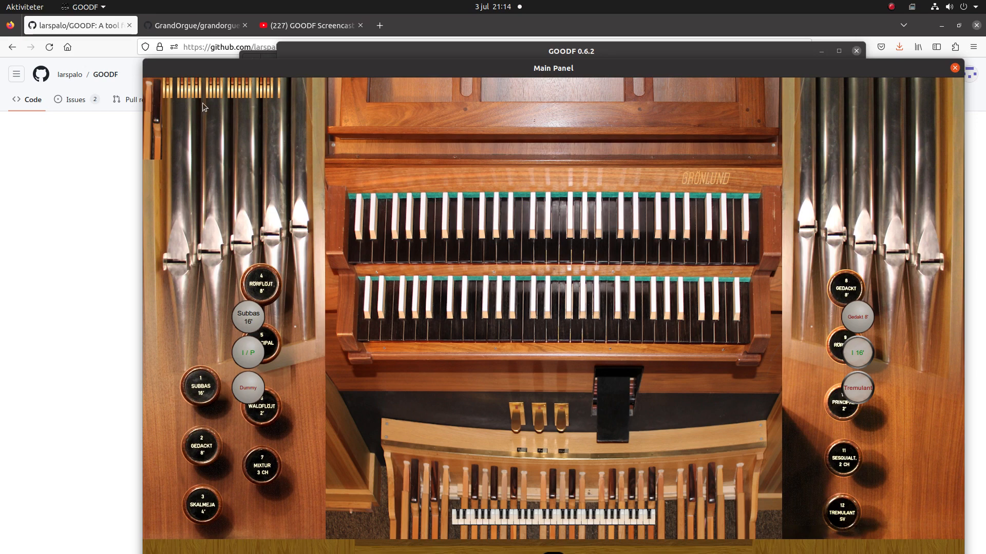
drag(296, 75, 246, 20)
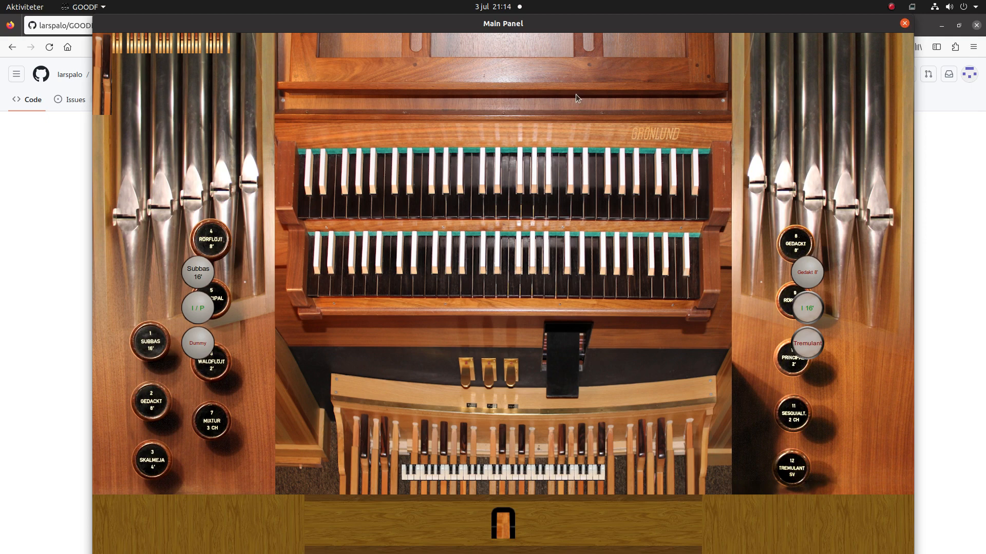
click(904, 25)
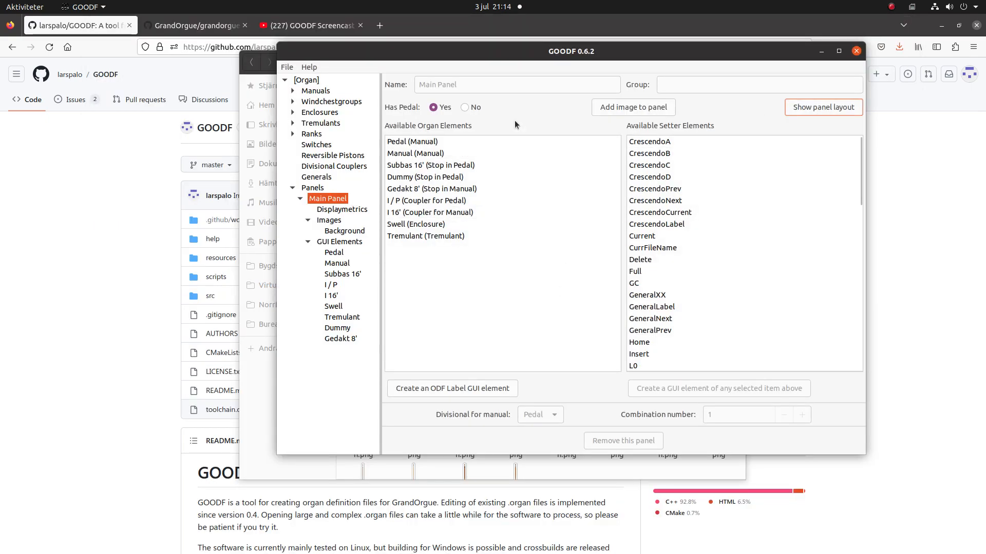
Step: Check the Background image's dimensions and set the Main Panel's custom vertical panel size to 900 in its Displaymetrics
click(332, 222)
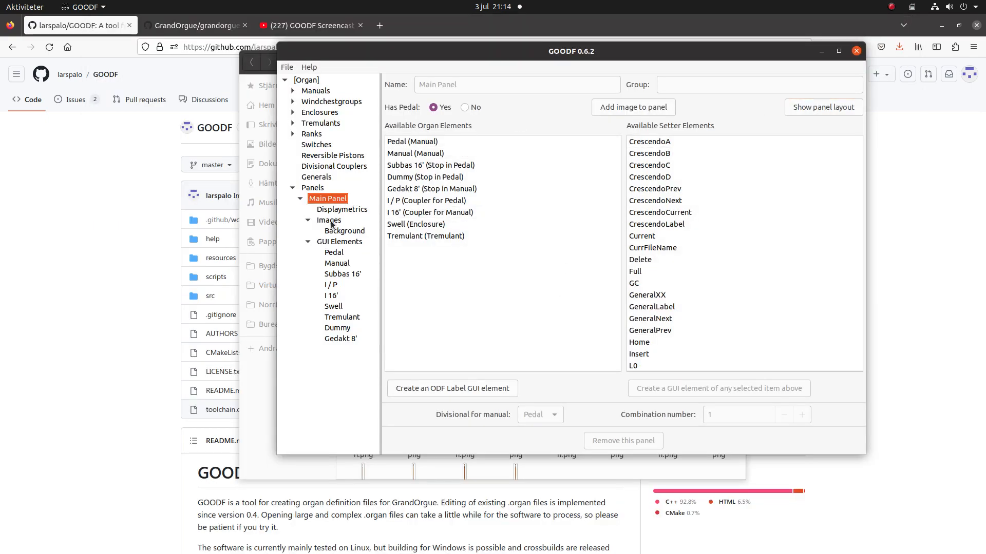
click(336, 231)
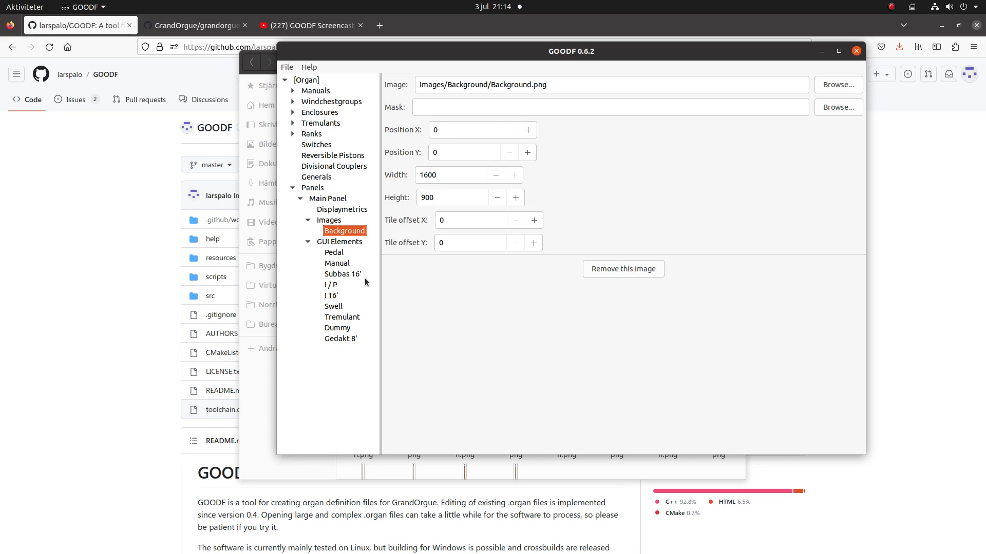
click(343, 242)
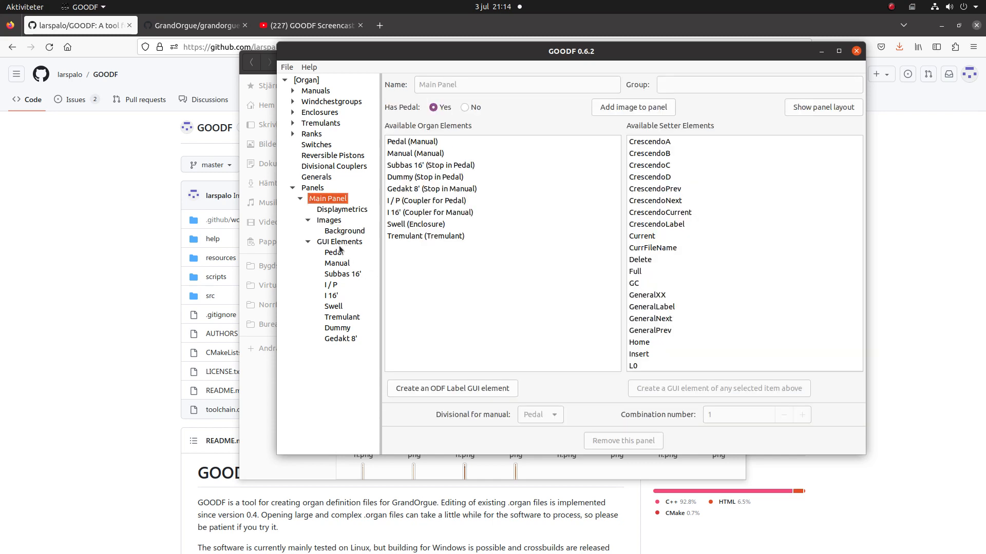
click(334, 211)
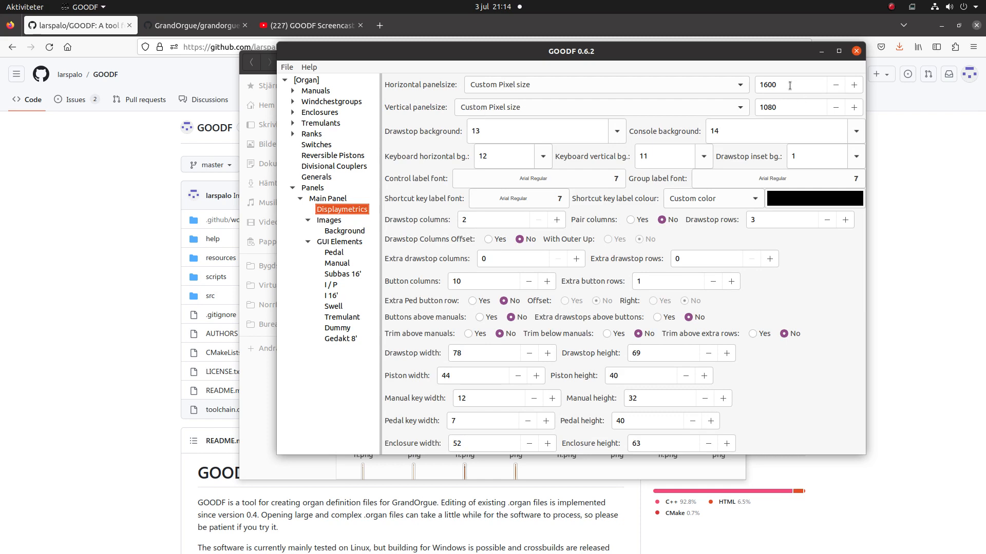
click(781, 107)
double_click(760, 107)
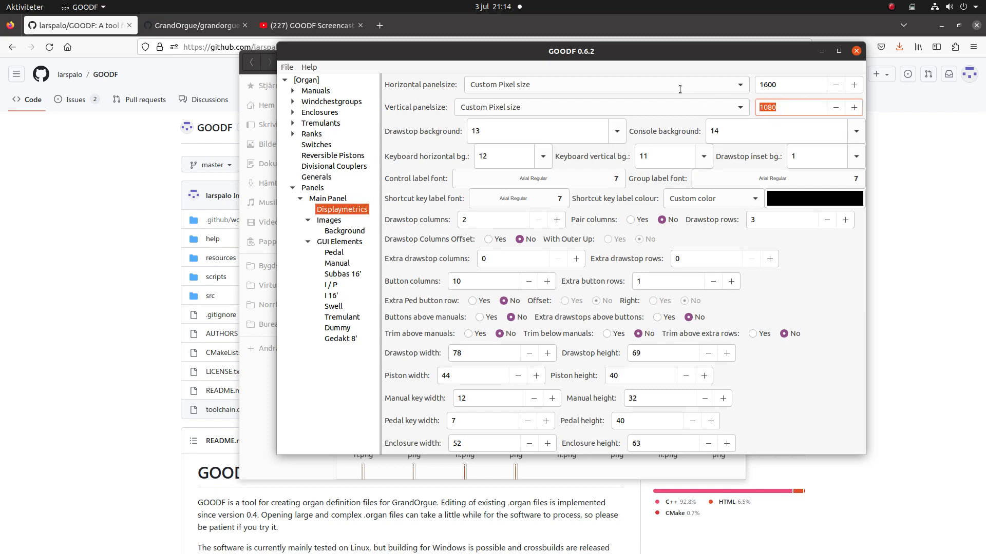
text(900)
key(Tab)
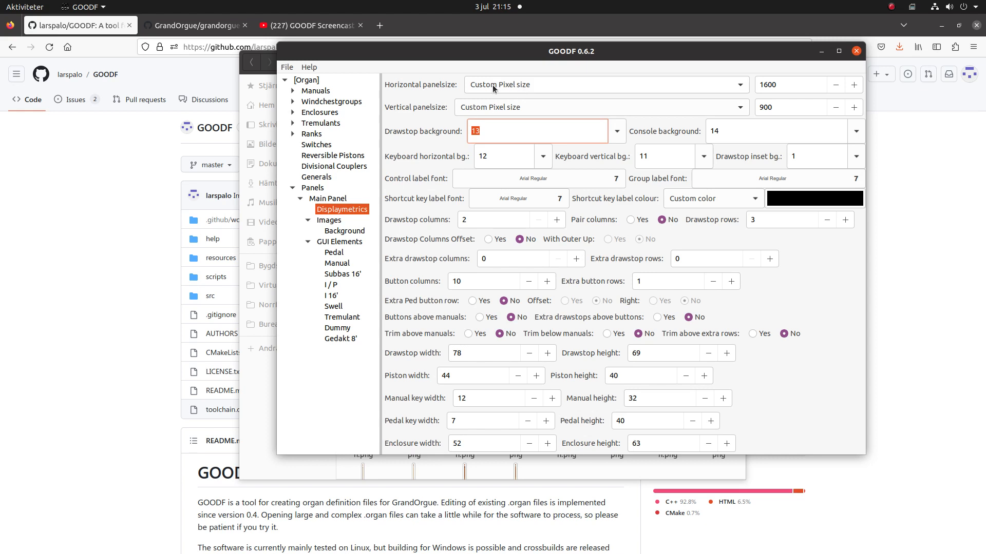
Step: Compare the panel size with the Background image's height, preview the Main Panel layout again, and close the preview
click(339, 231)
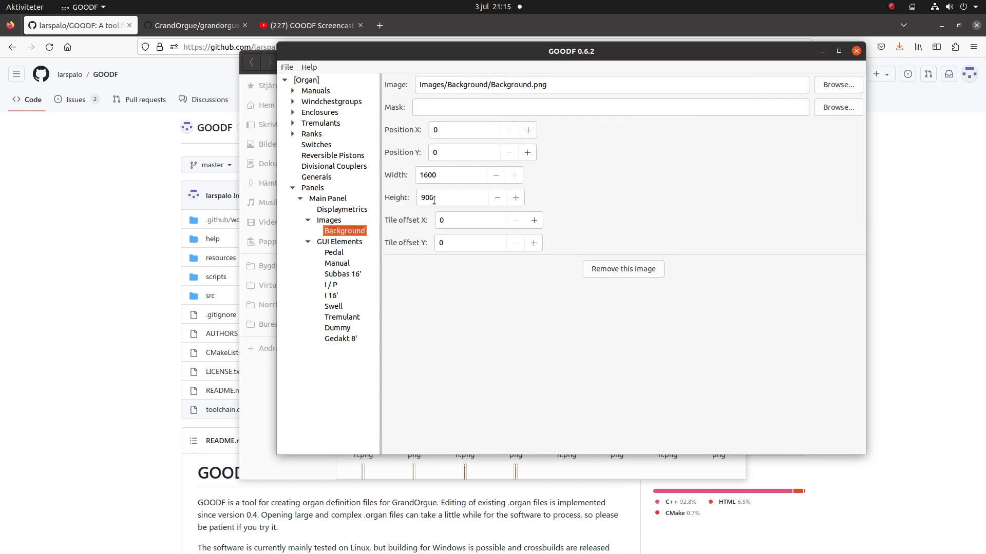
click(328, 199)
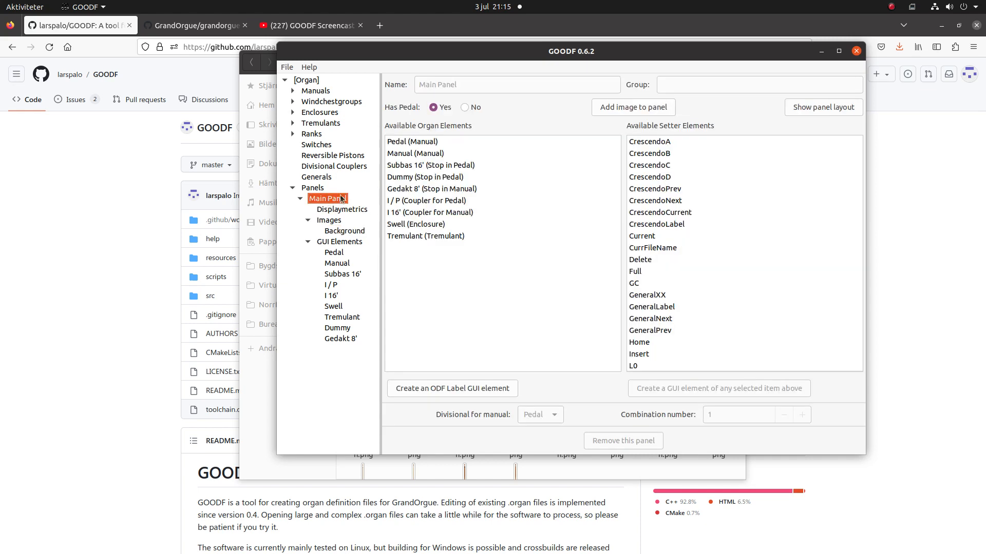
click(823, 108)
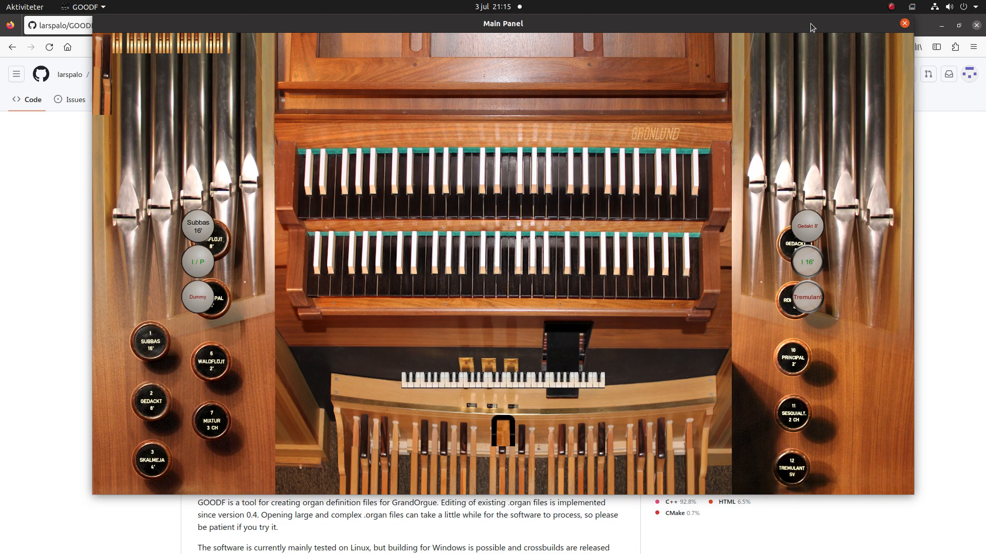
drag(810, 23, 875, 44)
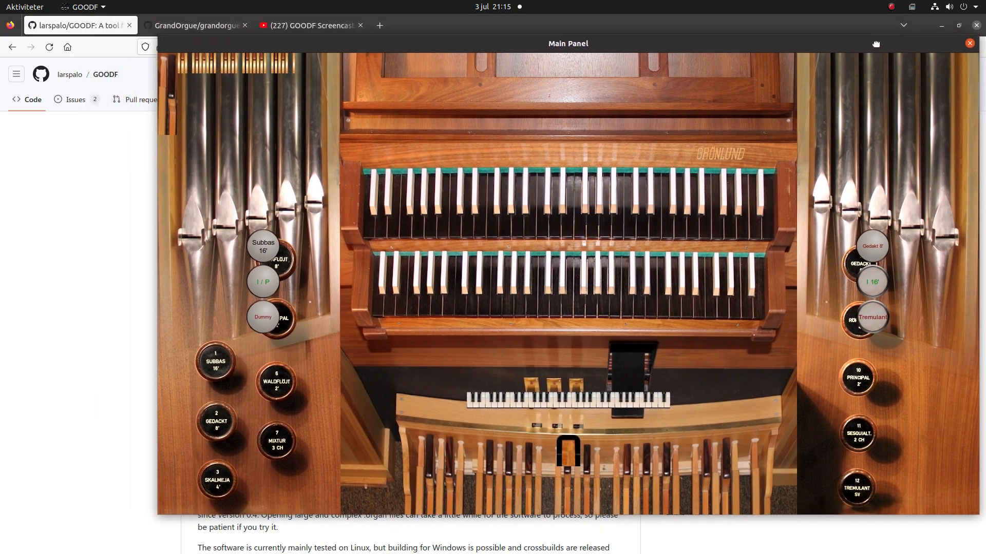
click(969, 43)
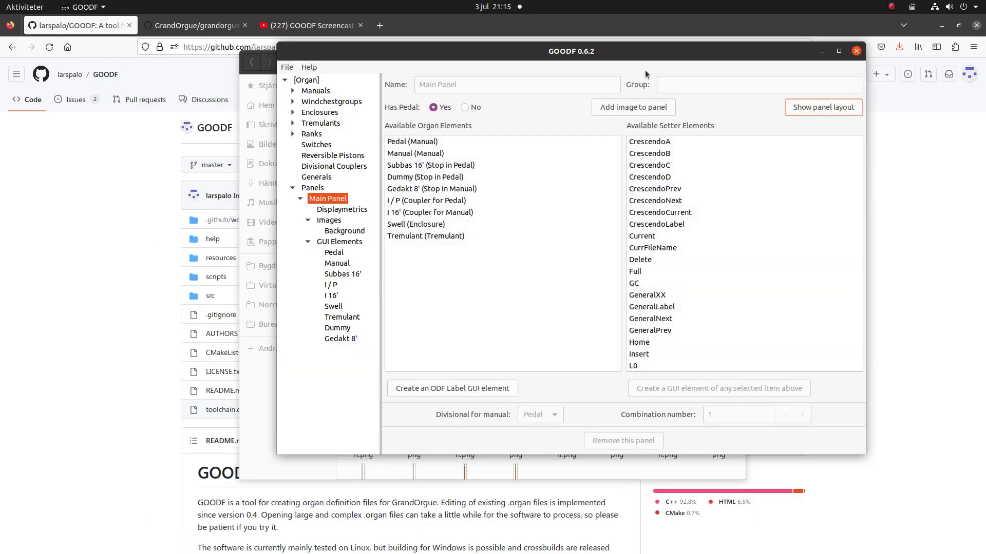
Step: Show the Pedal element's settings, and open Background.png from the Images/Background folder in GIMP as a position reference
click(335, 251)
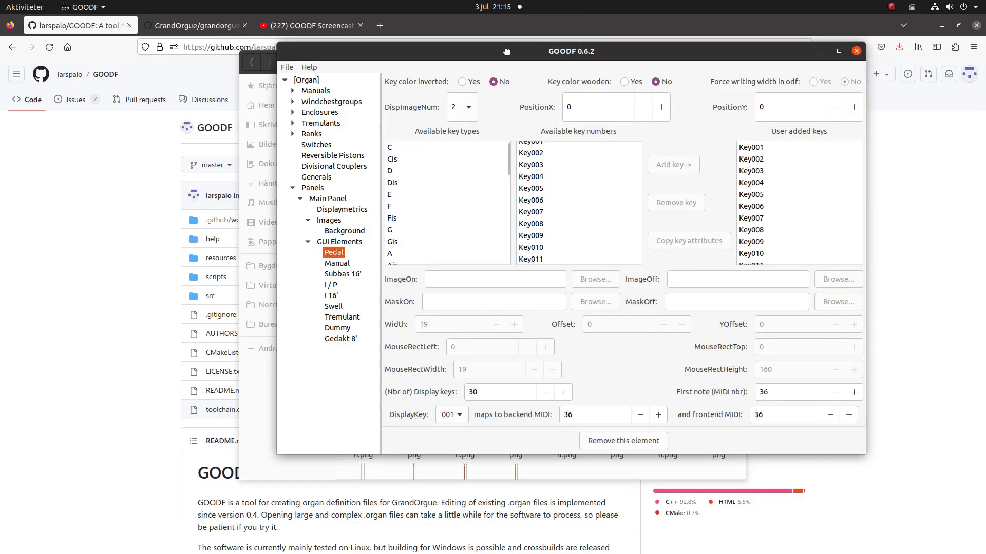
drag(507, 52, 267, 61)
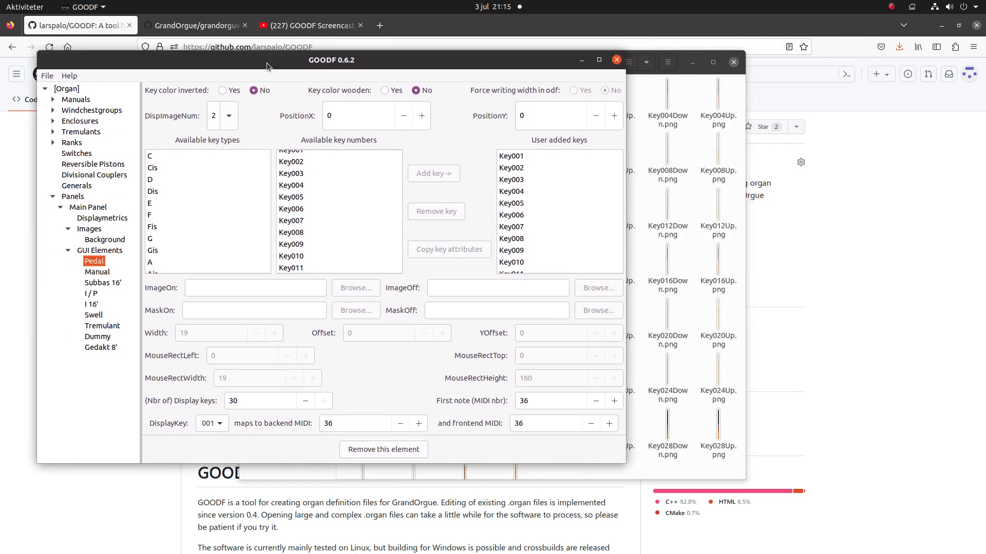
click(349, 115)
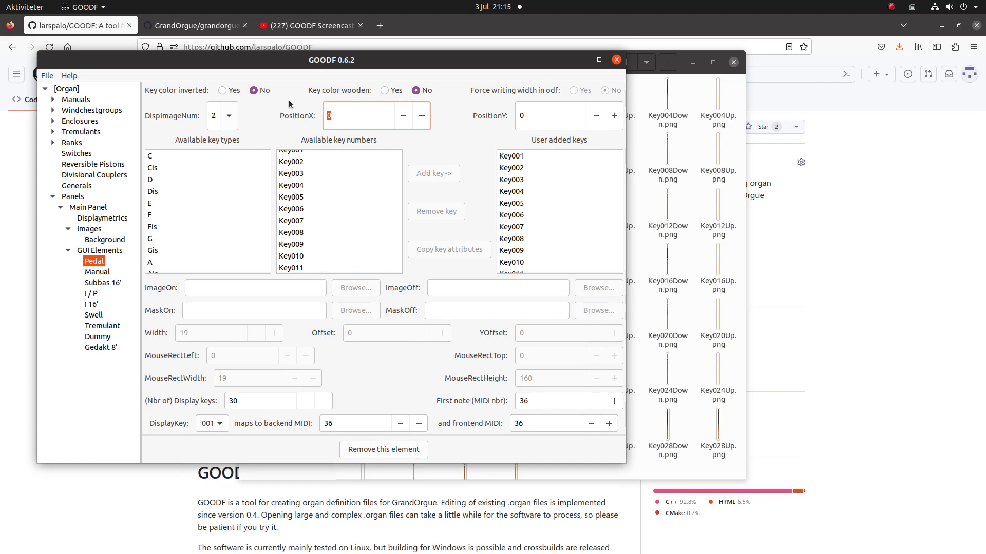
mouse_move(3, 239)
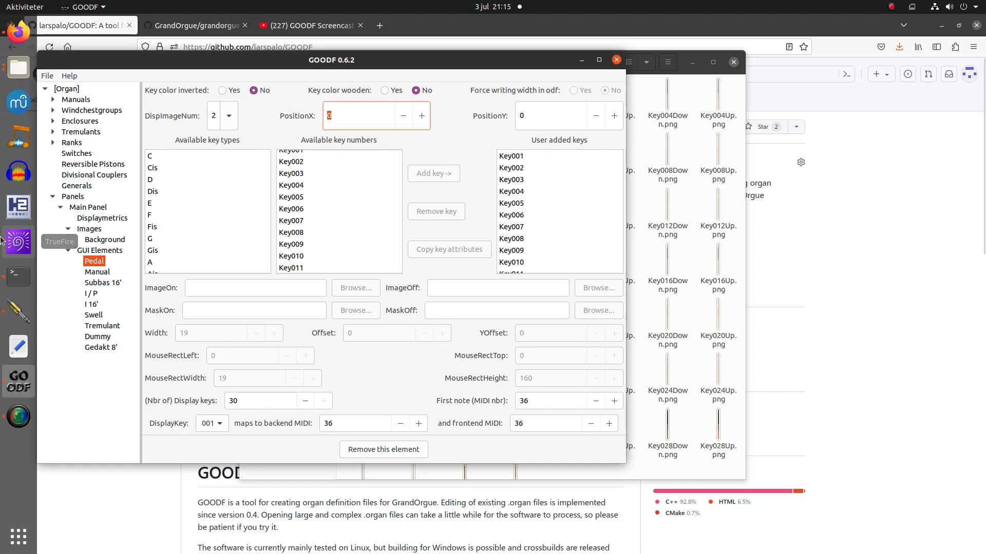
click(11, 532)
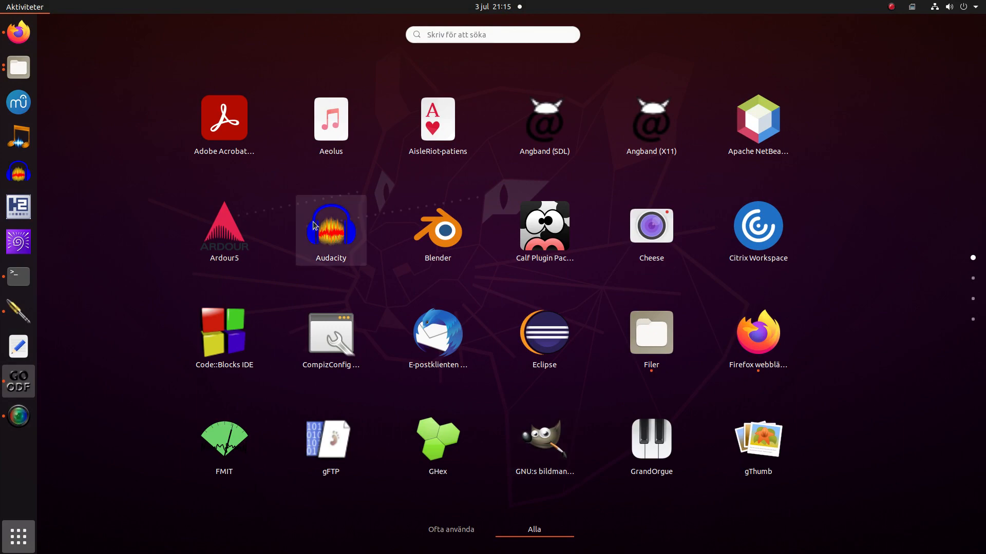
click(22, 62)
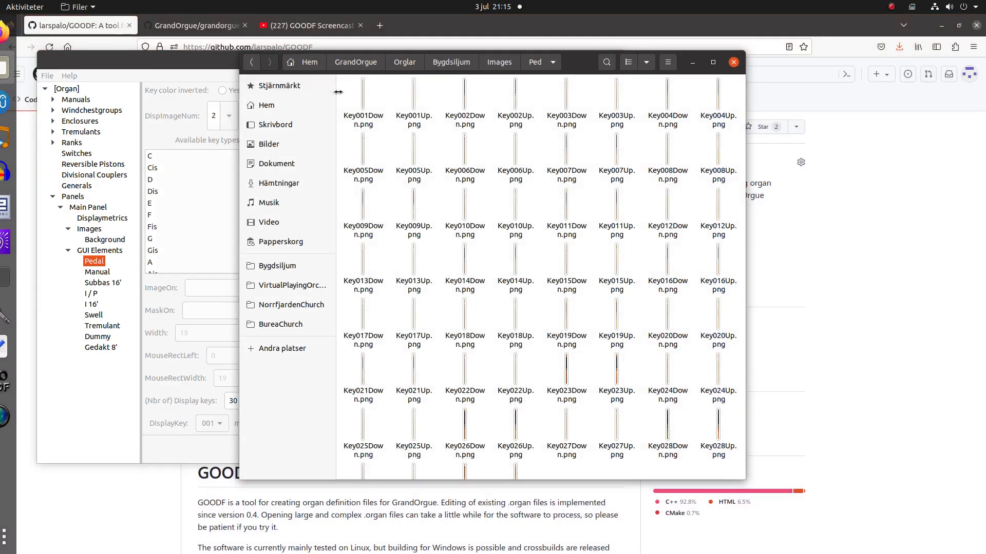
click(490, 64)
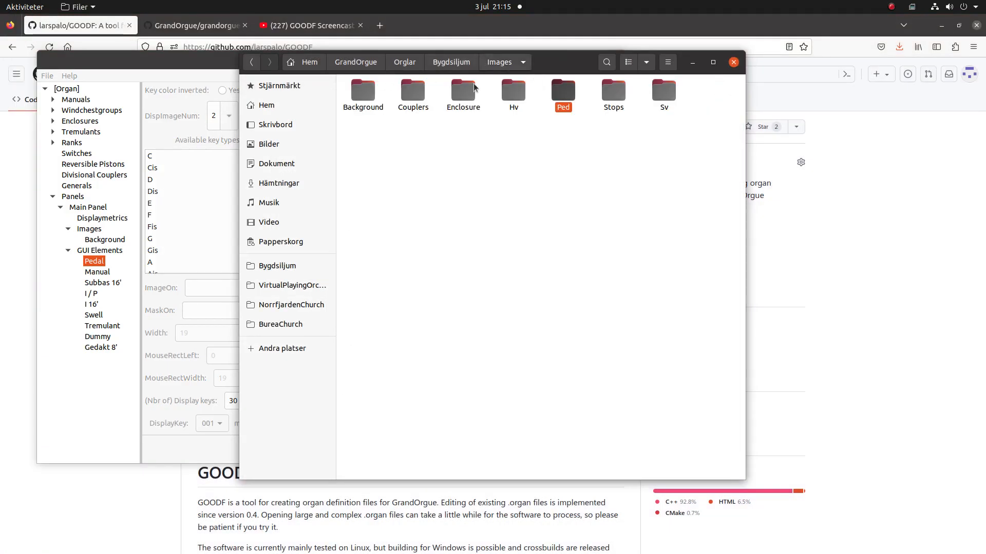
double_click(350, 90)
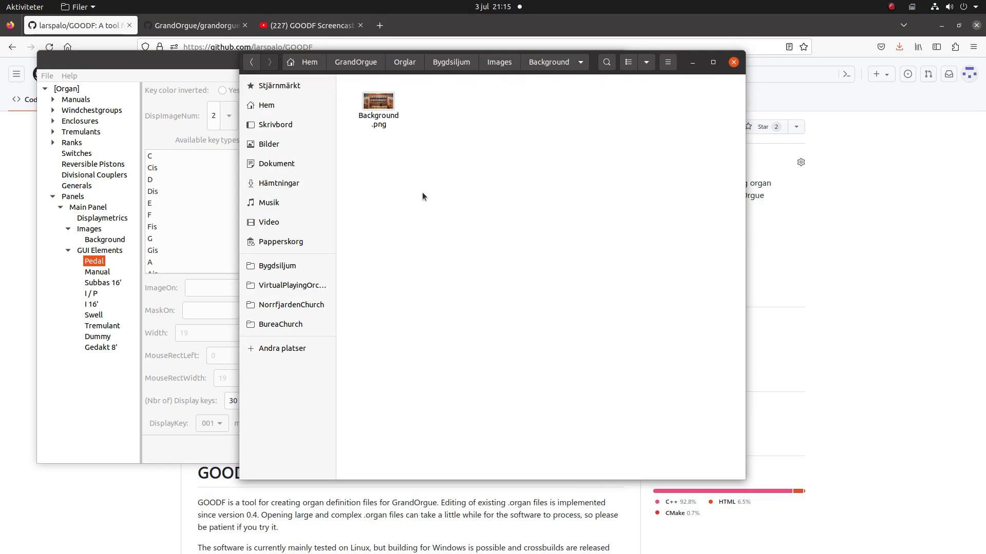
click(383, 105)
right_click(382, 104)
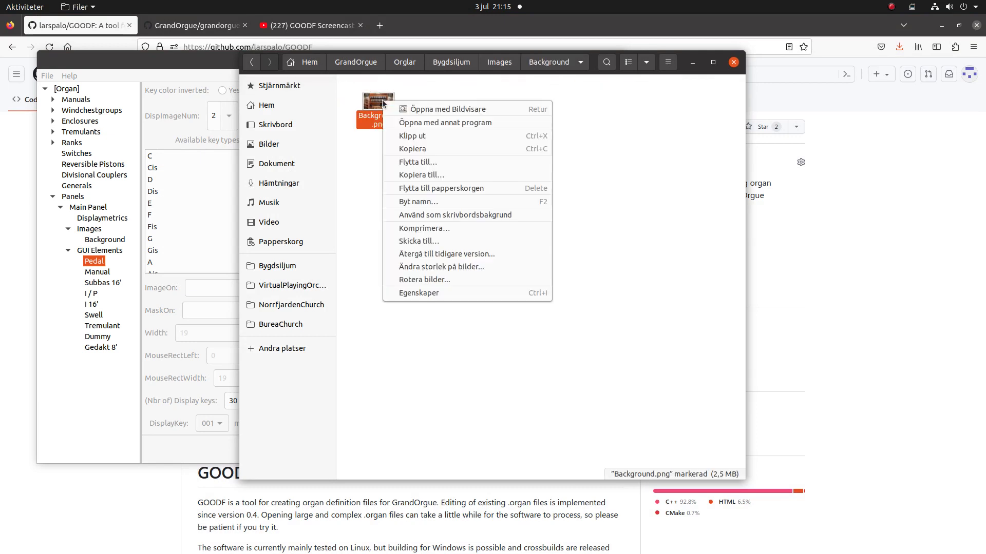
click(414, 120)
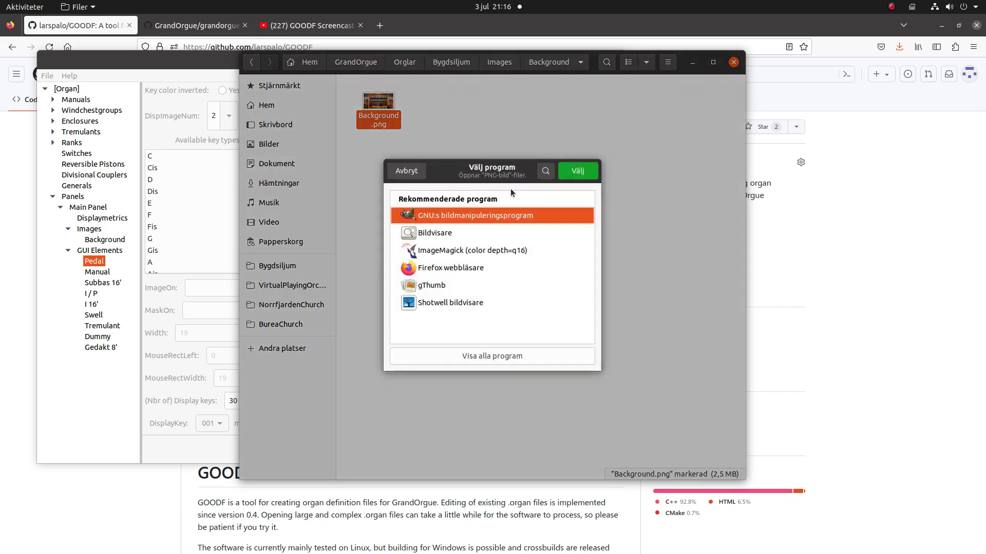
click(572, 170)
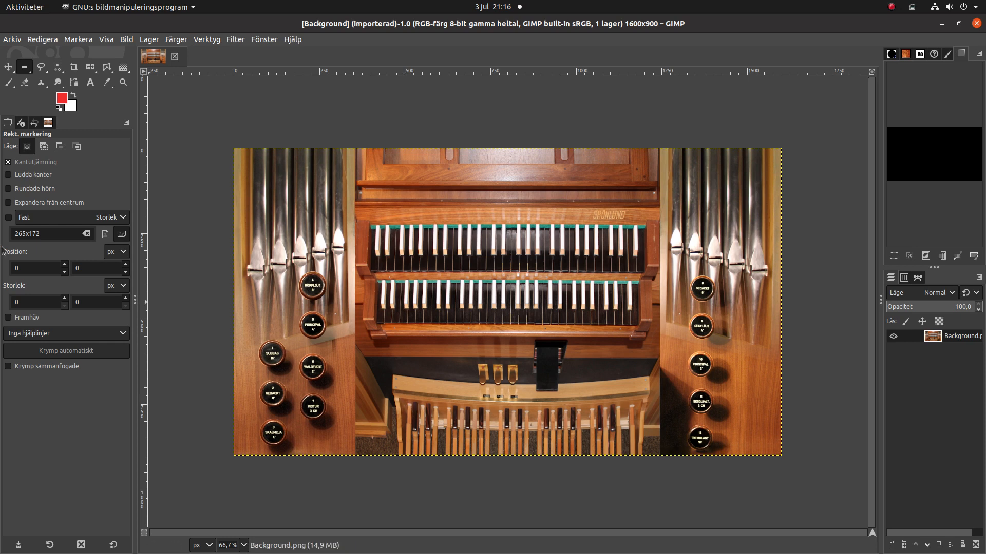
Step: Switch back to GOODF and set the Pedal element's PositionX to 500 and PositionY to 740
mouse_move(2, 165)
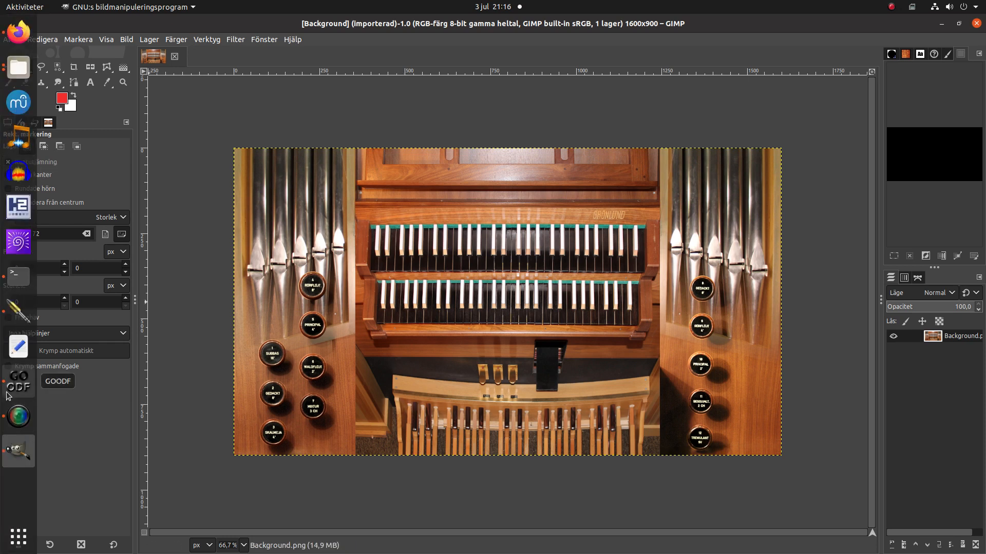
click(18, 382)
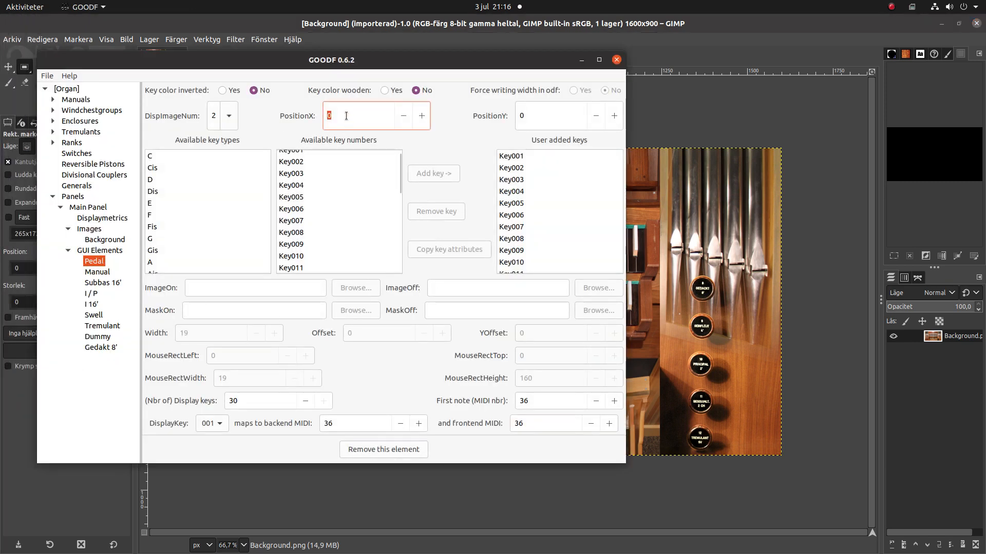
text(500)
key(Tab)
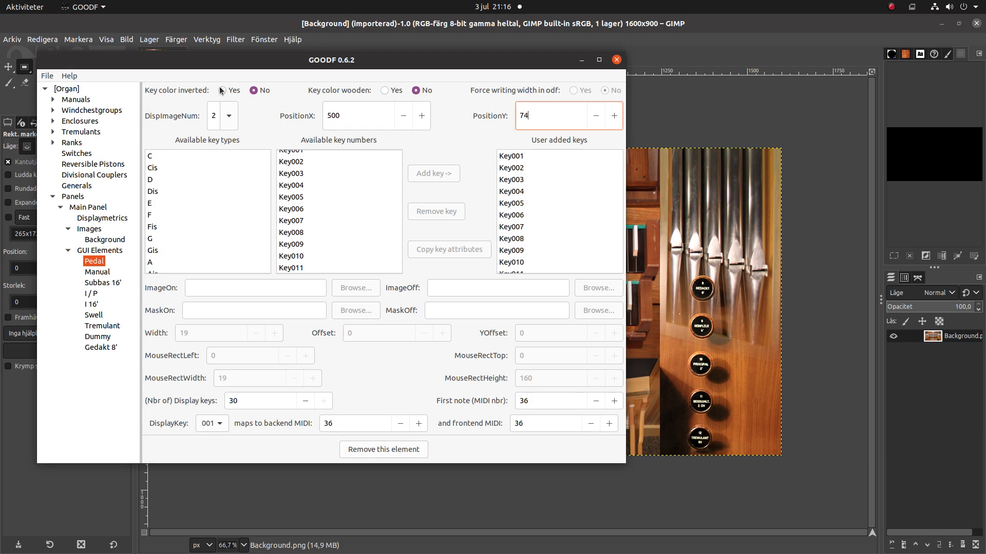
text(740)
key(Tab)
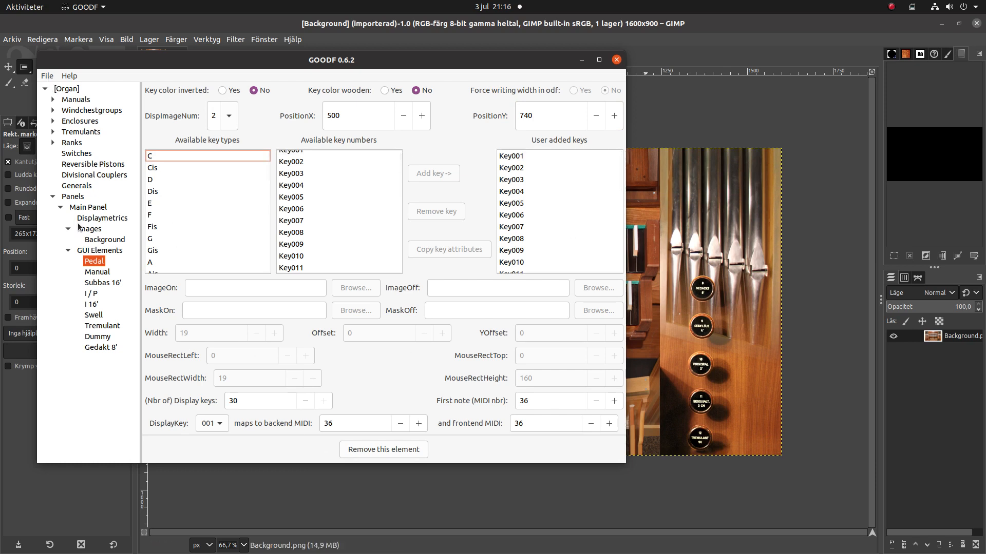
Step: Preview the Main Panel layout to examine the Pedal keyboard's placement against the background, and close the preview
click(85, 208)
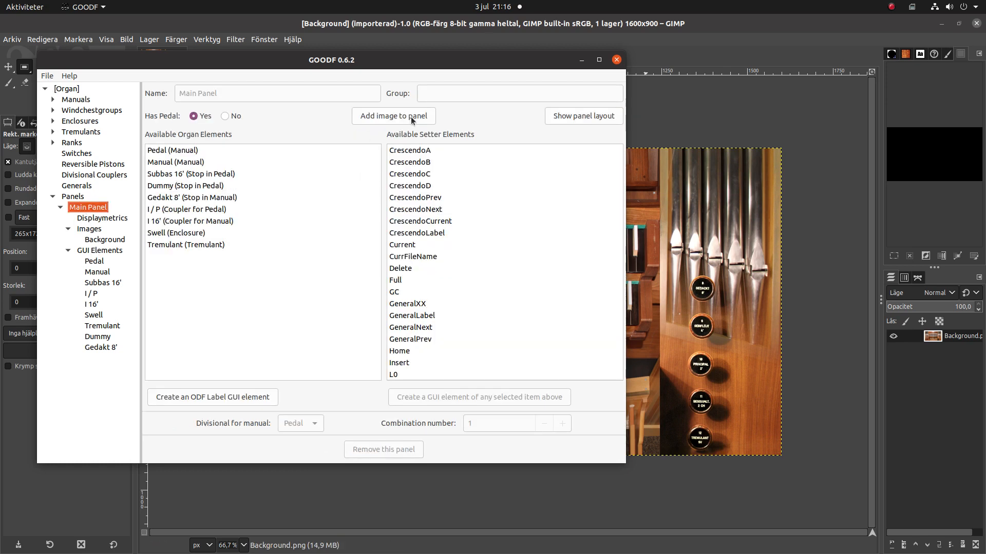
click(569, 116)
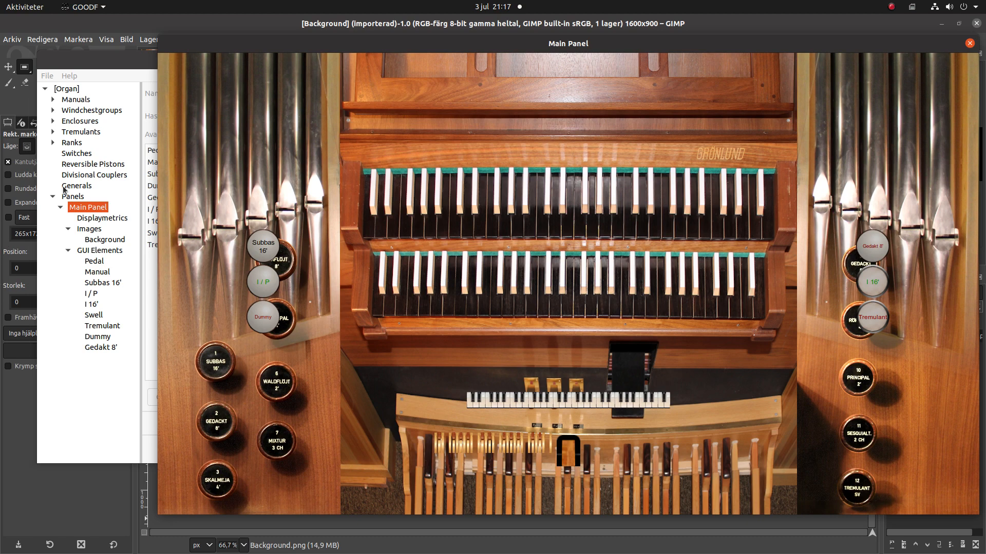
click(121, 61)
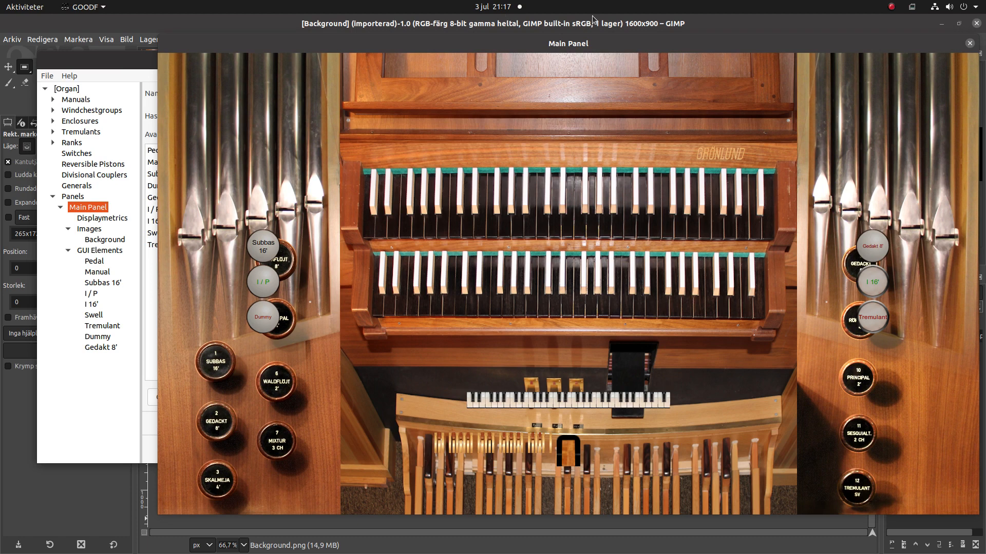
click(969, 44)
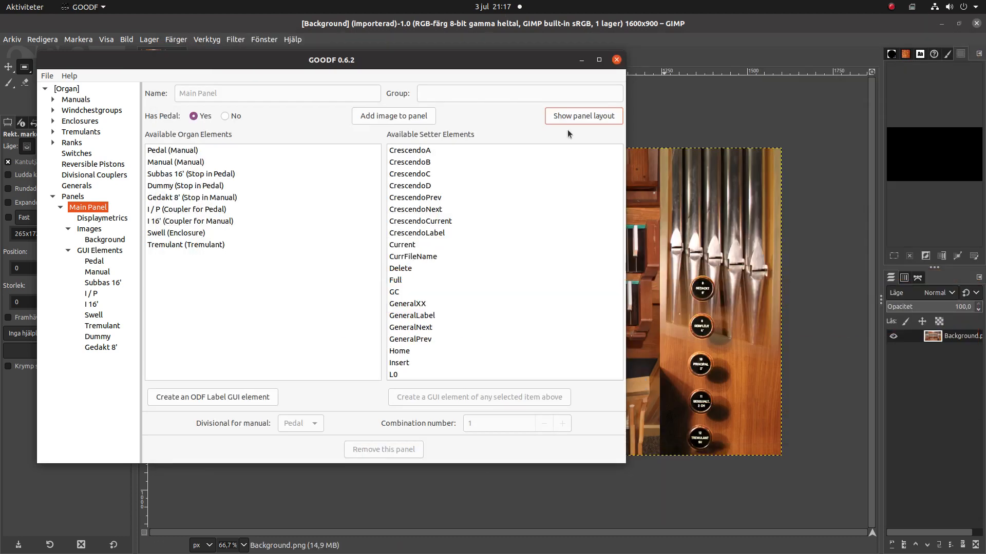
Step: Add the key types C through B, FirstC and LastG to the Manual element's user added keys
click(100, 272)
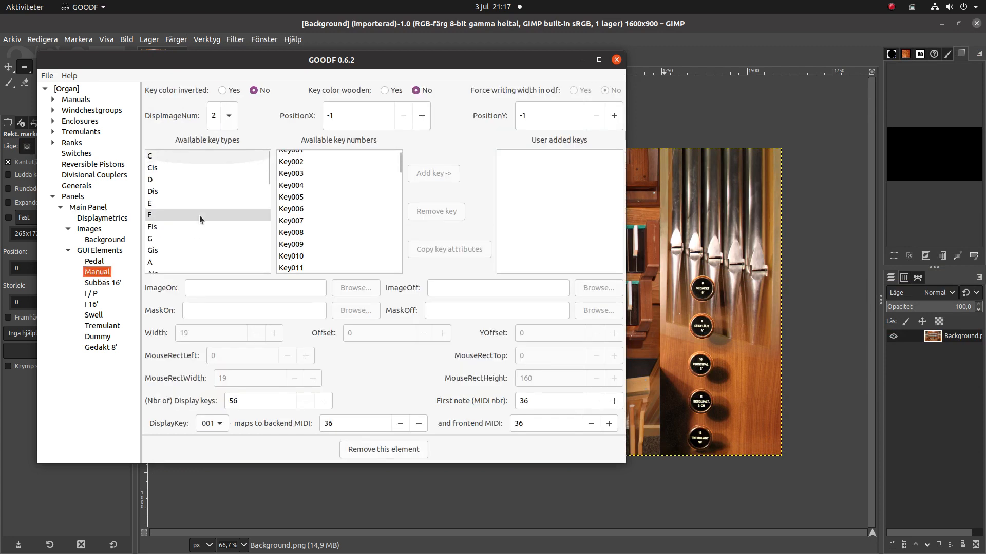
click(167, 156)
scroll(179, 249, down, 2)
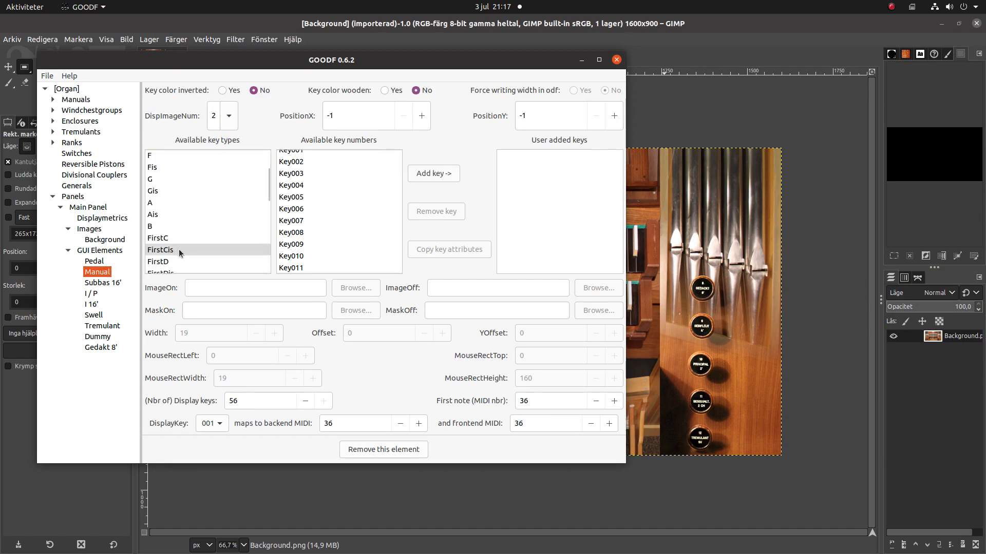
shift+click(167, 224)
scroll(168, 223, up, 2)
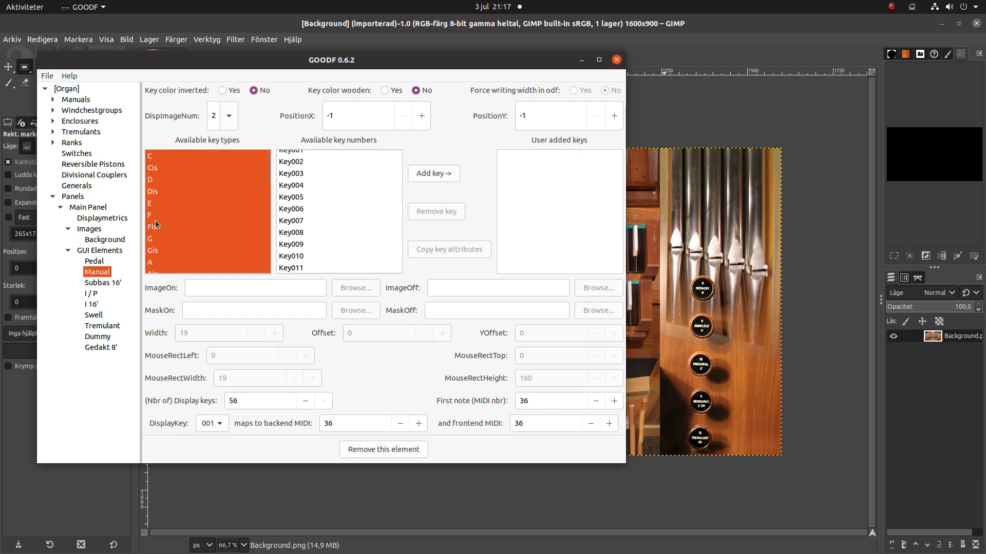
scroll(156, 225, down, 3)
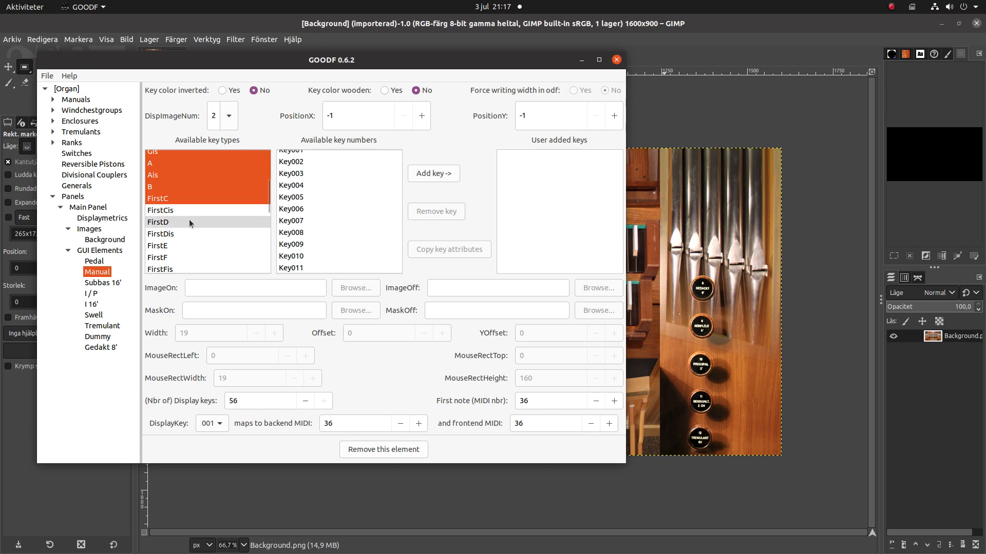
scroll(189, 221, down, 3)
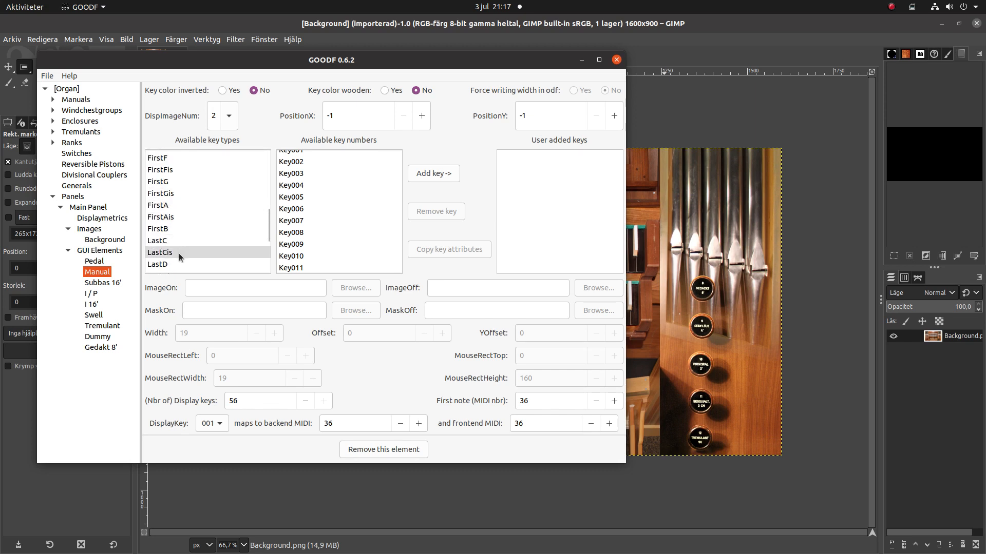
scroll(178, 253, down, 3)
click(169, 242)
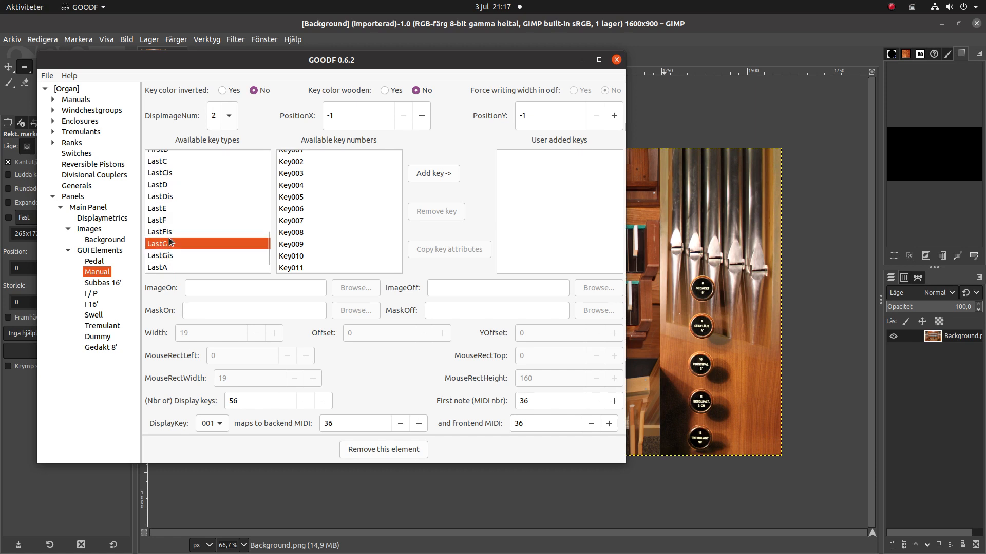
scroll(246, 195, up, 4)
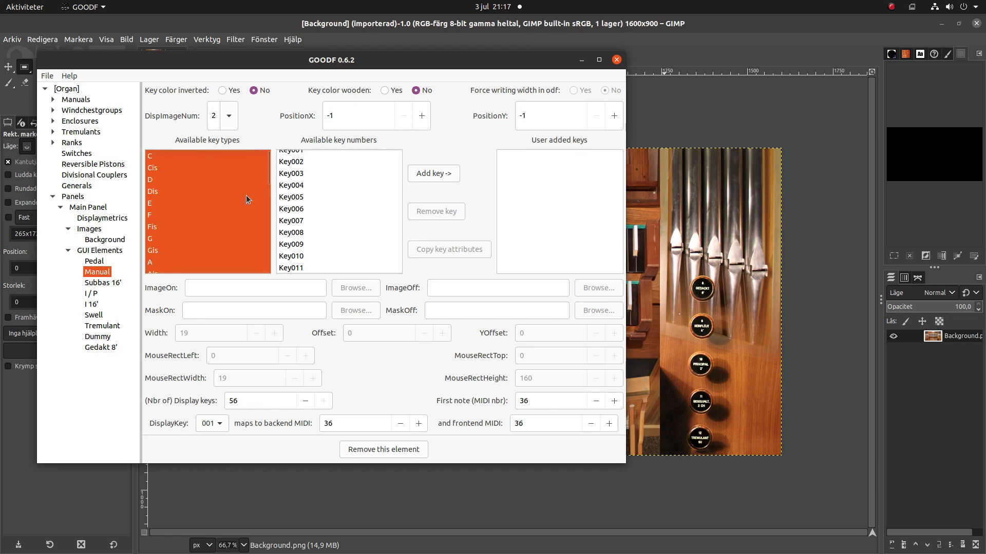
scroll(245, 198, down, 4)
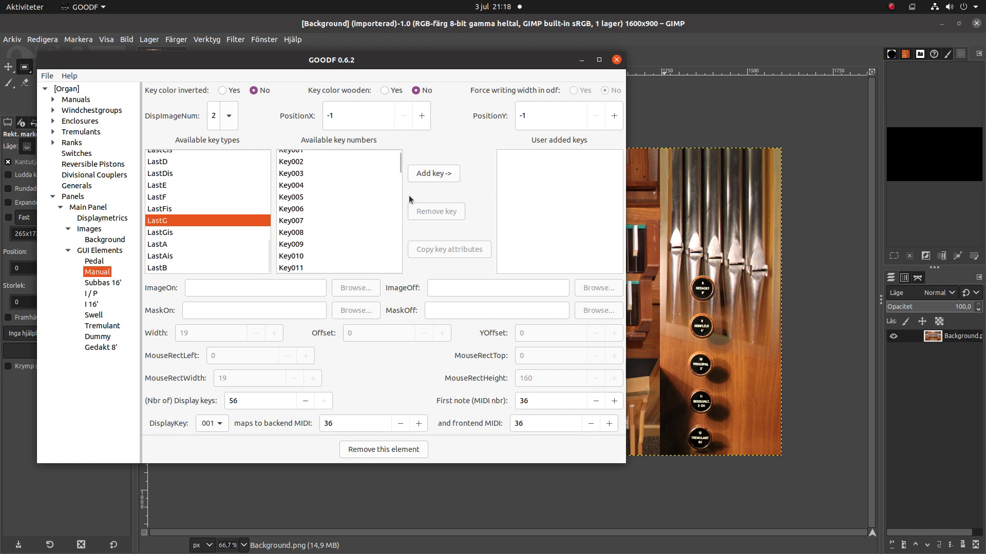
click(427, 177)
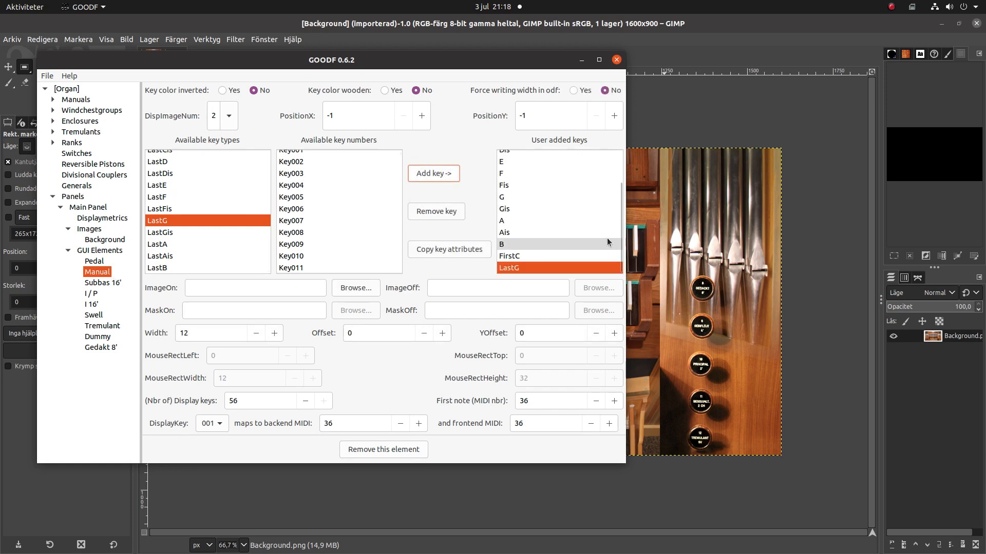
Step: Assign CF-Down.png as ImageOn and CF-Up.png as ImageOff from the Images/Hv folder to the Manual's added C key
scroll(607, 238, up, 10)
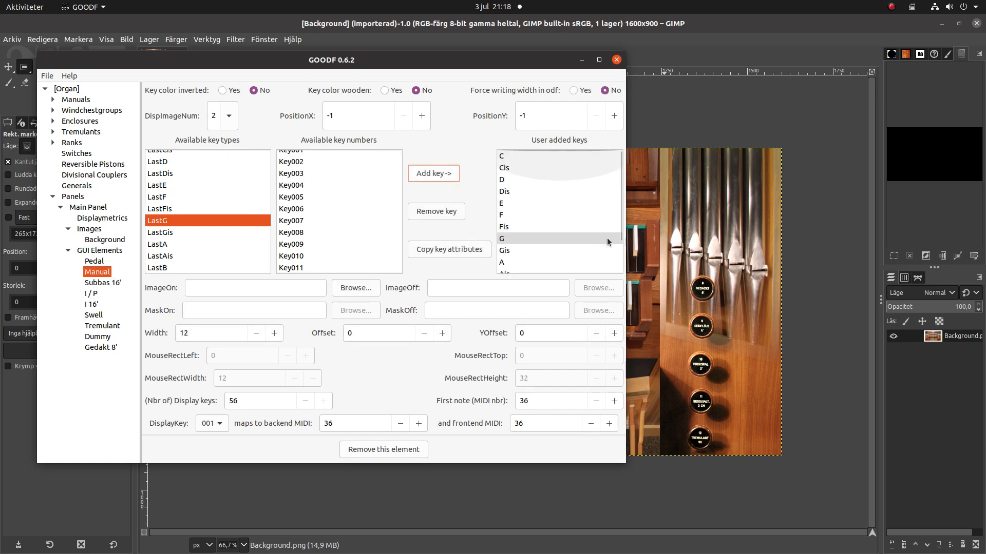
click(514, 156)
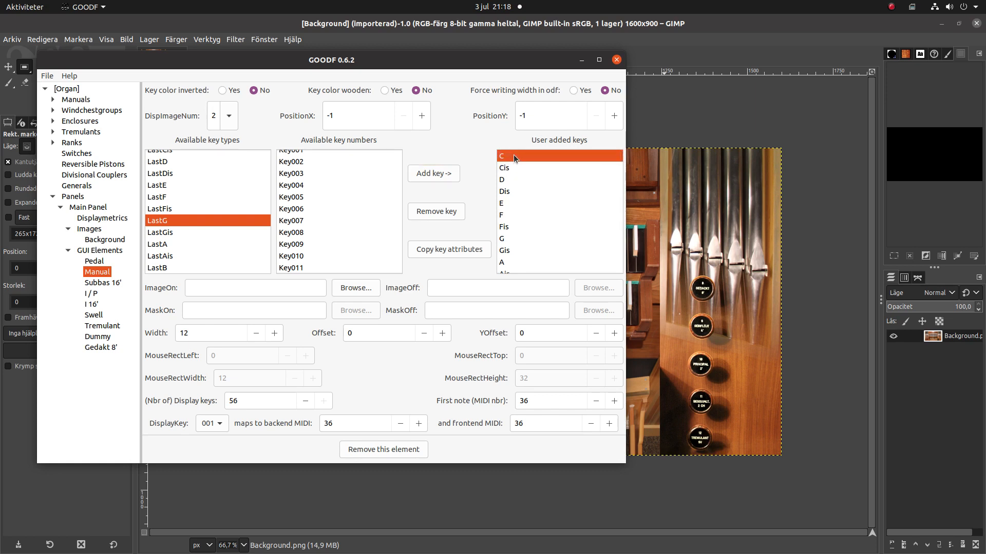
click(340, 287)
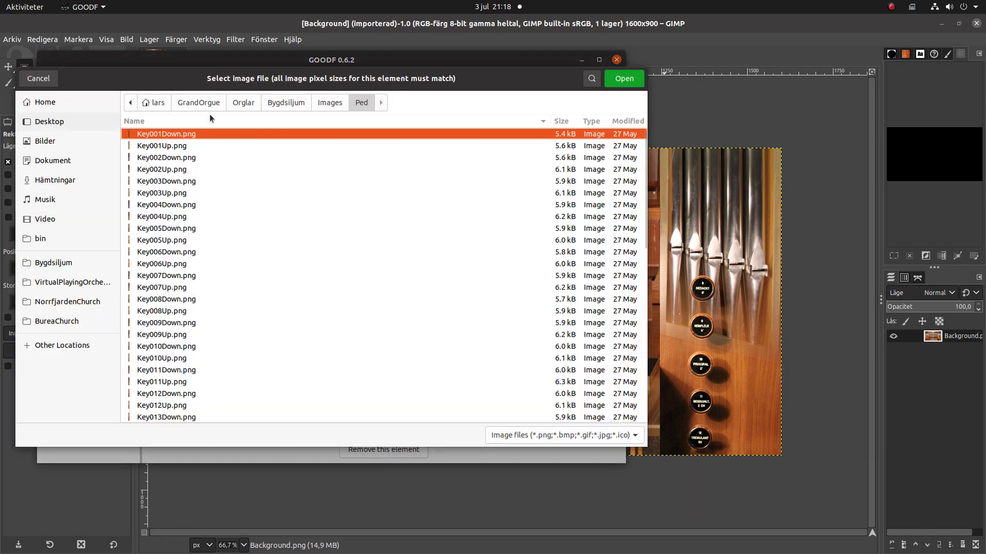
click(320, 98)
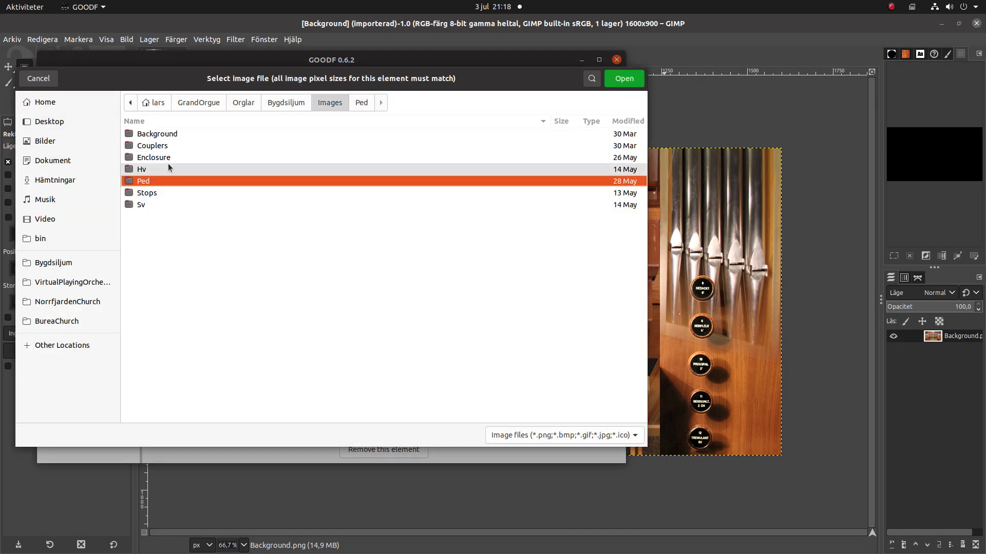
double_click(168, 166)
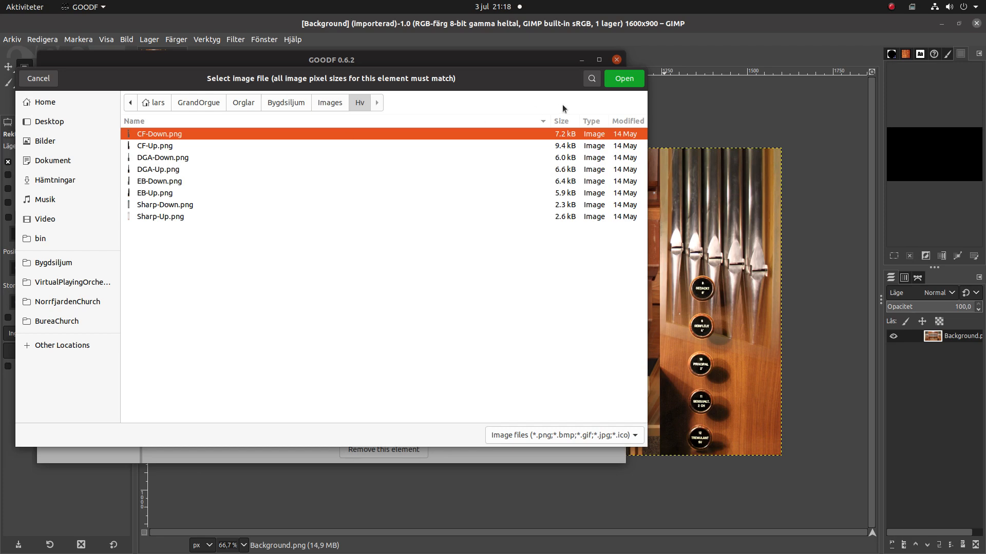
click(624, 78)
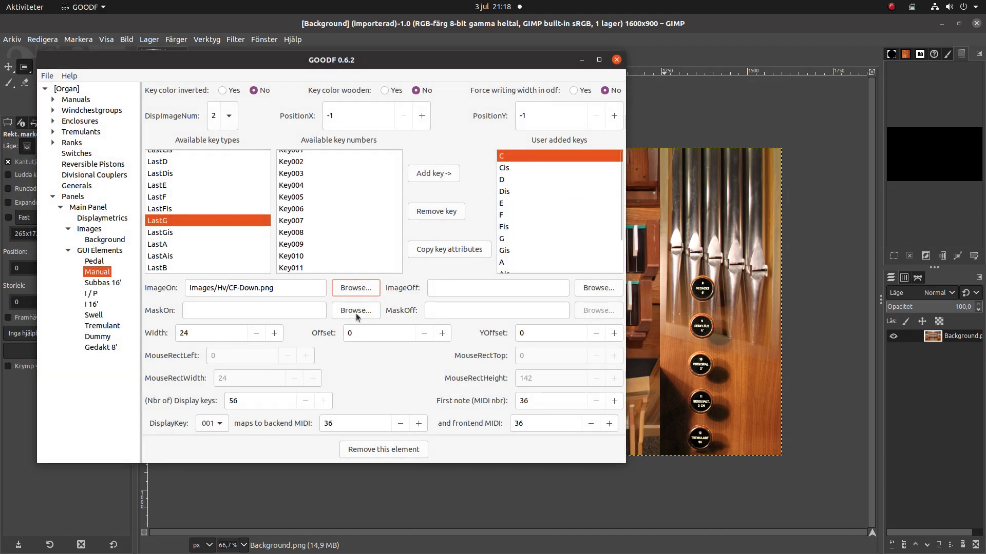
click(594, 287)
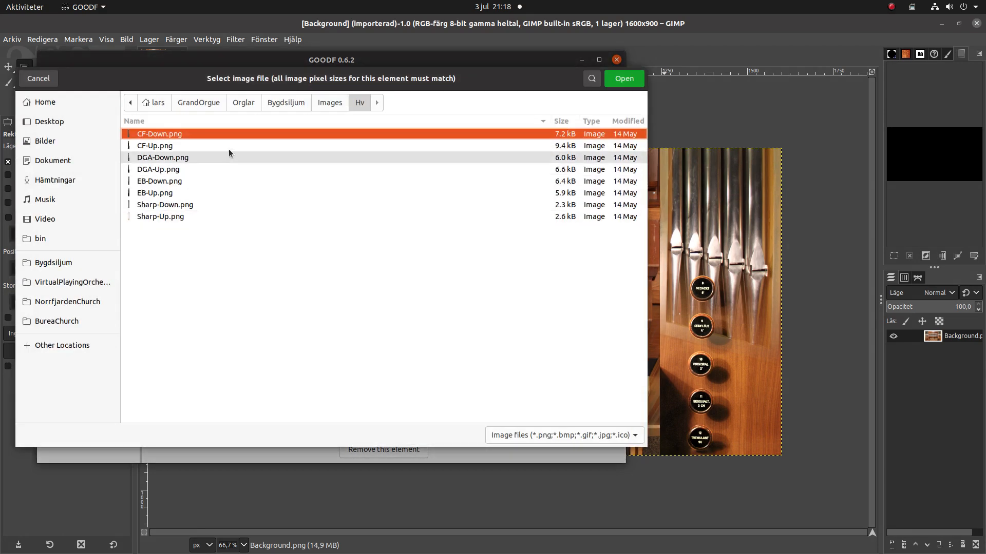
click(156, 146)
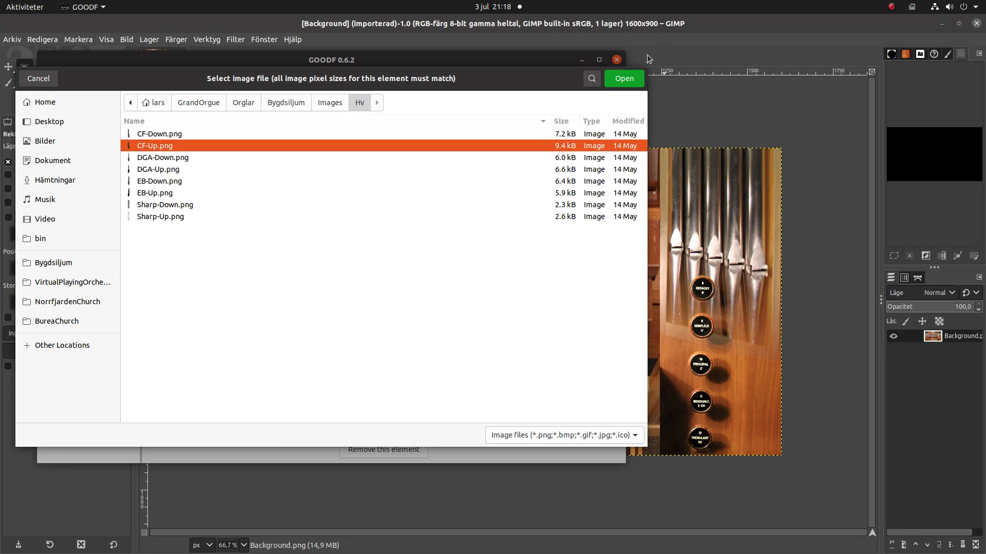
click(630, 81)
Step: Assign Sharp-Down.png as ImageOn and Sharp-Up.png as ImageOff from the Images/Hv folder to the Manual's Cis key
click(512, 168)
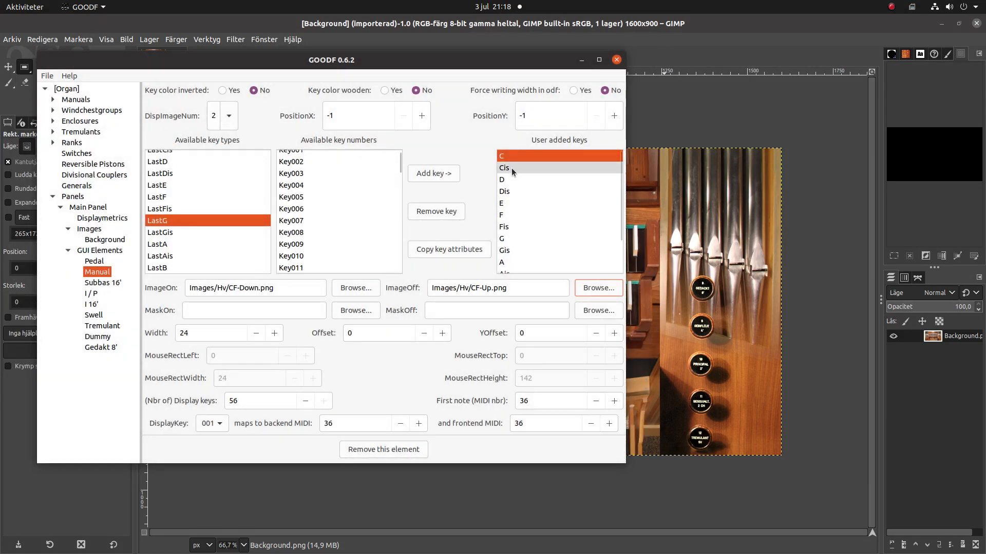
click(367, 291)
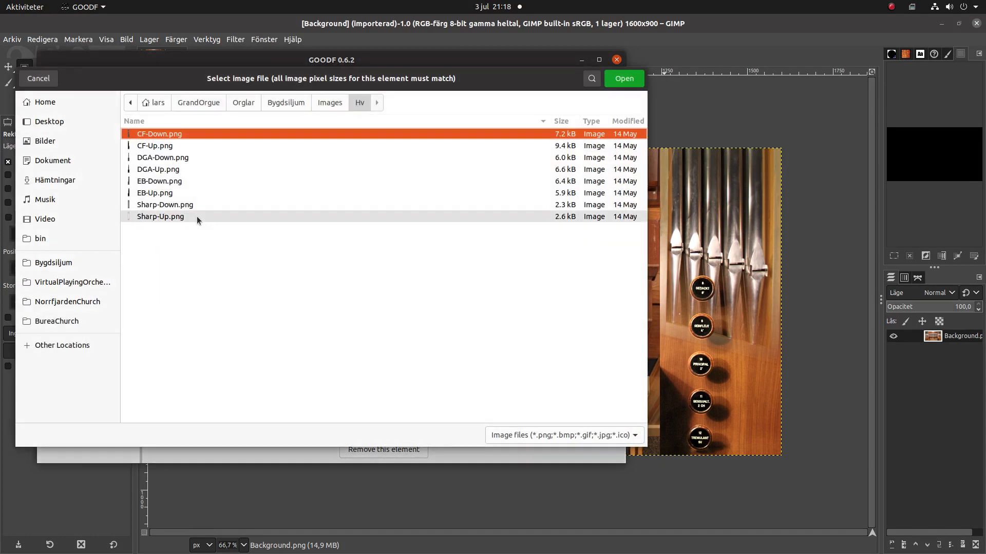
click(163, 205)
click(622, 78)
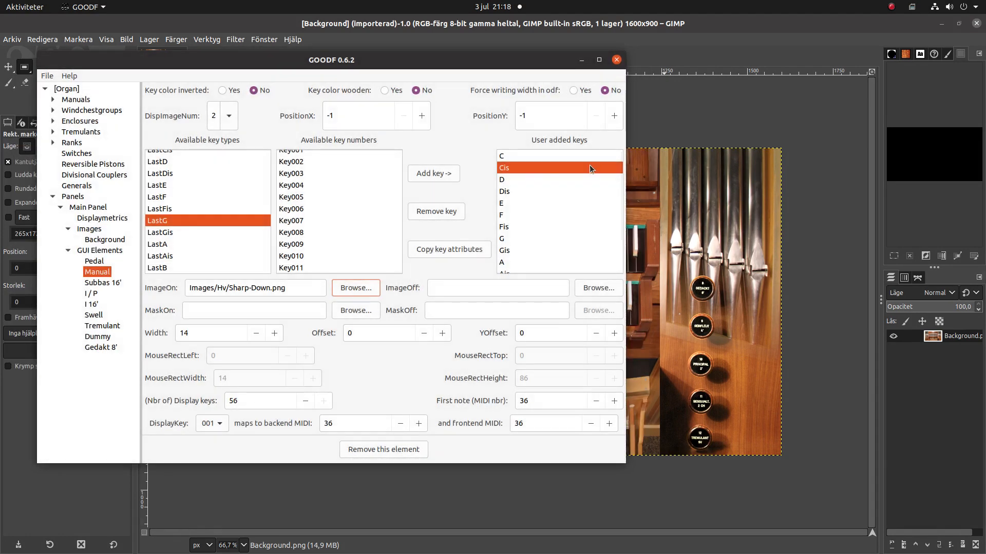
click(596, 287)
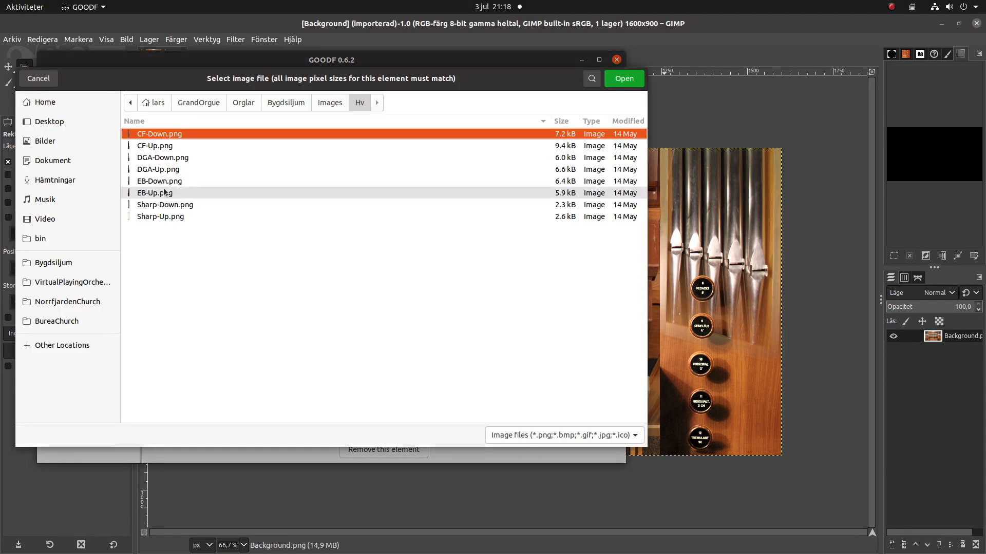
click(160, 216)
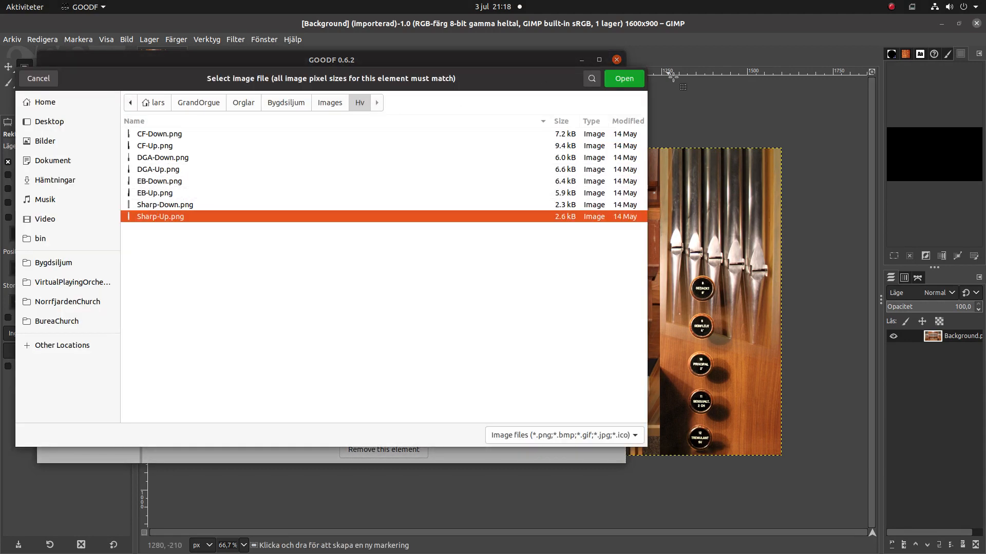
click(636, 79)
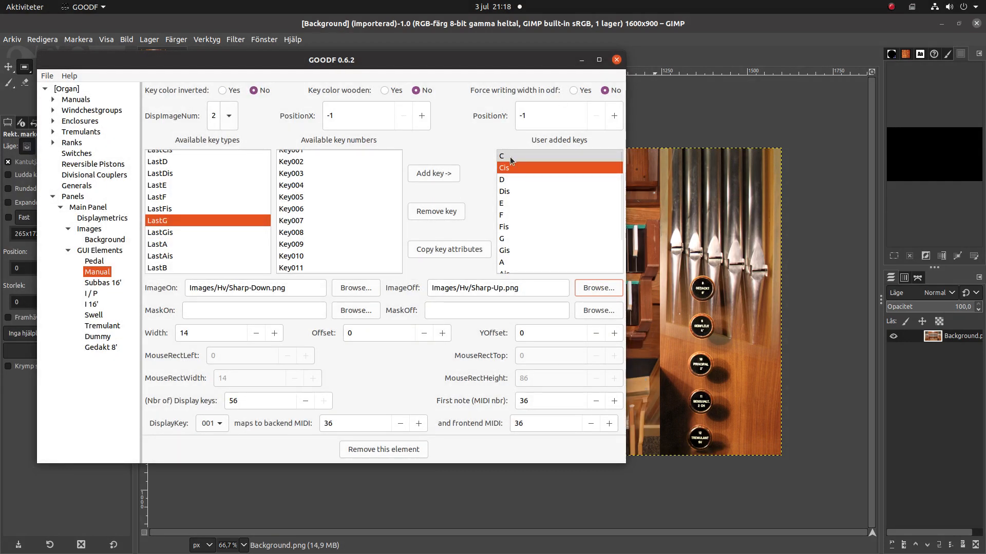
Step: Copy the Cis key's attributes to the Dis, Fis, Gis and Ais keys, and check the image settings of Dis and C
click(452, 249)
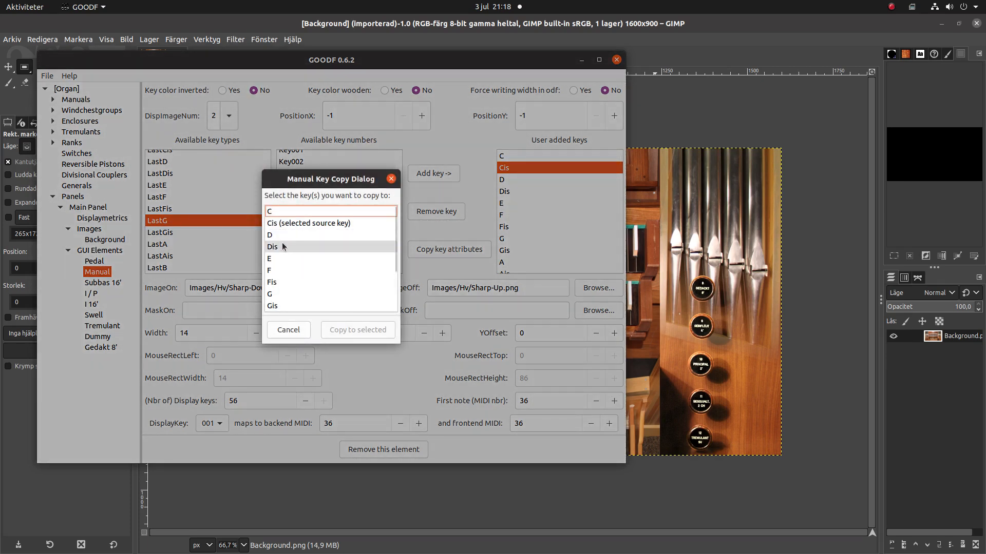
click(279, 251)
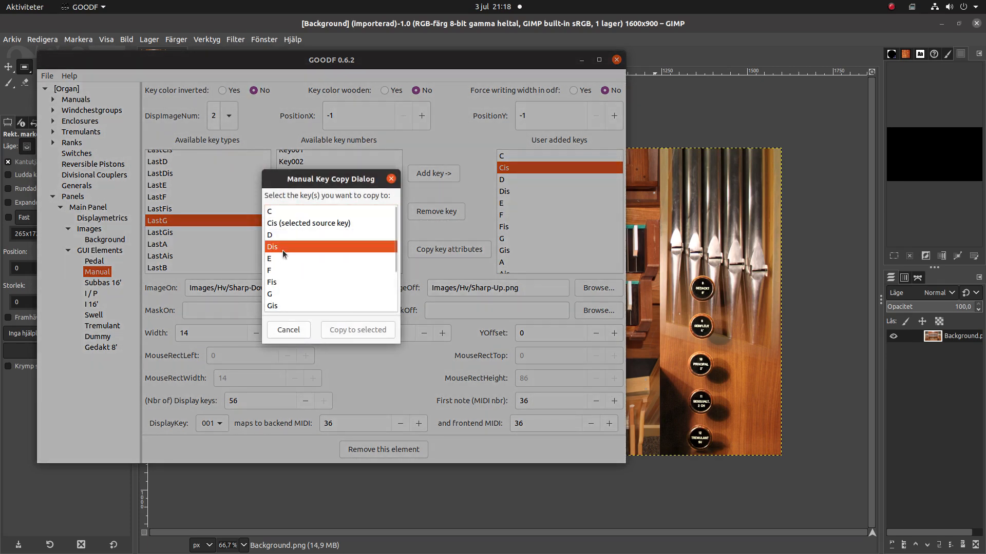
click(279, 282)
click(289, 306)
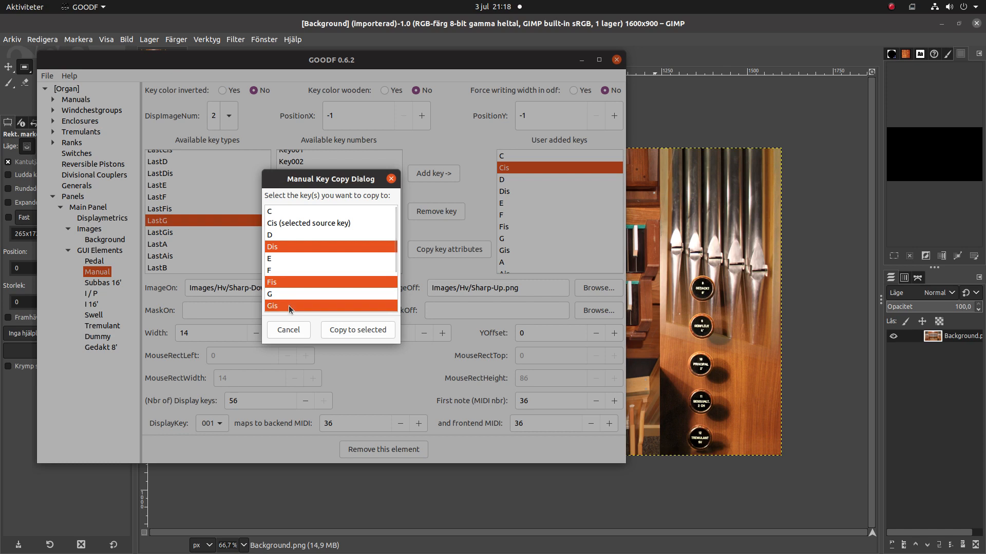
scroll(323, 269, down, 3)
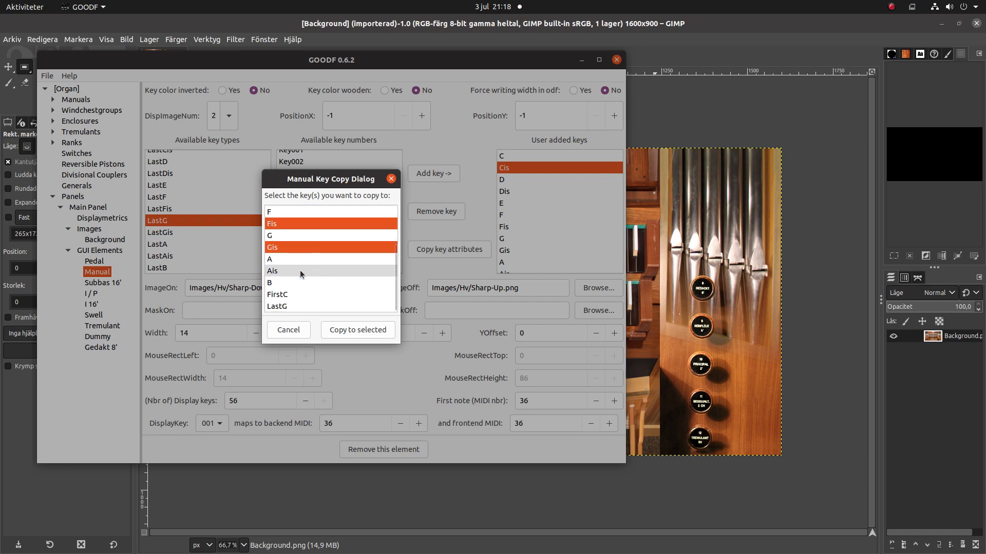
click(300, 270)
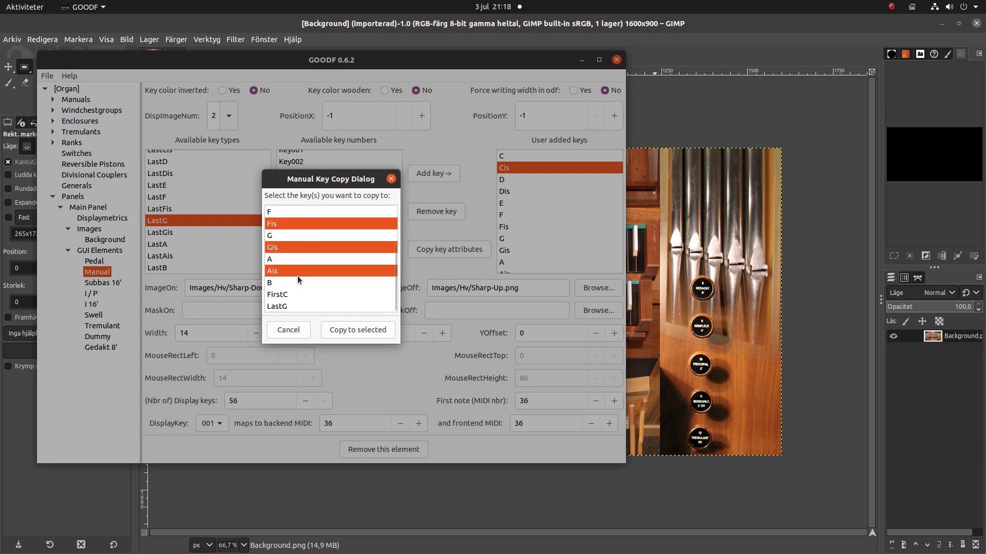
click(356, 330)
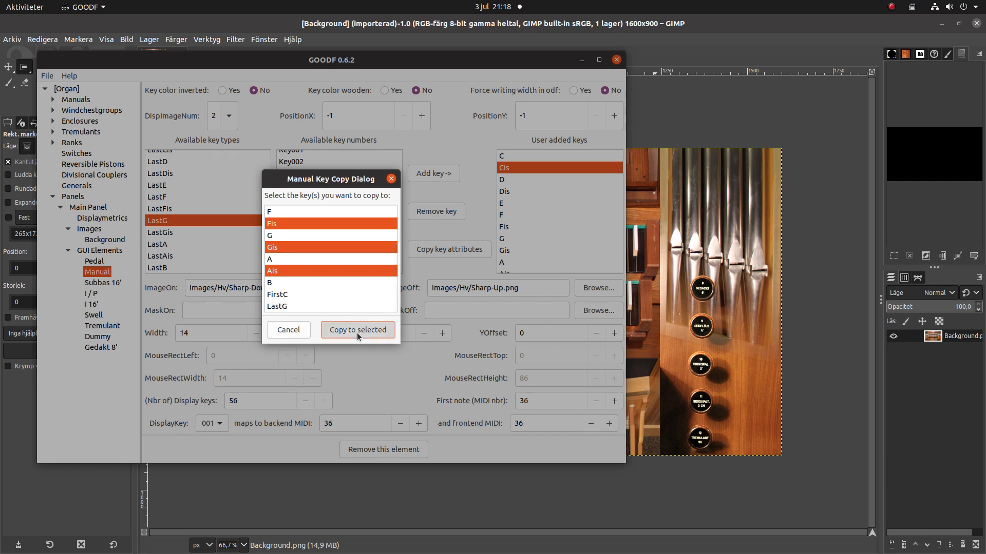
click(516, 190)
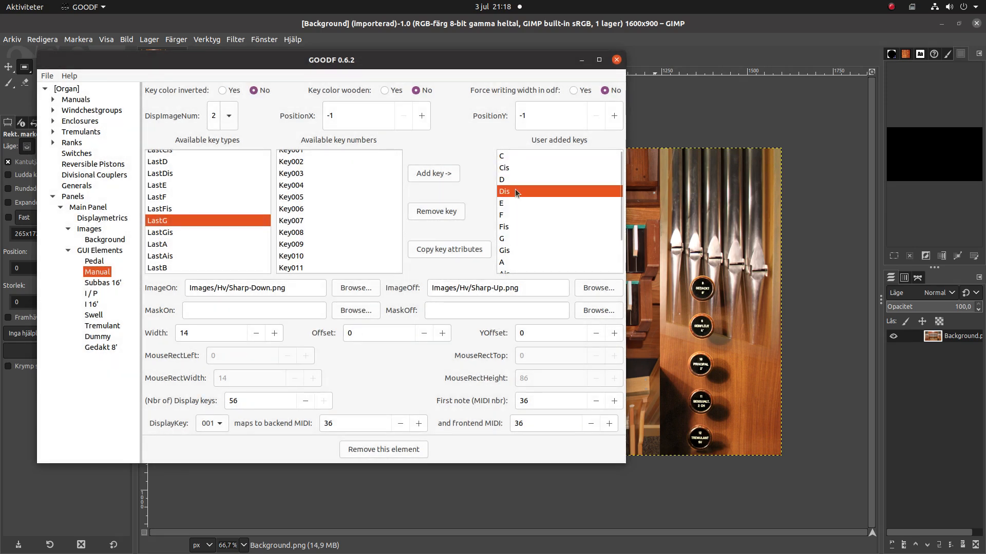
click(516, 156)
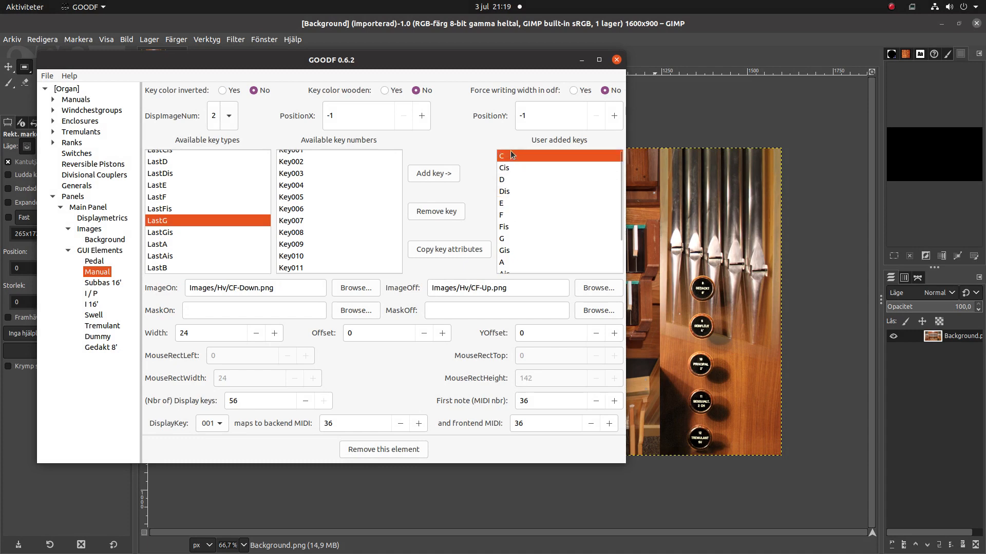
Step: Copy the Manual's C key attributes to the F key
click(440, 250)
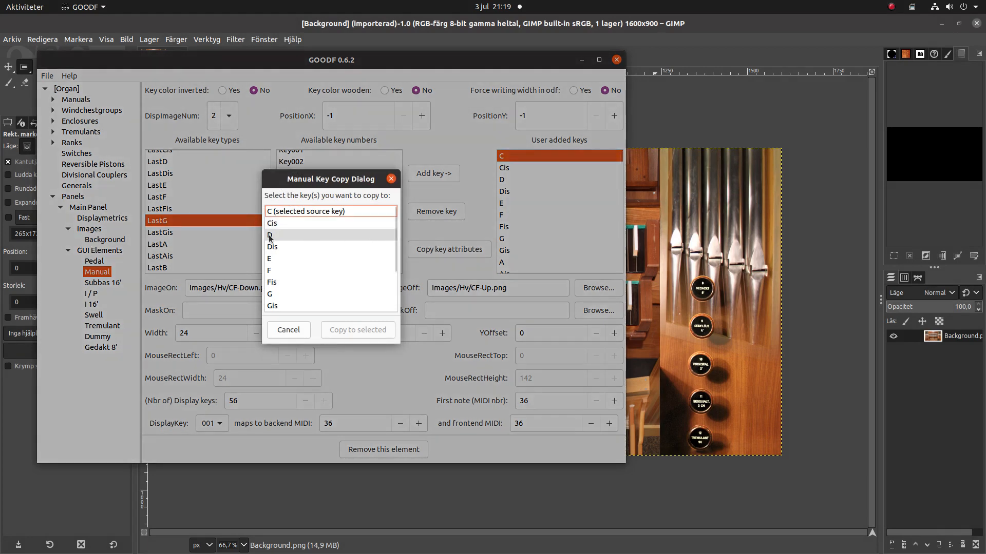
click(277, 271)
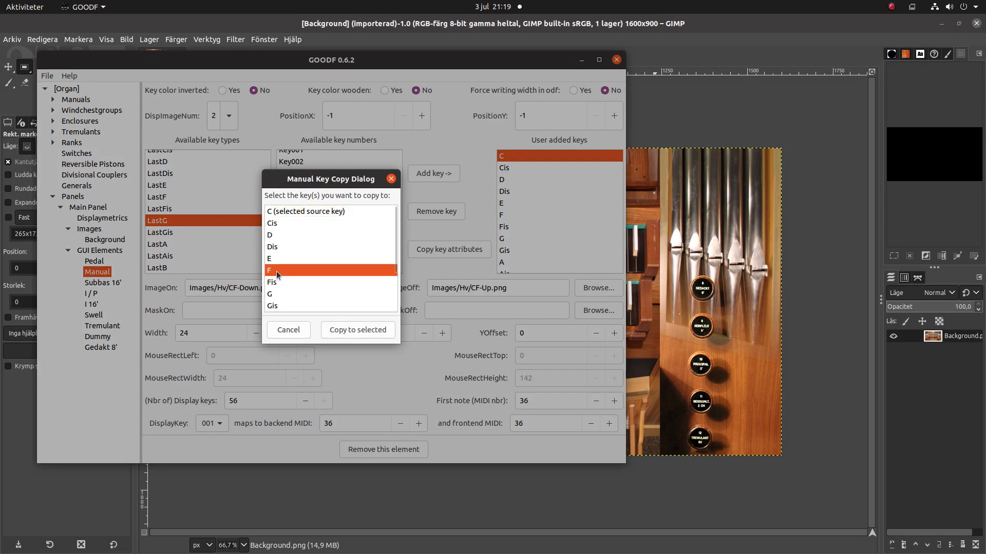
click(346, 330)
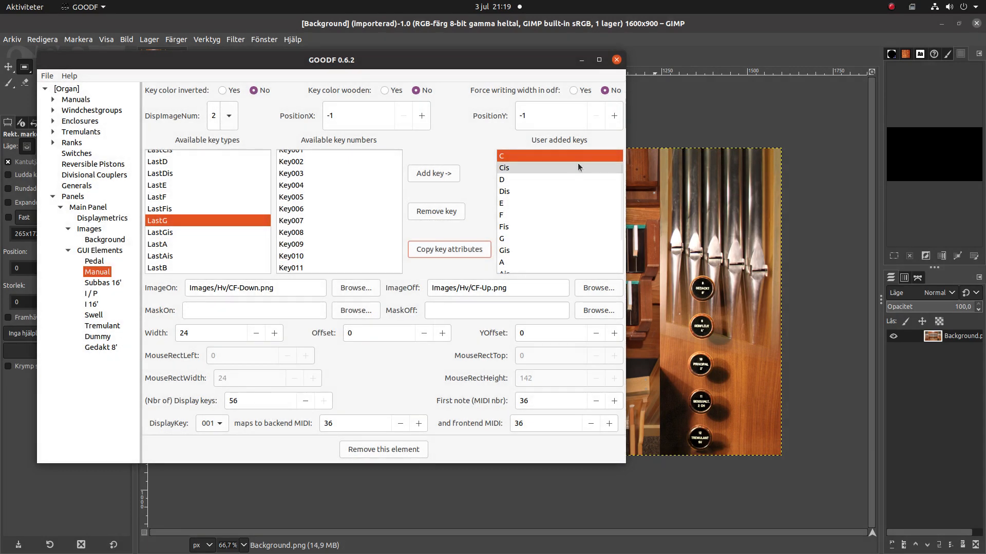
Step: Assign DGA-Down.png as ImageOn and DGA-Up.png as ImageOff from the Images/Hv folder to the Manual's D key
click(516, 181)
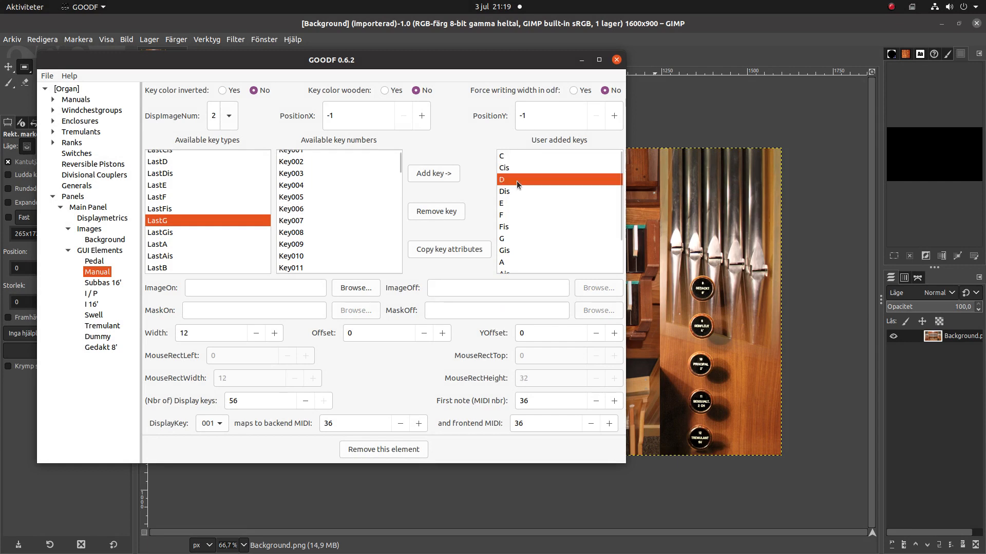
click(358, 291)
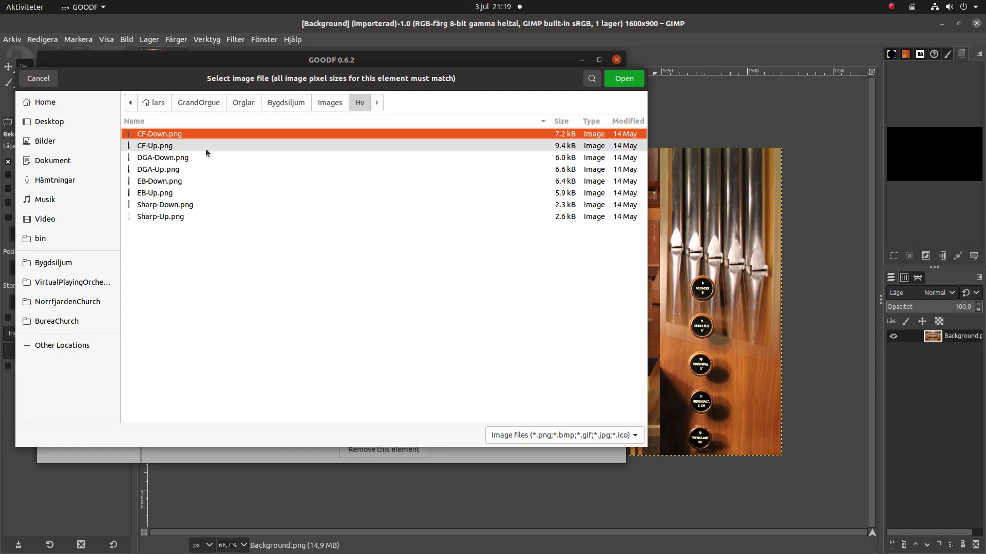
click(196, 157)
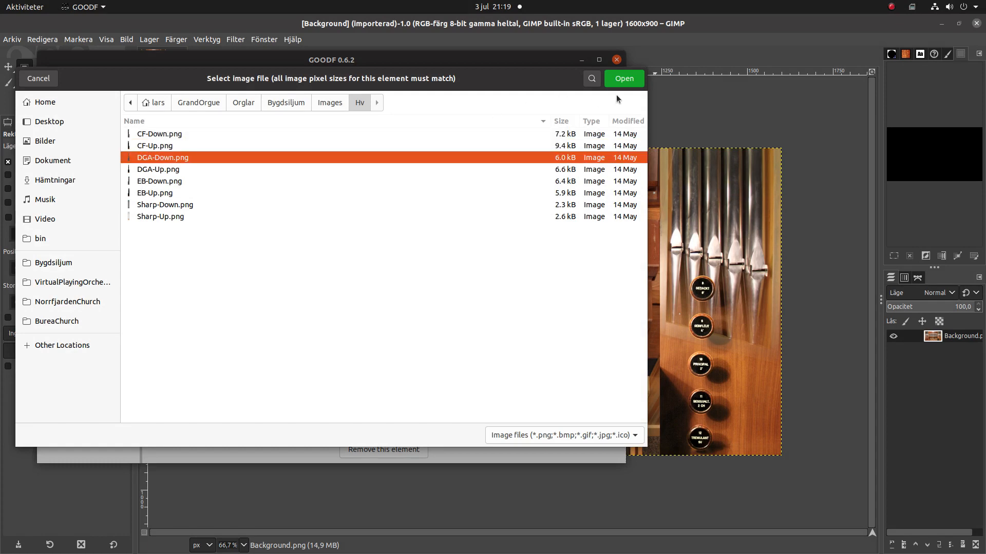
click(623, 78)
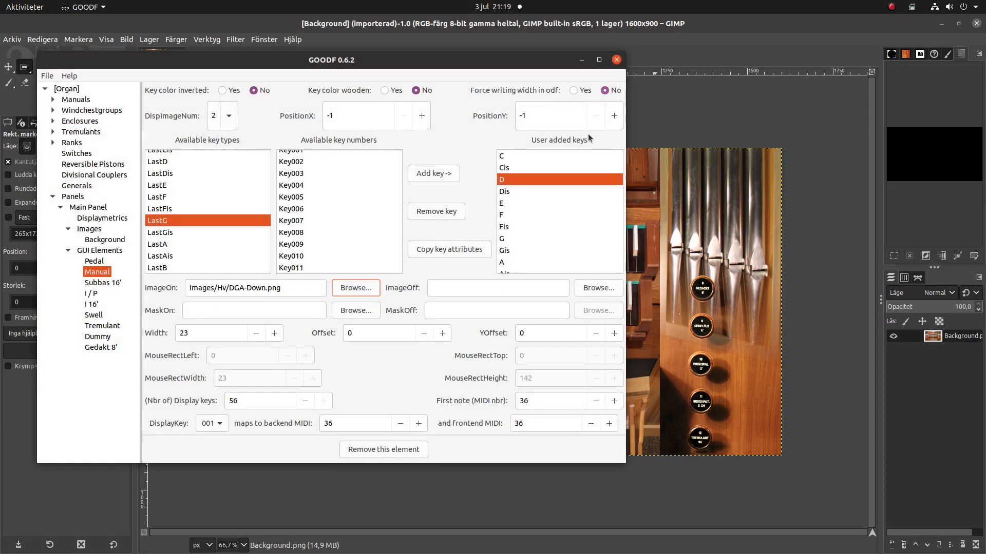
click(596, 289)
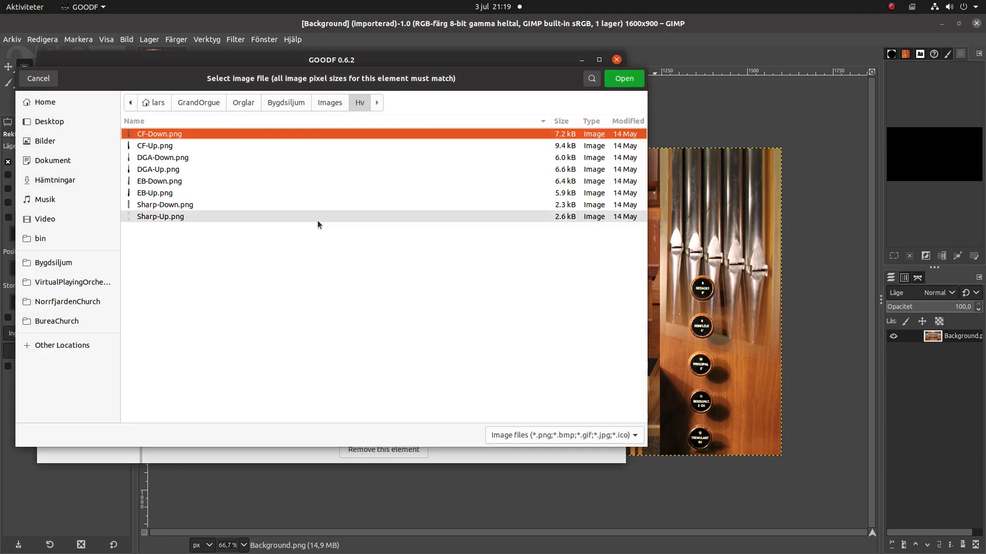
click(180, 169)
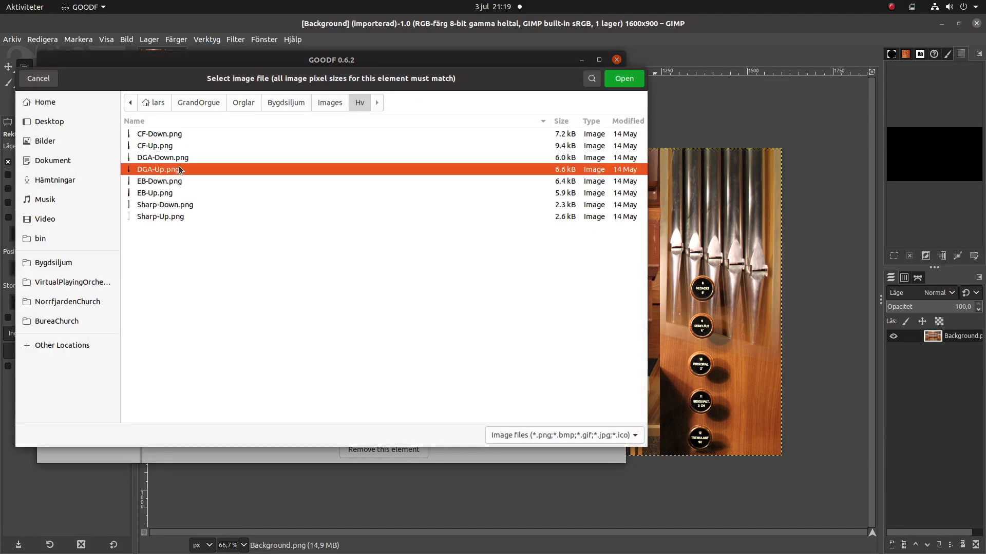
click(615, 81)
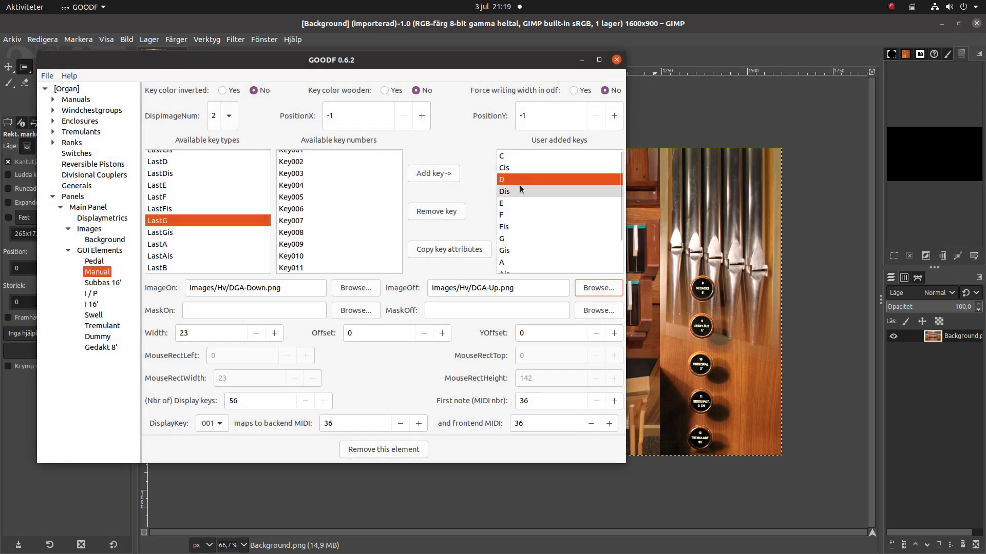
Step: Copy the D key's attributes to the G and A keys, and check the image settings of both
click(441, 253)
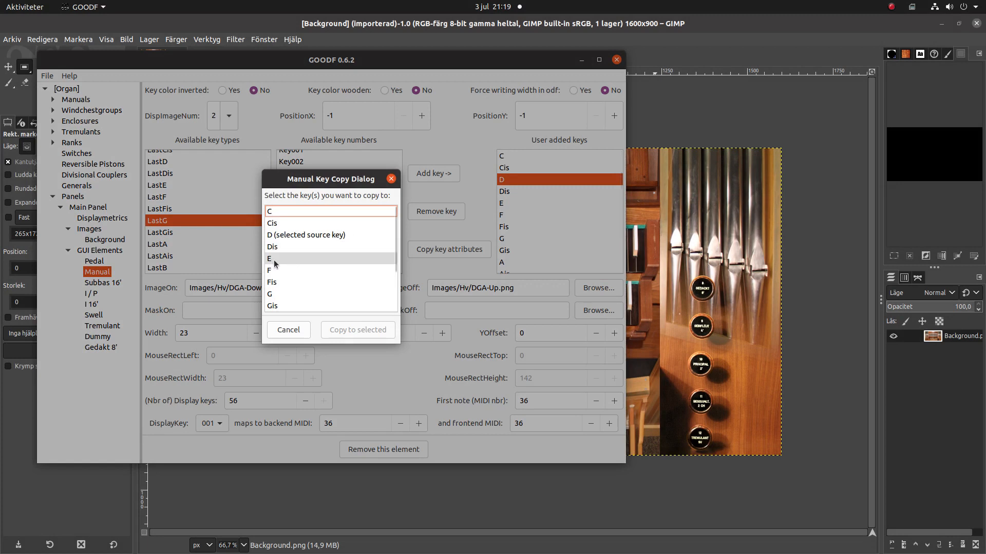
click(286, 291)
scroll(372, 249, down, 3)
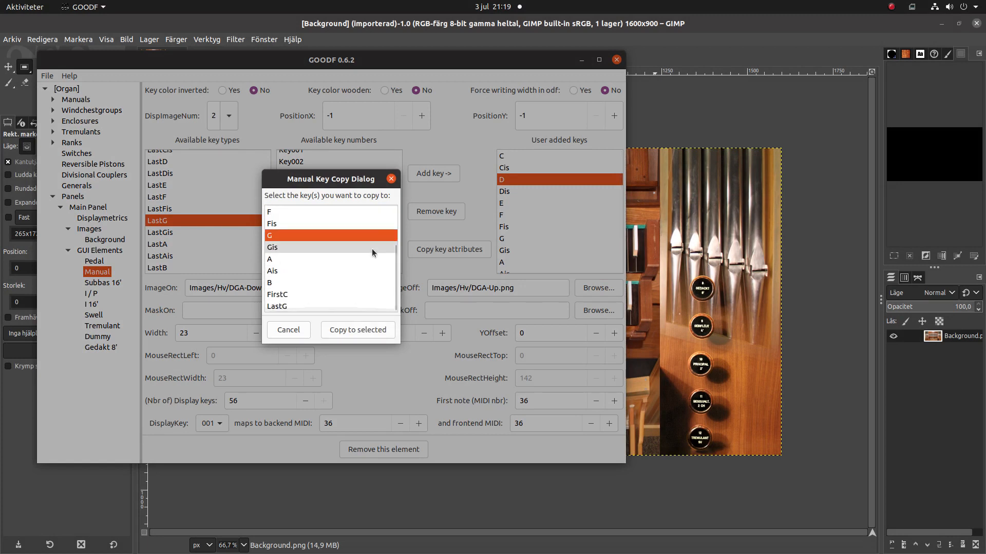
click(320, 262)
click(355, 330)
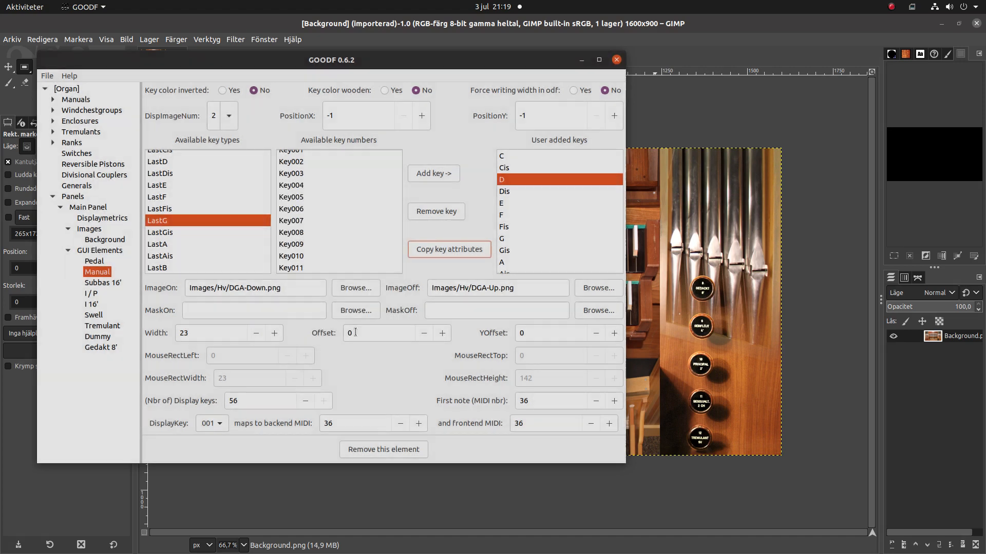
click(520, 239)
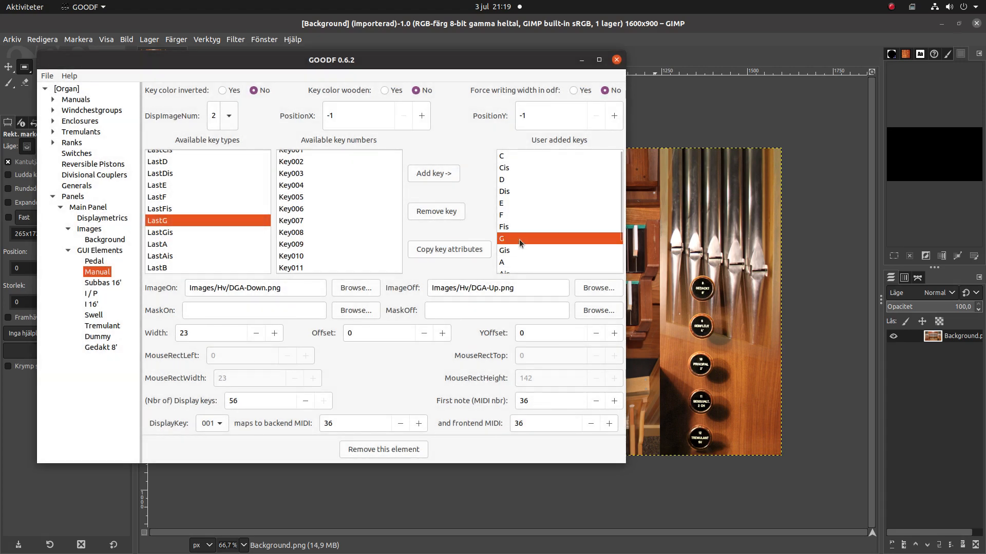
click(519, 260)
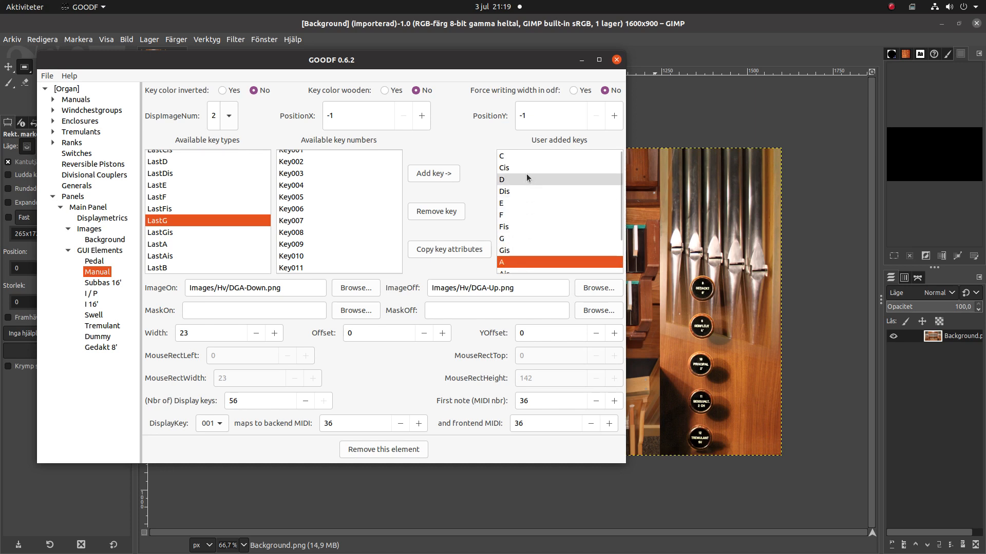
Step: Assign EB-Down.png as ImageOn and EB-Up.png as ImageOff from the Images/Hv folder to the Manual's E key
click(524, 204)
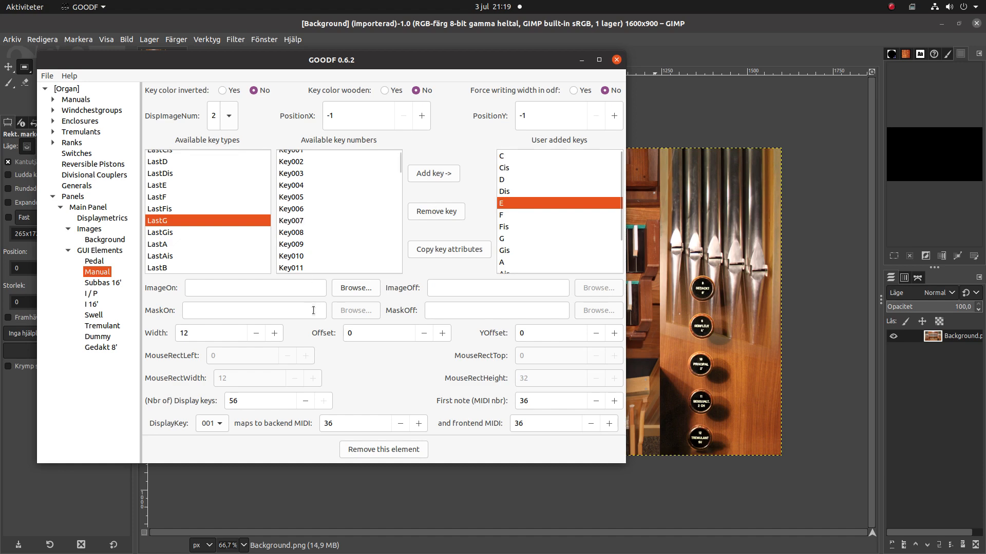
click(356, 288)
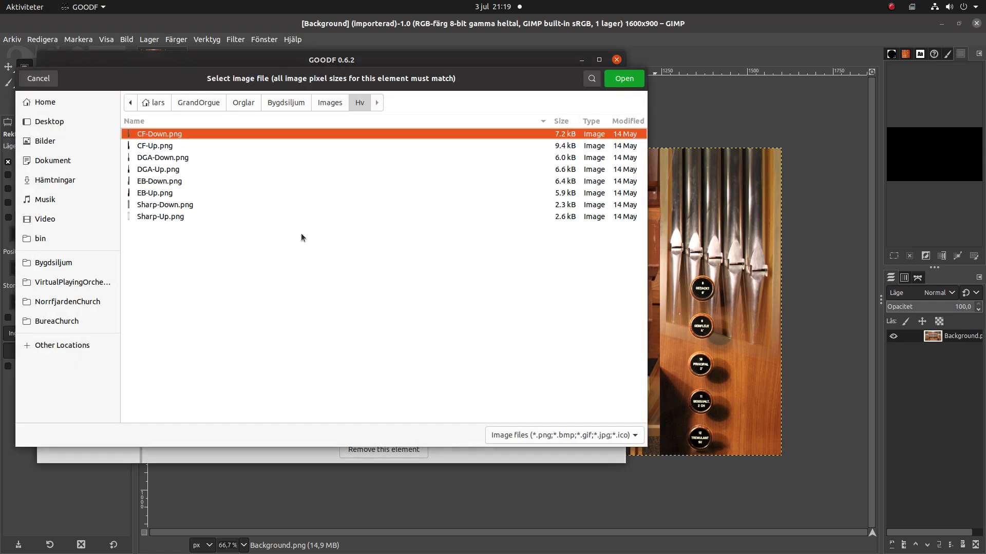
click(171, 181)
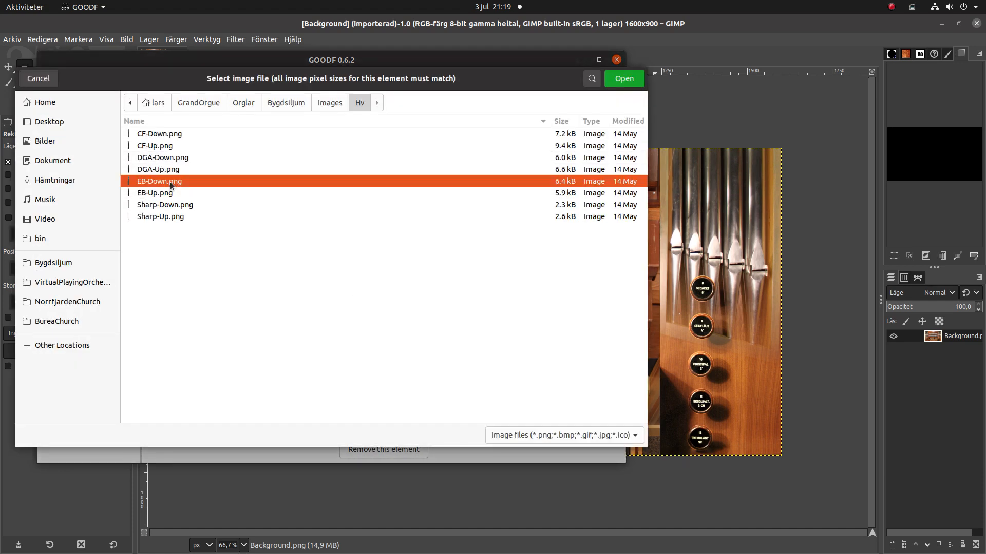
click(621, 77)
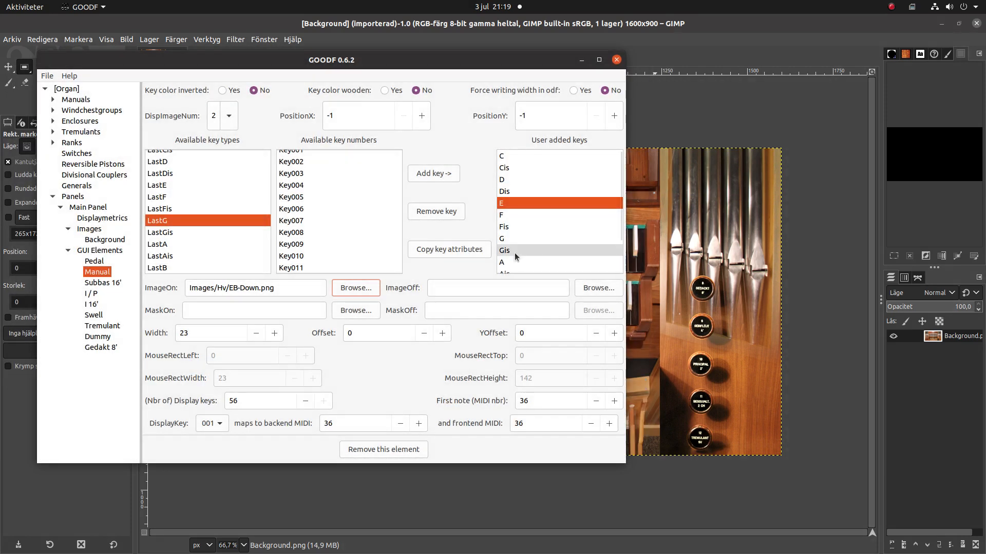
click(614, 290)
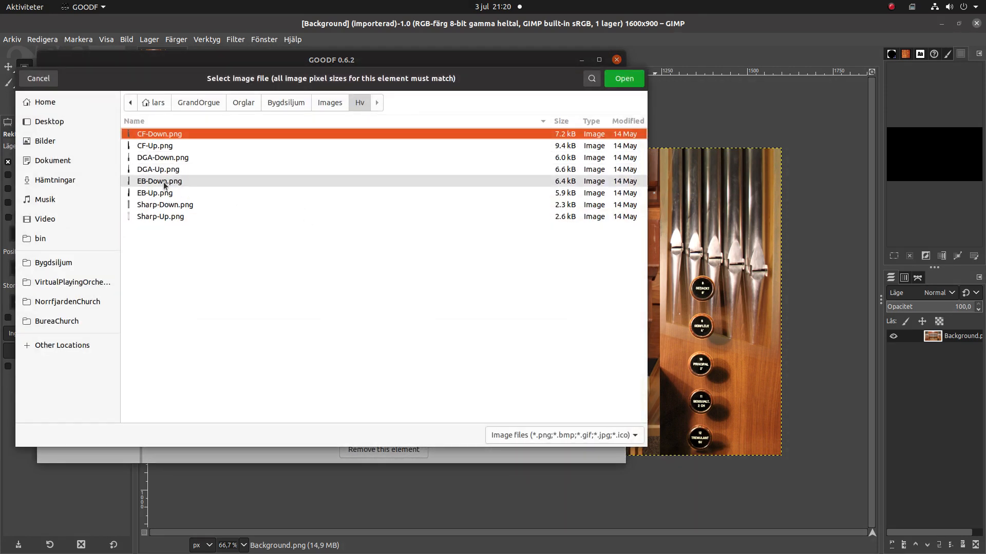
click(163, 193)
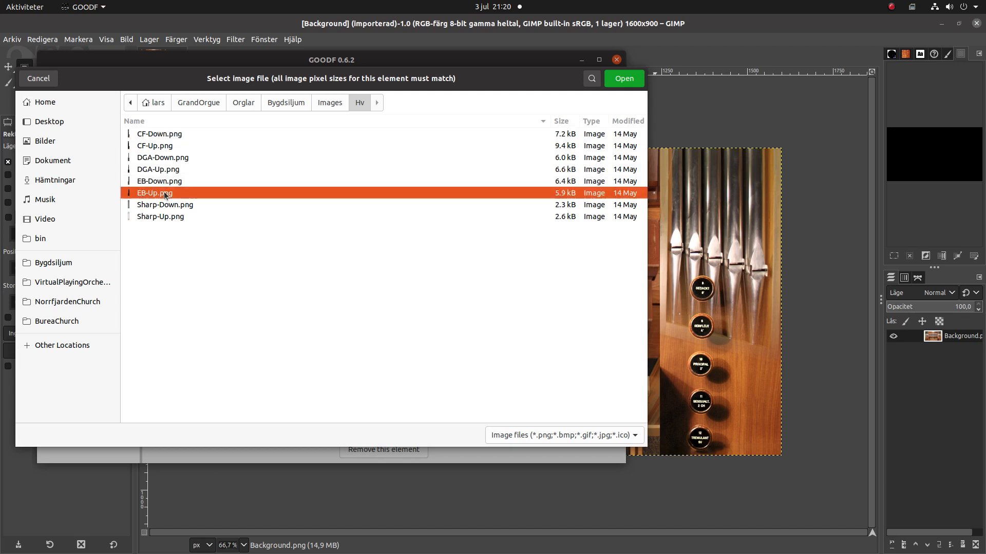
click(606, 82)
Step: Copy the E key's attributes to the B key and check B's image settings
scroll(574, 249, down, 2)
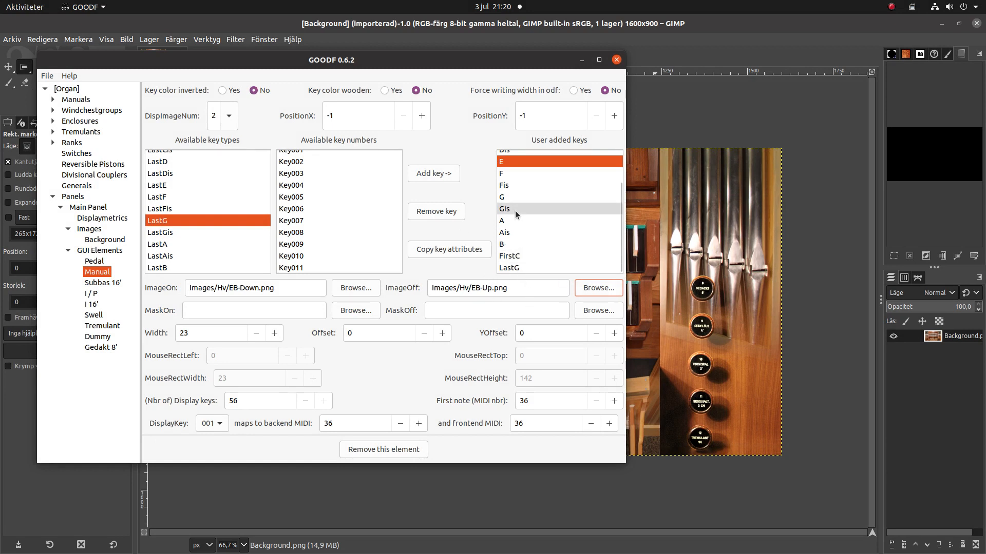
click(423, 251)
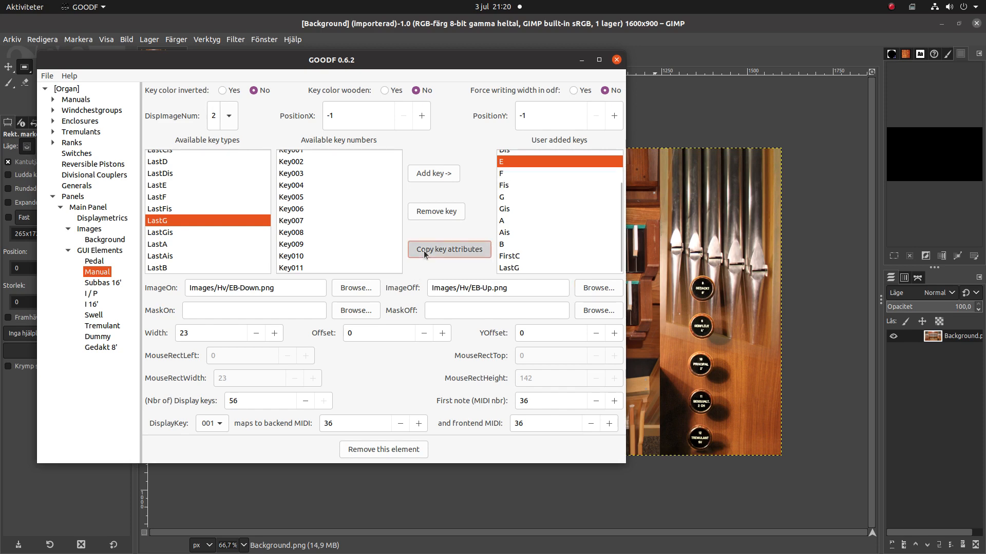
scroll(301, 295, down, 3)
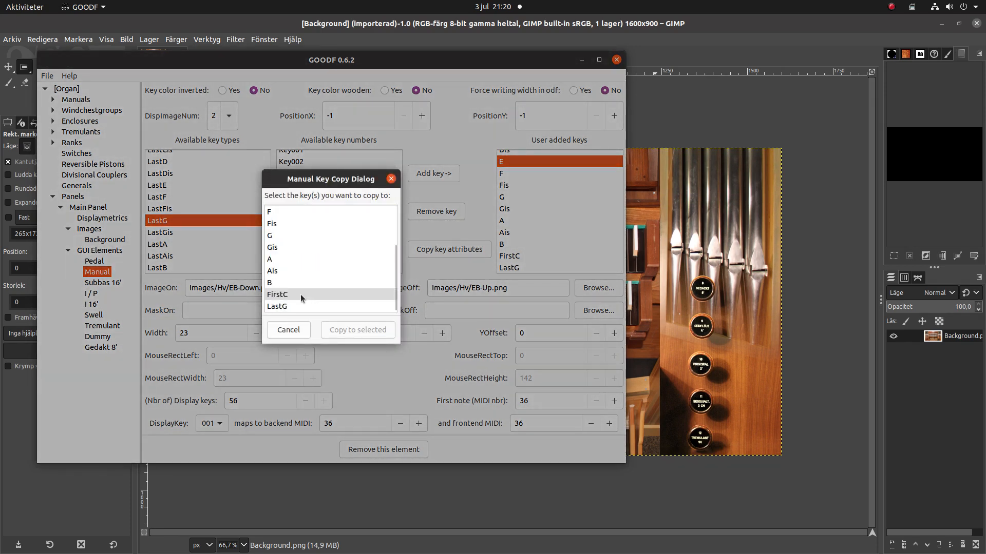
click(296, 283)
click(364, 331)
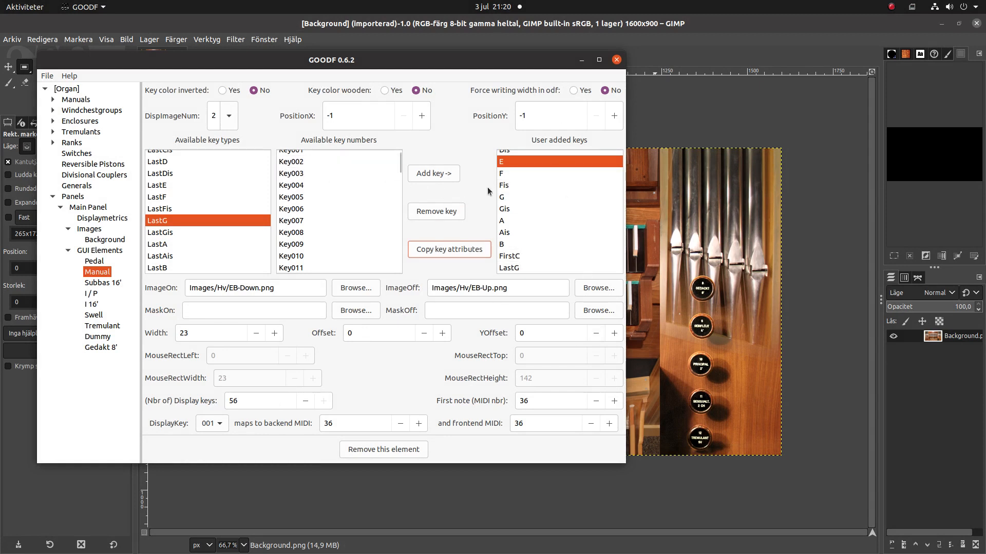
click(505, 243)
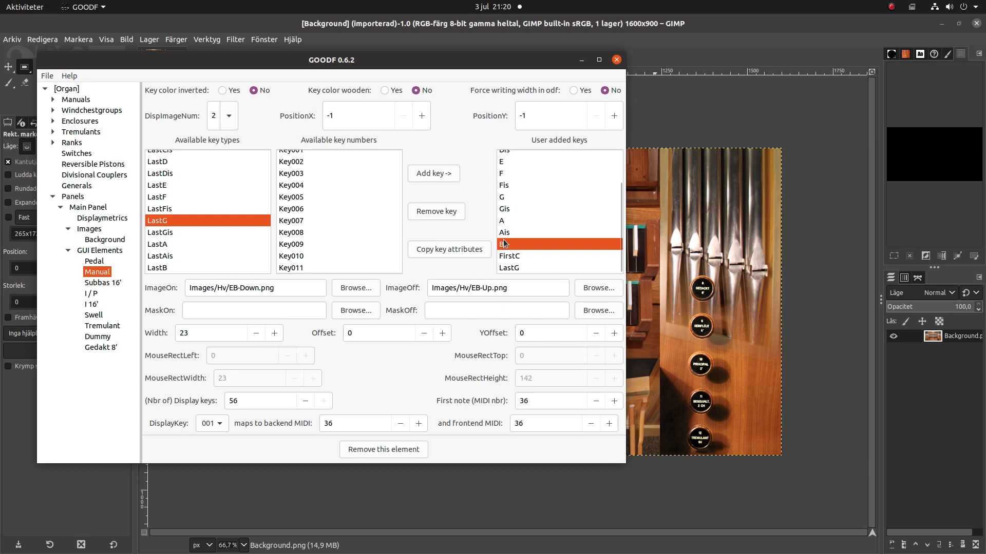
Step: Check the image settings of FirstC and LastG, and copy the C key's attributes to FirstC
click(508, 255)
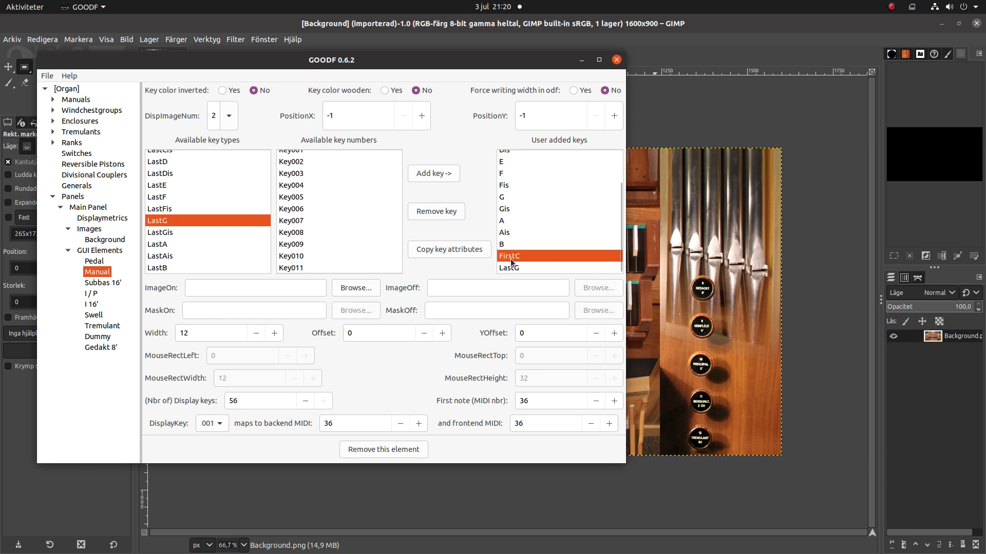
click(512, 267)
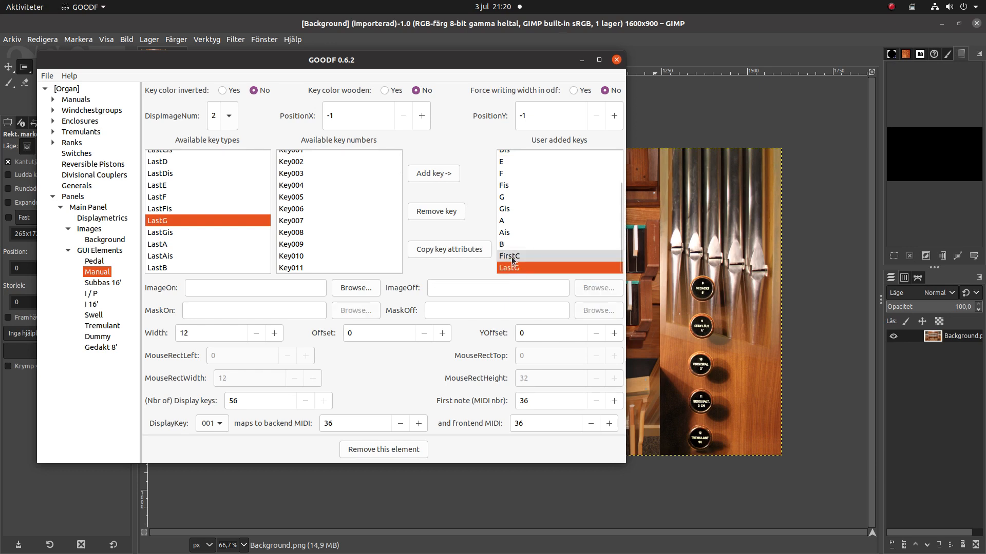
click(511, 256)
scroll(522, 202, up, 2)
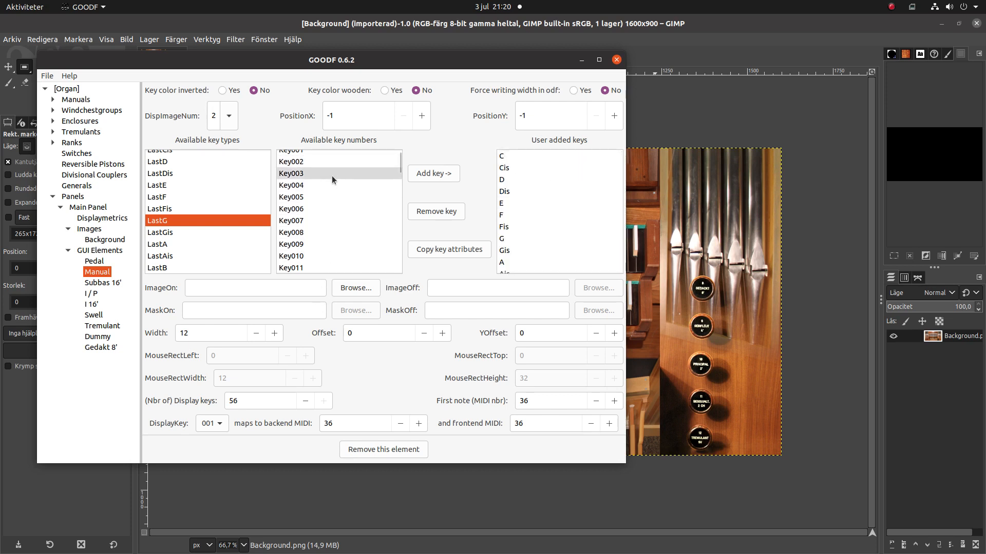
scroll(547, 227, down, 2)
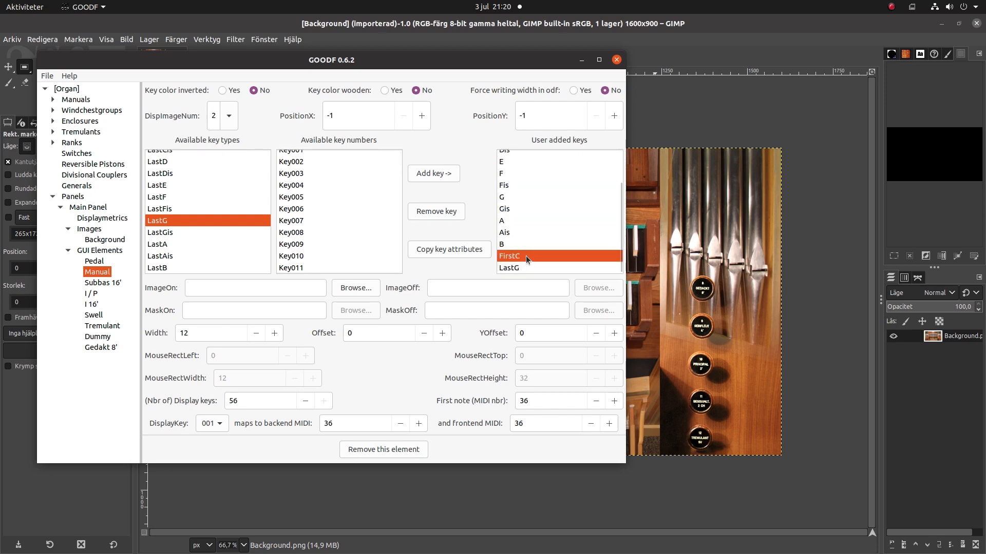
scroll(535, 187, up, 2)
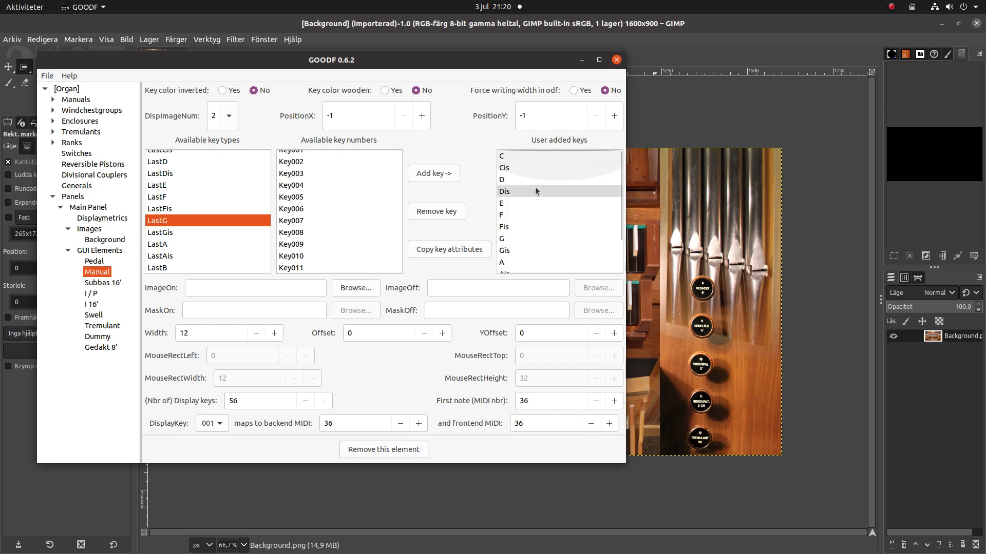
click(524, 156)
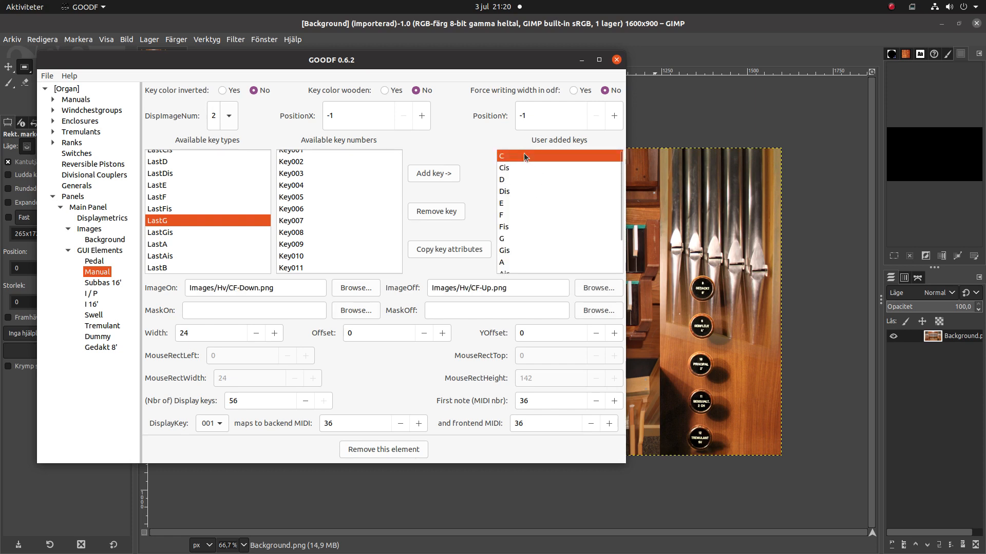
click(459, 251)
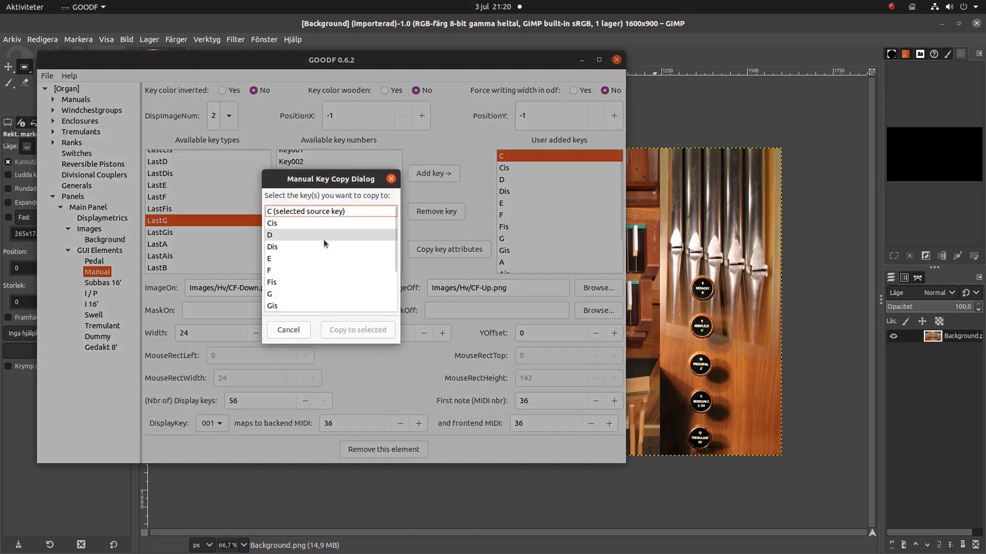
scroll(323, 240, down, 3)
click(291, 295)
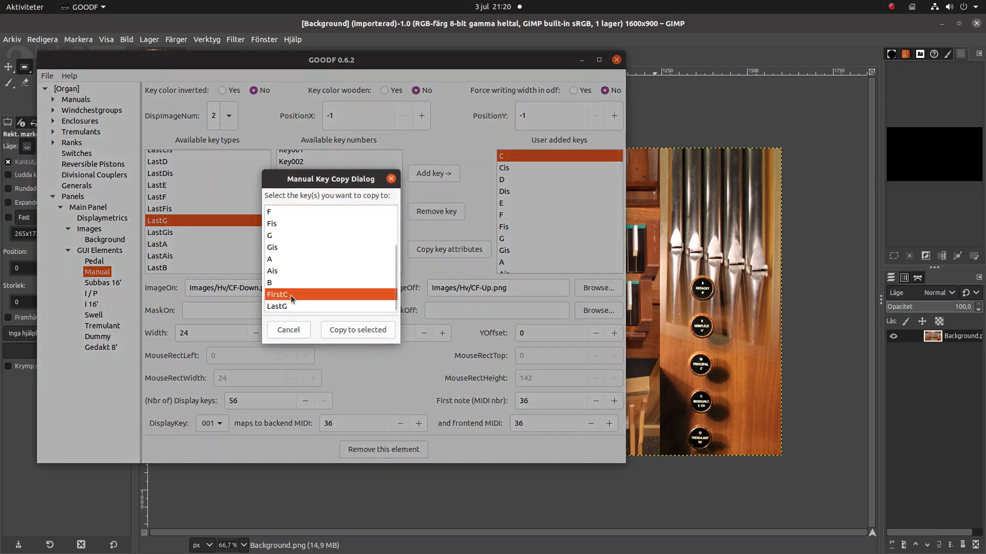
click(344, 330)
scroll(516, 245, down, 2)
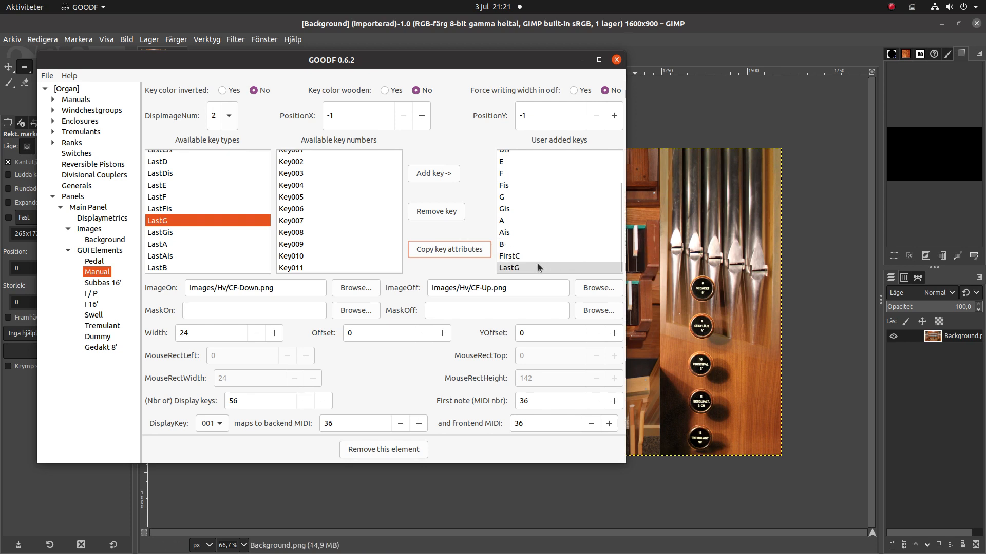
Step: Copy the E key's attributes to the Manual's LastG key
click(532, 160)
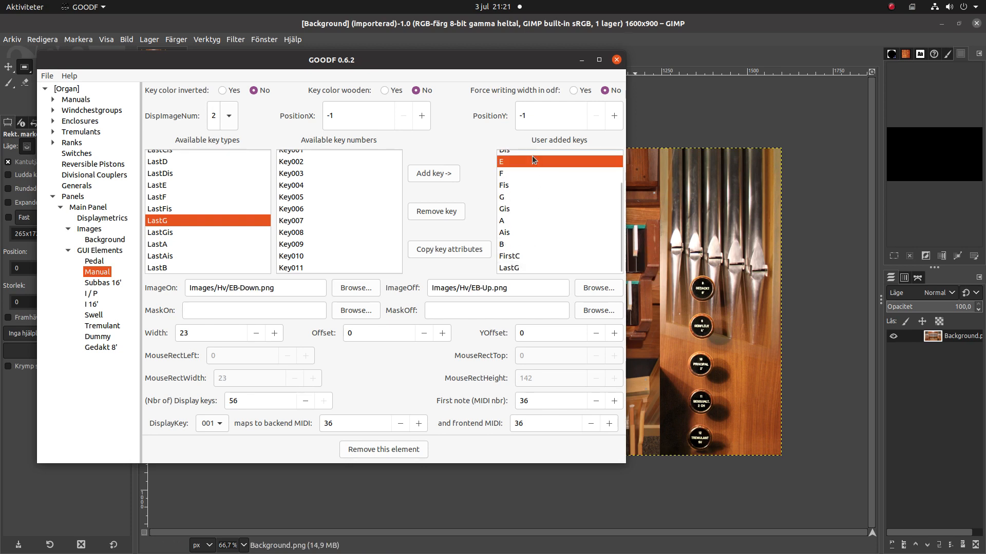
click(437, 248)
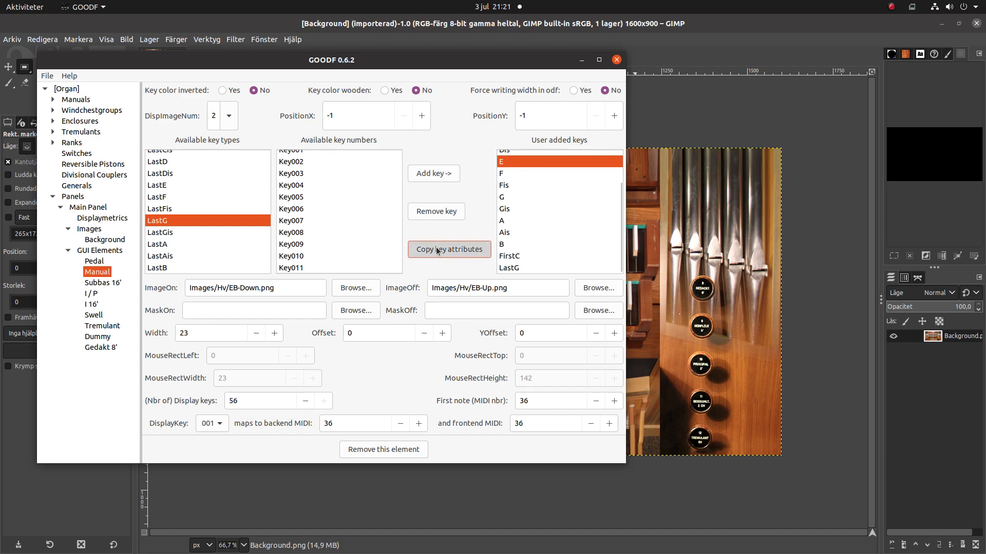
scroll(359, 303, down, 3)
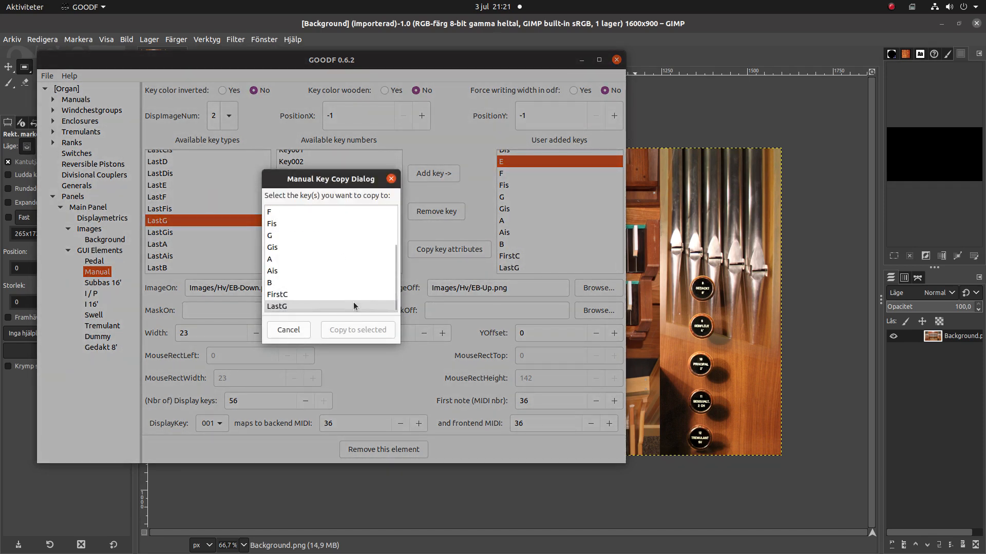
click(353, 306)
click(352, 327)
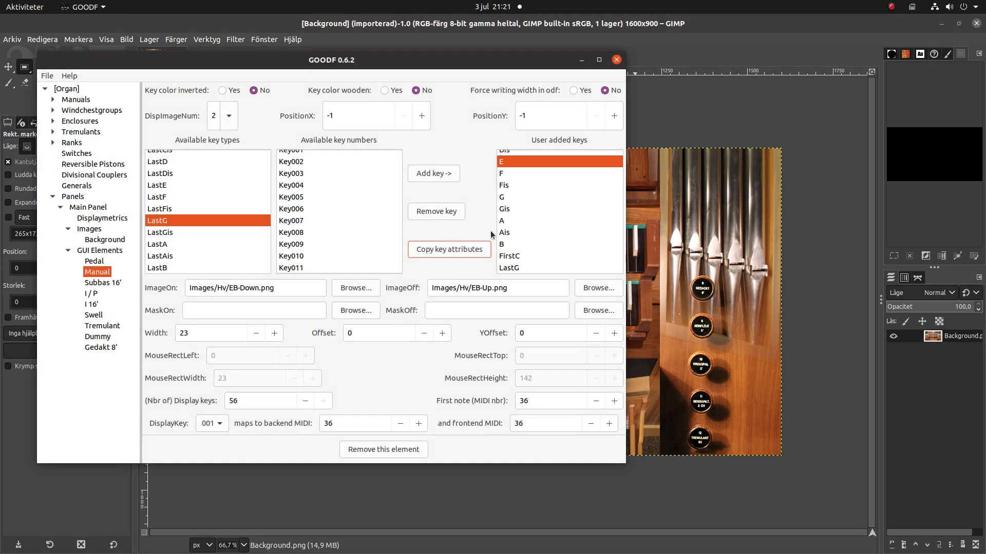
Step: Set the Manual's PositionX and PositionY to 0 and preview the Main Panel layout
click(349, 119)
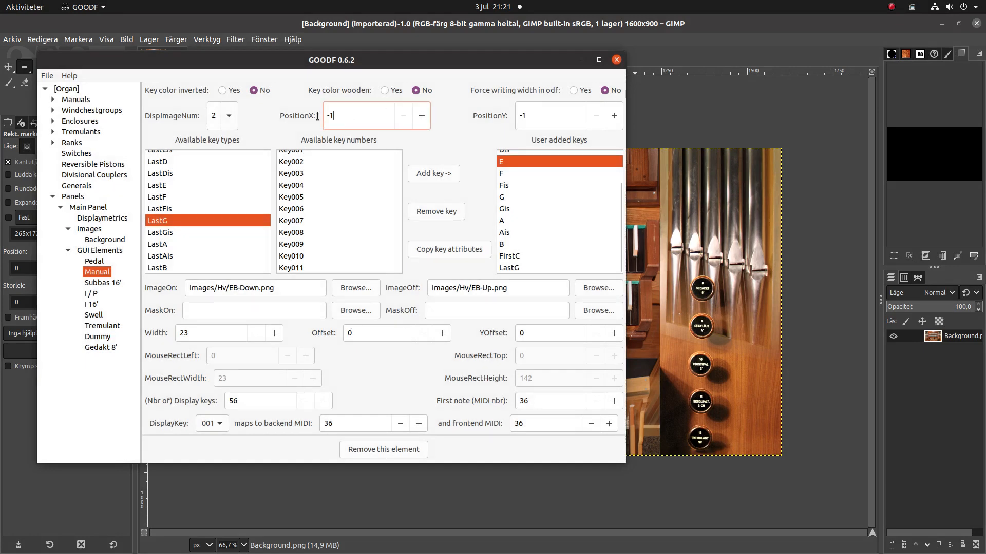
text(0)
click(543, 114)
drag(543, 114, 505, 118)
text(0)
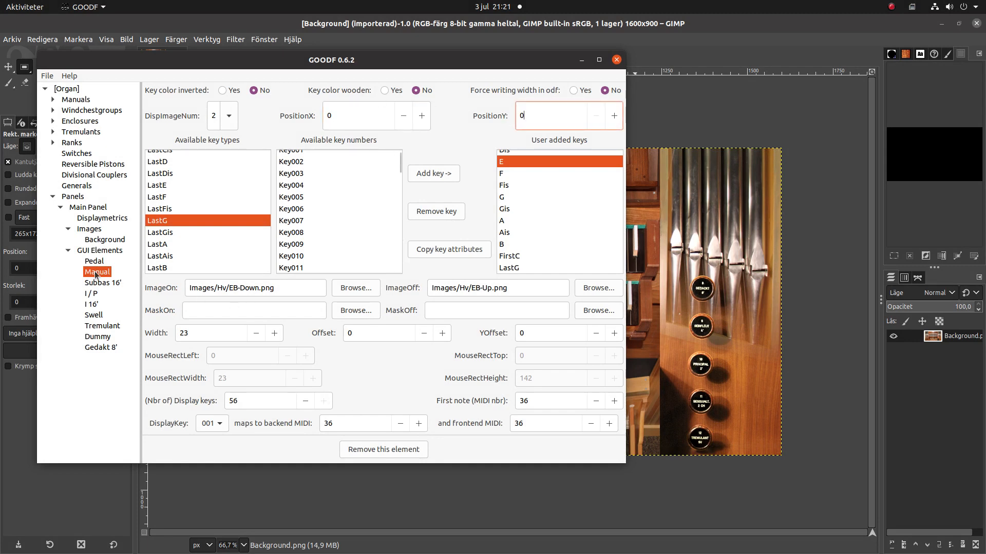
click(88, 208)
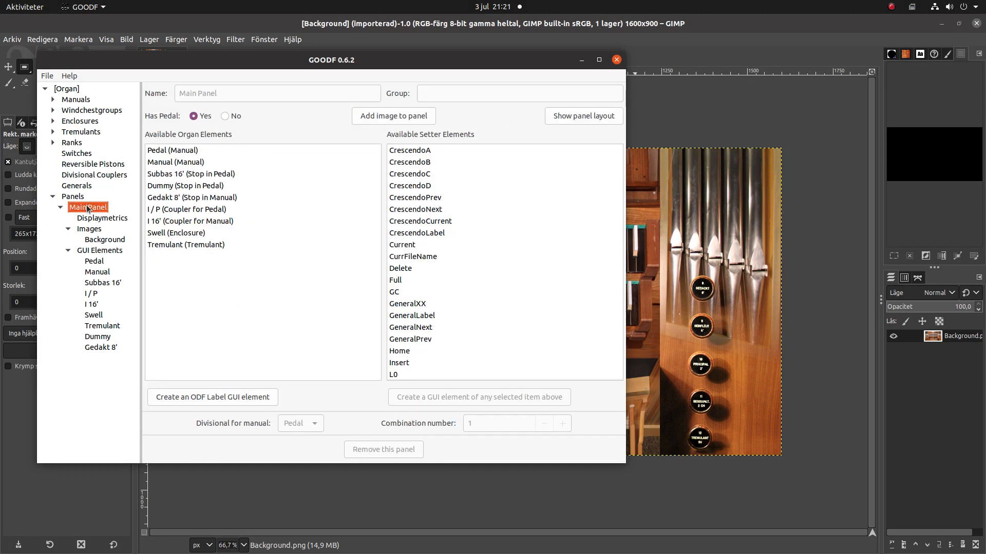
click(598, 118)
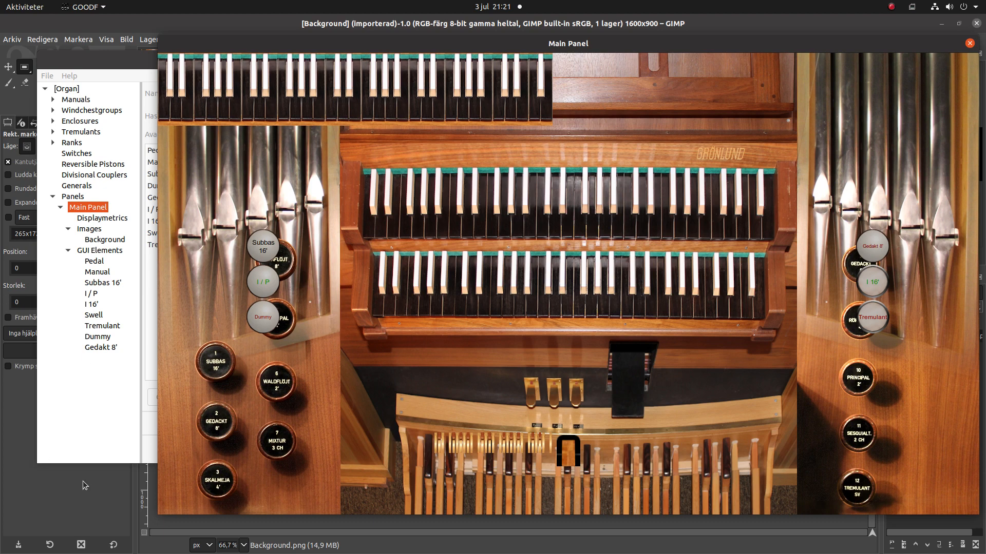
Step: Switch to GIMP, show Background.png at 100 % and read the coordinates of the lower keyboard's upper-left corner
mouse_move(1, 428)
click(18, 451)
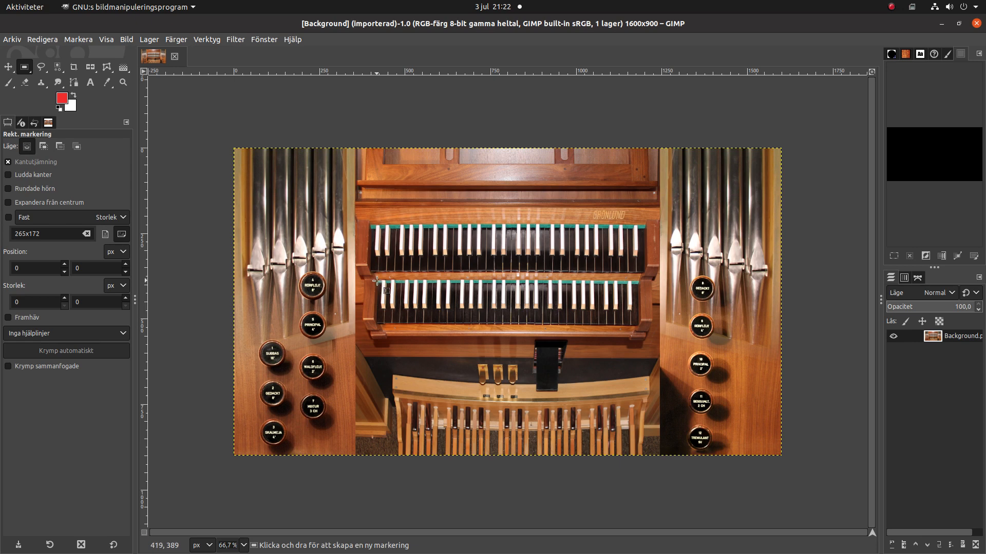
click(244, 546)
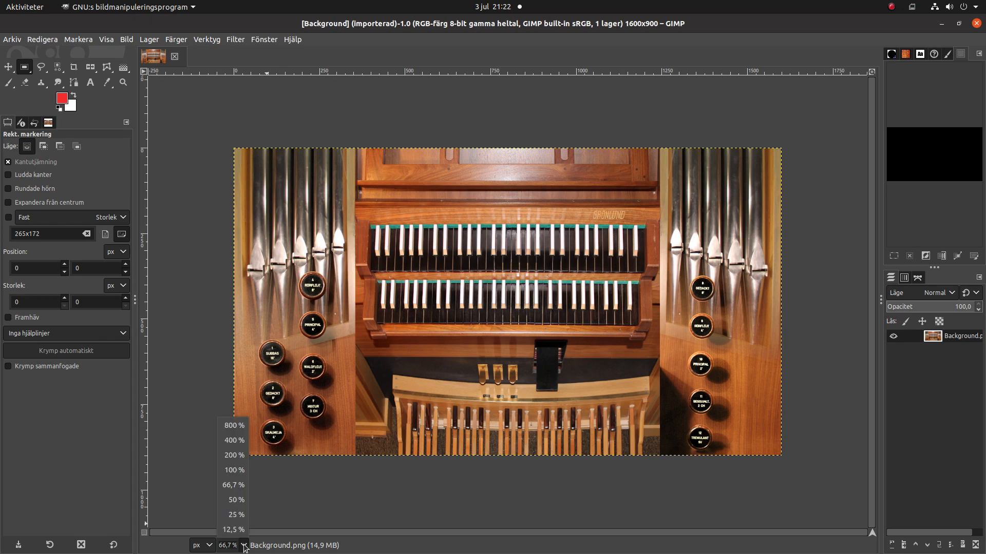
click(232, 470)
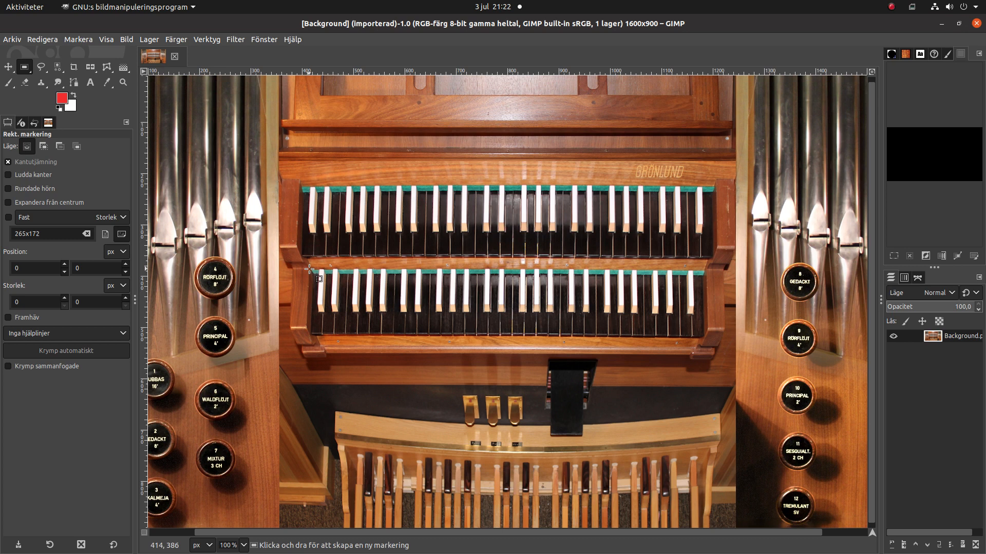
Step: Return to GOODF, set the Manual's PositionX to 414 and PositionY to 386, and preview the Main Panel layout
mouse_move(2, 410)
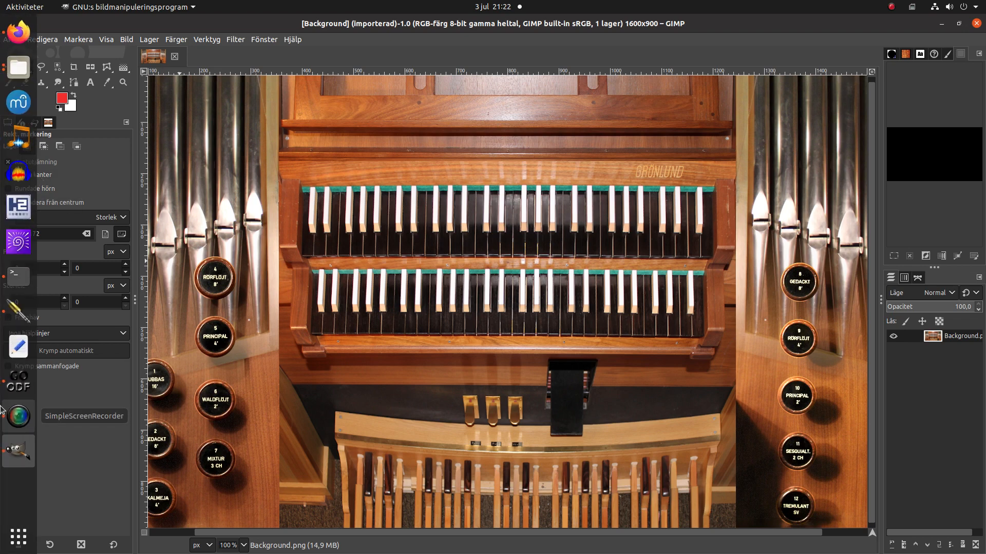
click(19, 382)
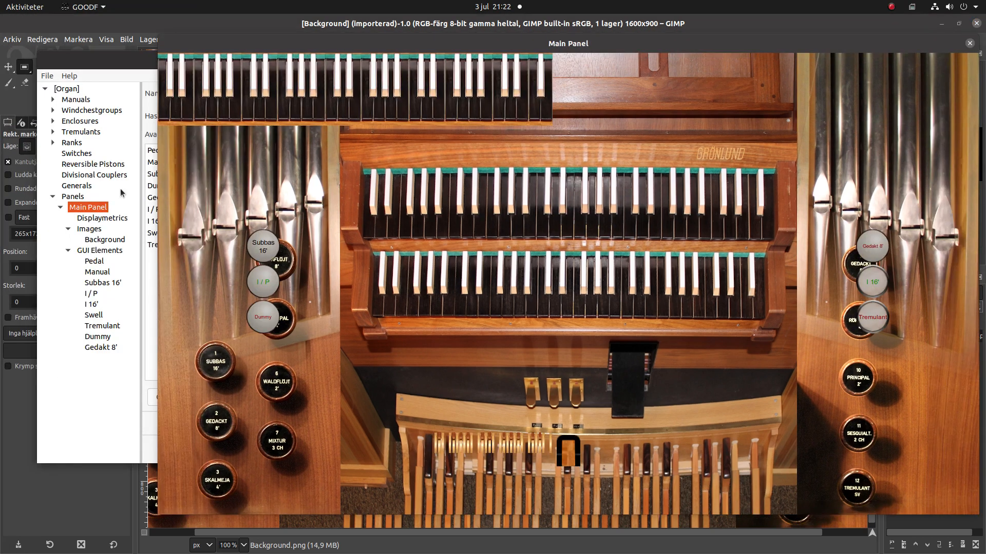
click(969, 43)
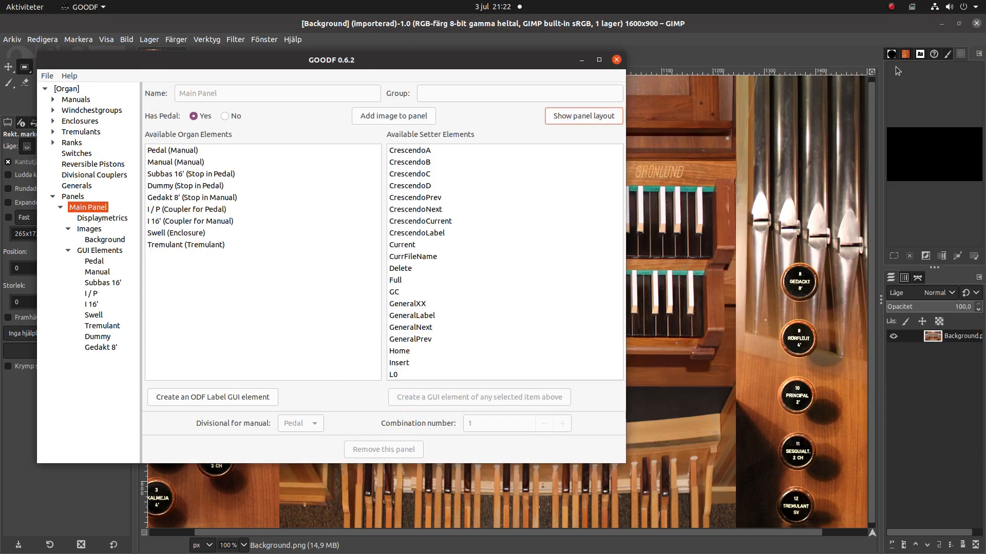
click(99, 272)
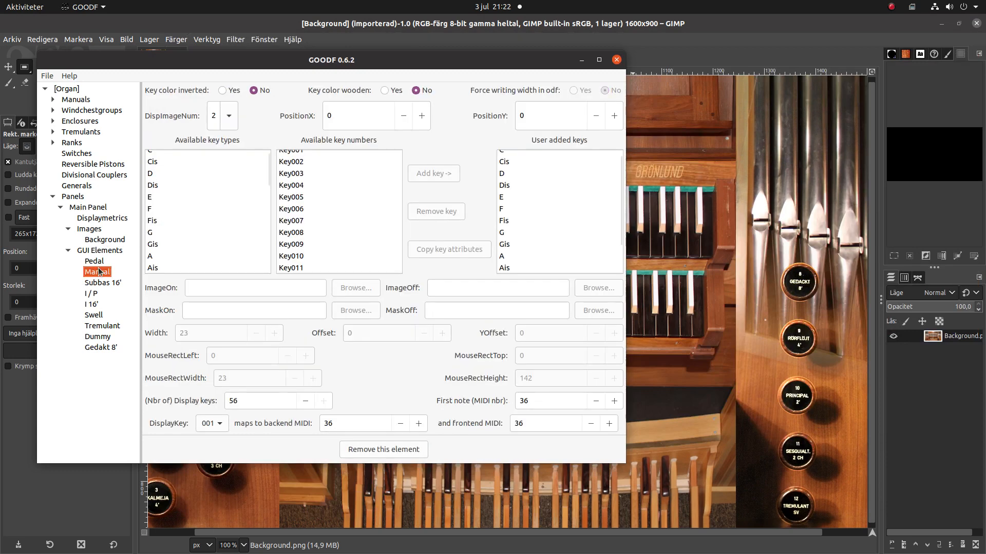
drag(368, 114, 242, 108)
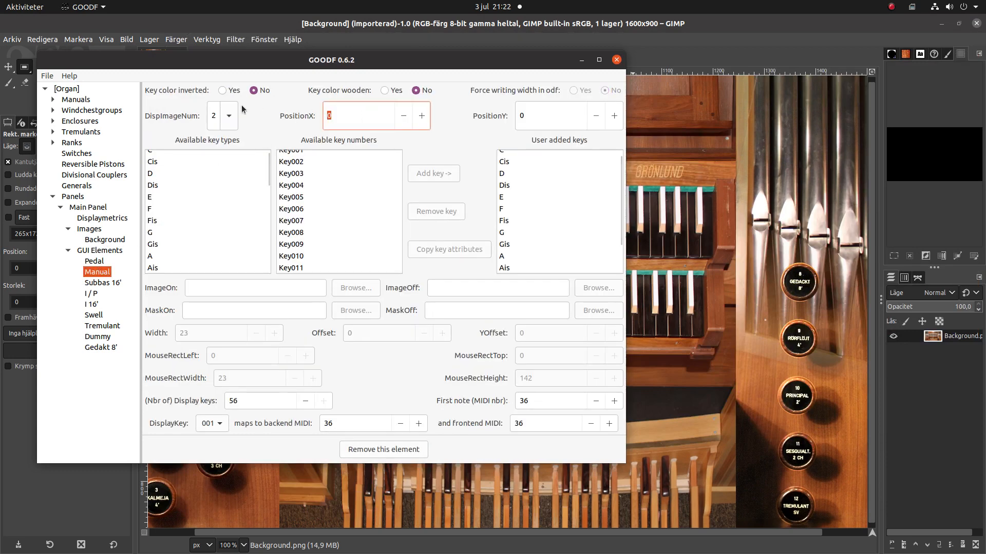
text(414)
key(Tab)
text(3)
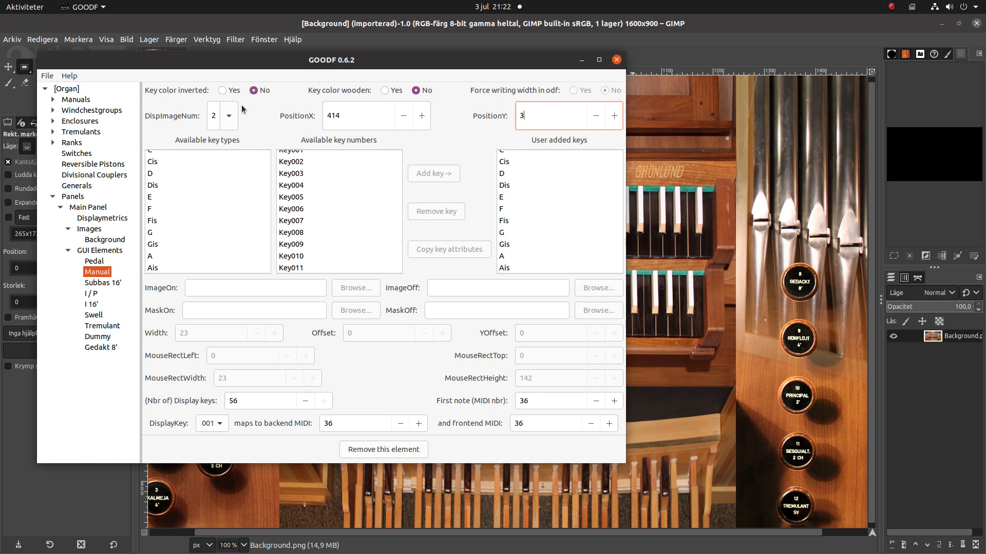
text(86)
key(Tab)
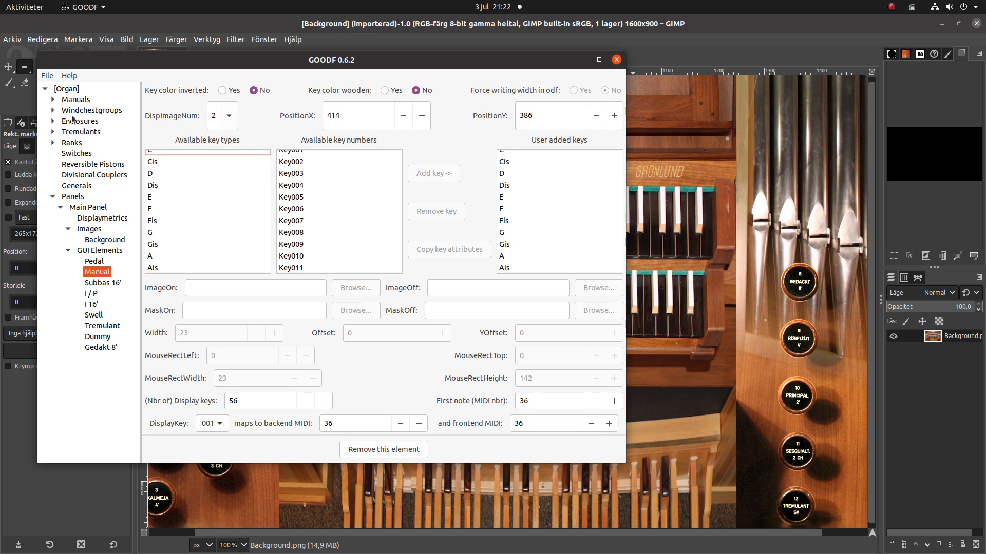
click(89, 207)
click(576, 118)
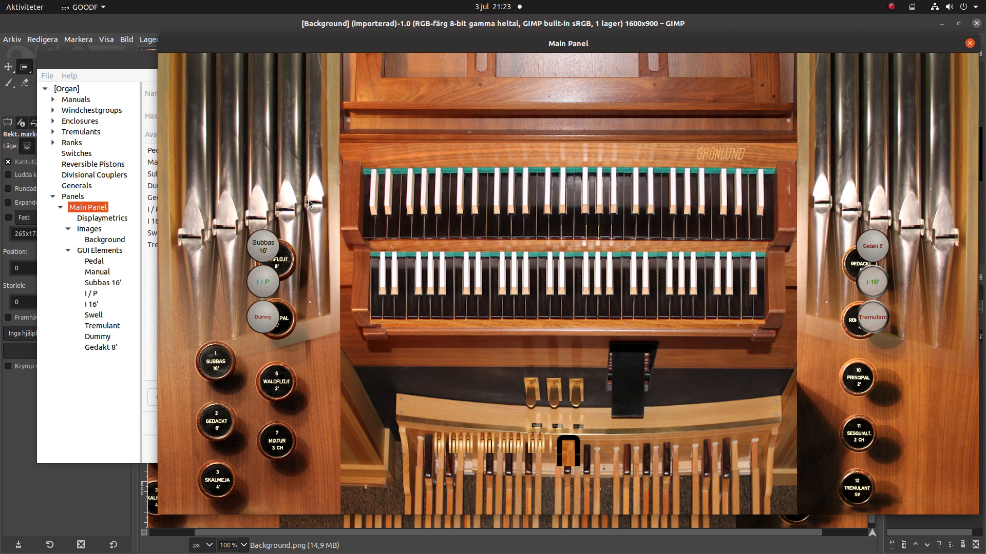
Step: Assign PedS16On.png as ImageOn and PedS16Off.png as ImageOff from the Images/Stops folder to the Subbas 16' element
click(102, 288)
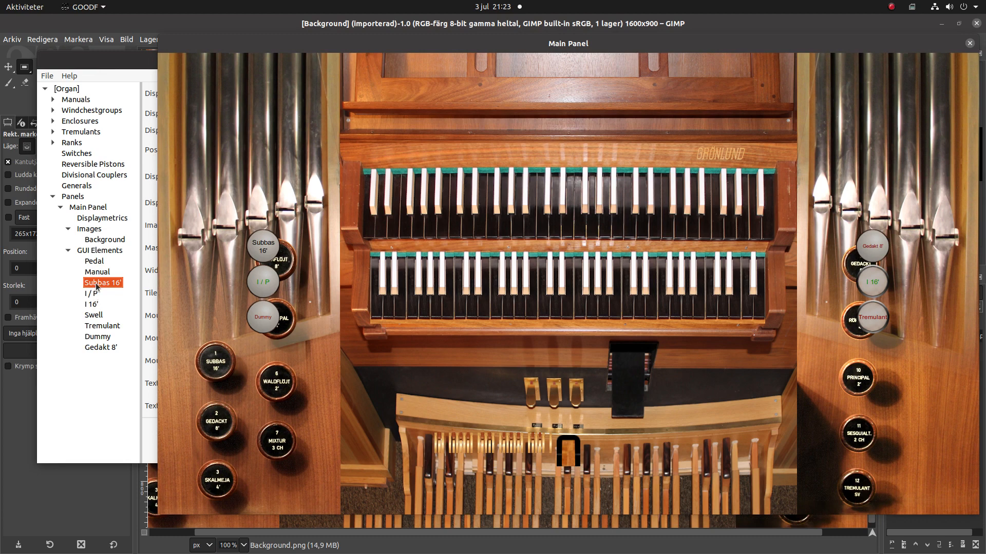
click(969, 45)
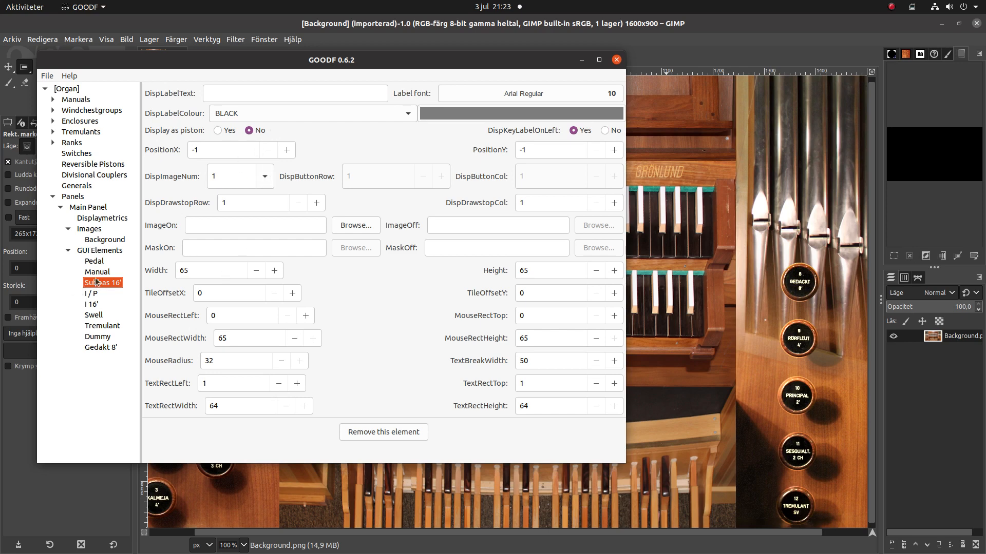
click(356, 226)
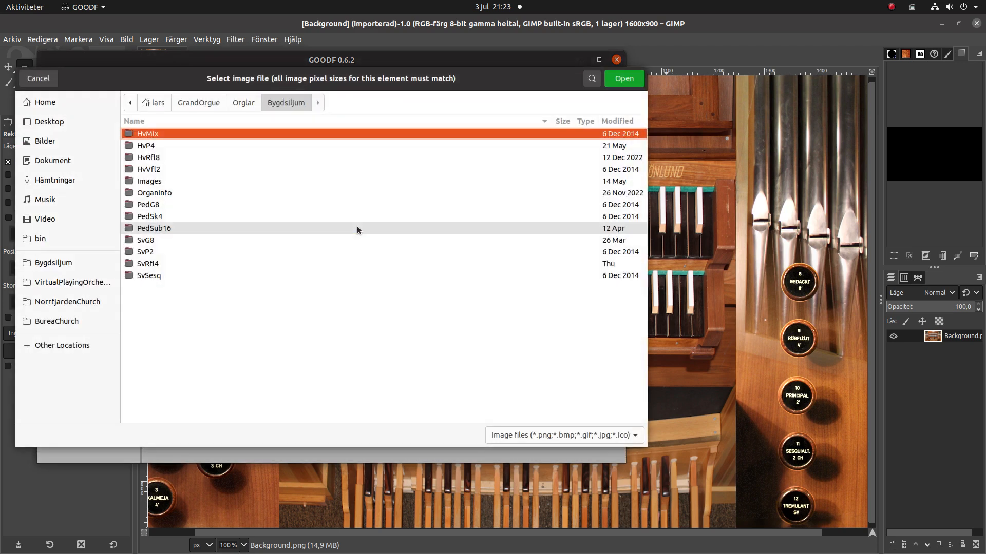
double_click(197, 181)
double_click(180, 191)
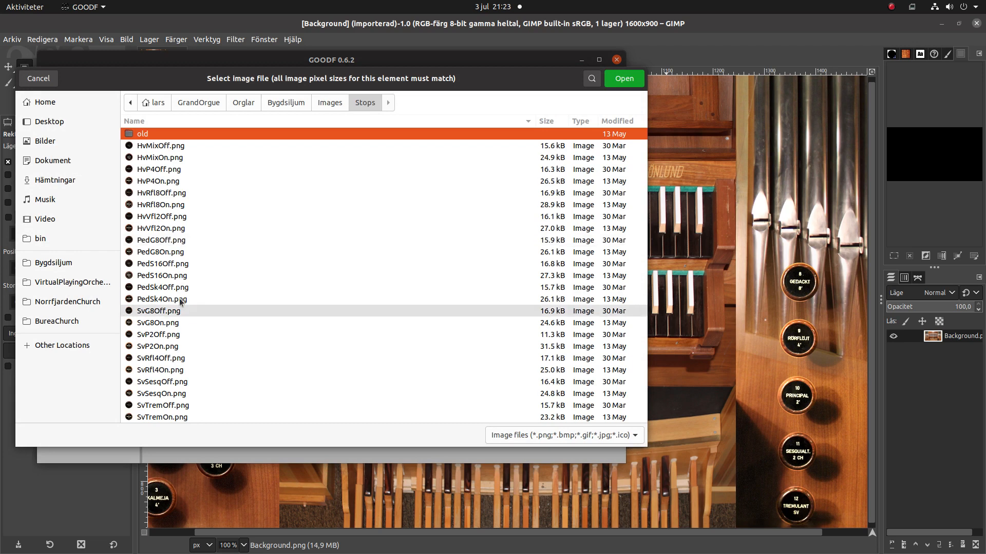
click(160, 275)
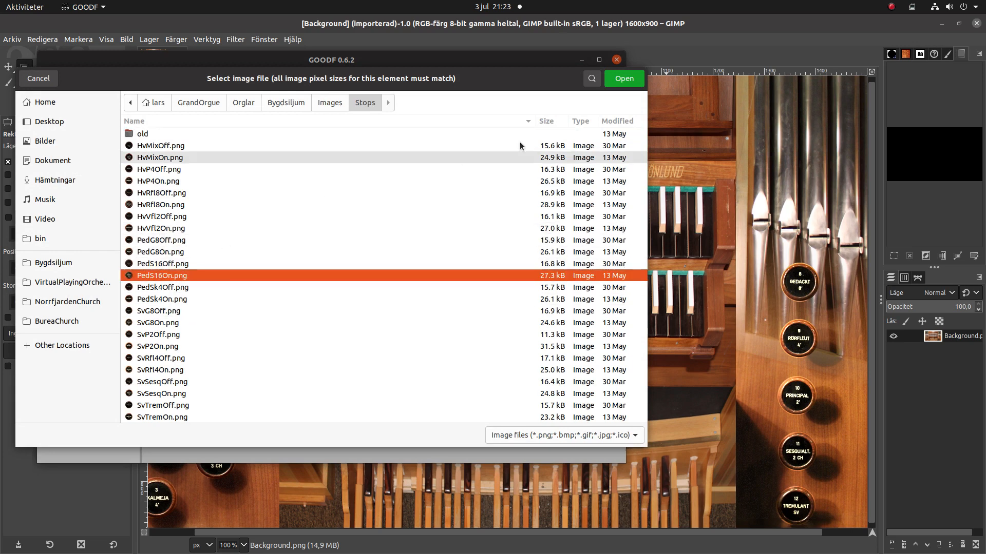
click(623, 81)
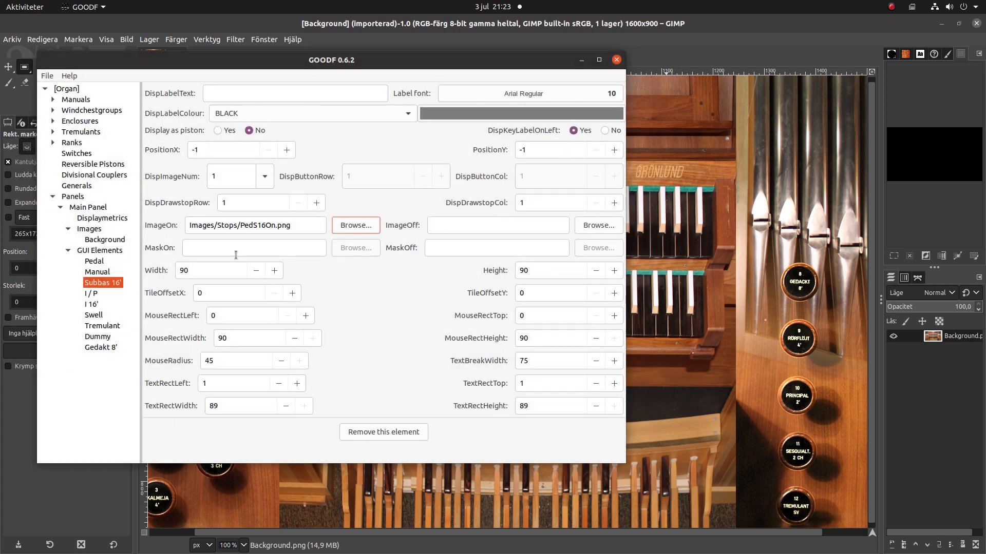
click(601, 226)
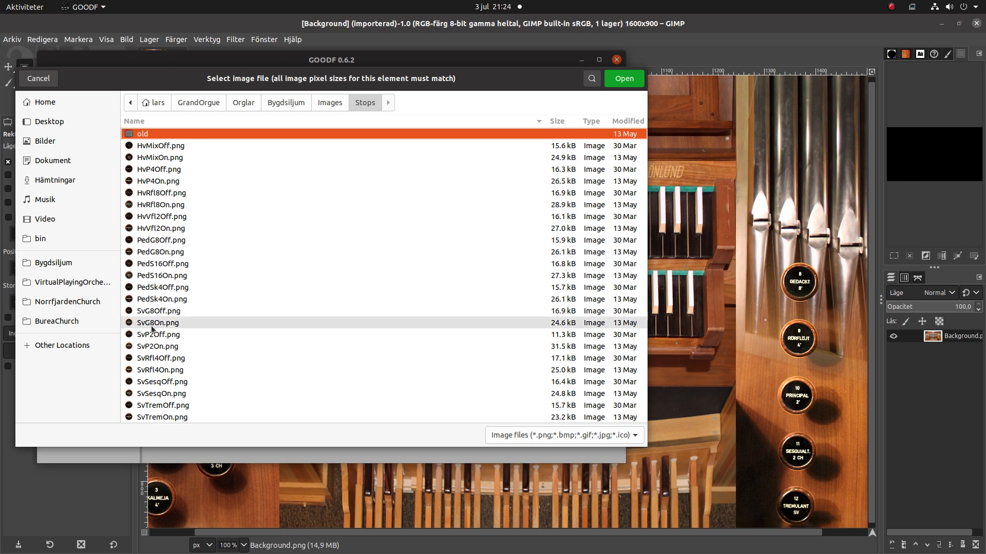
click(161, 265)
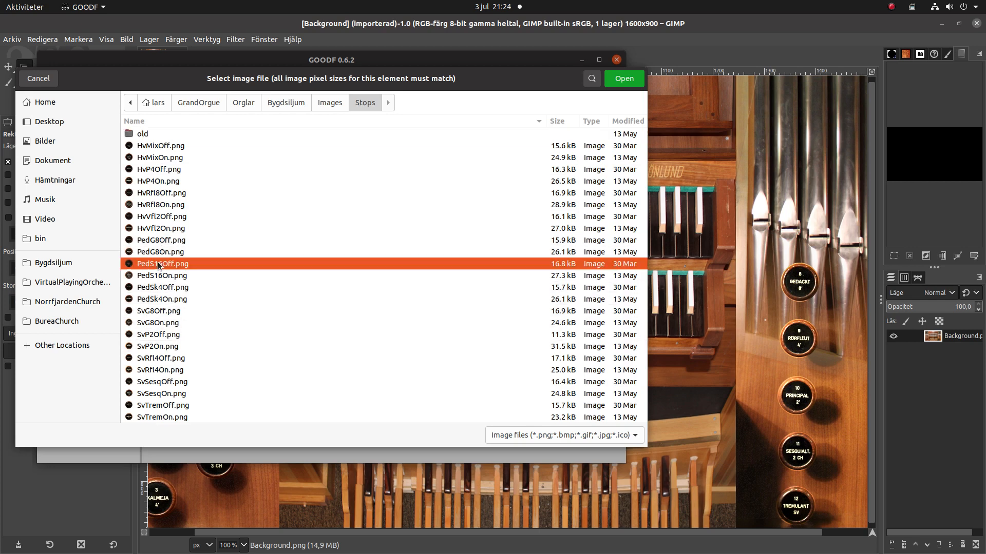
click(624, 81)
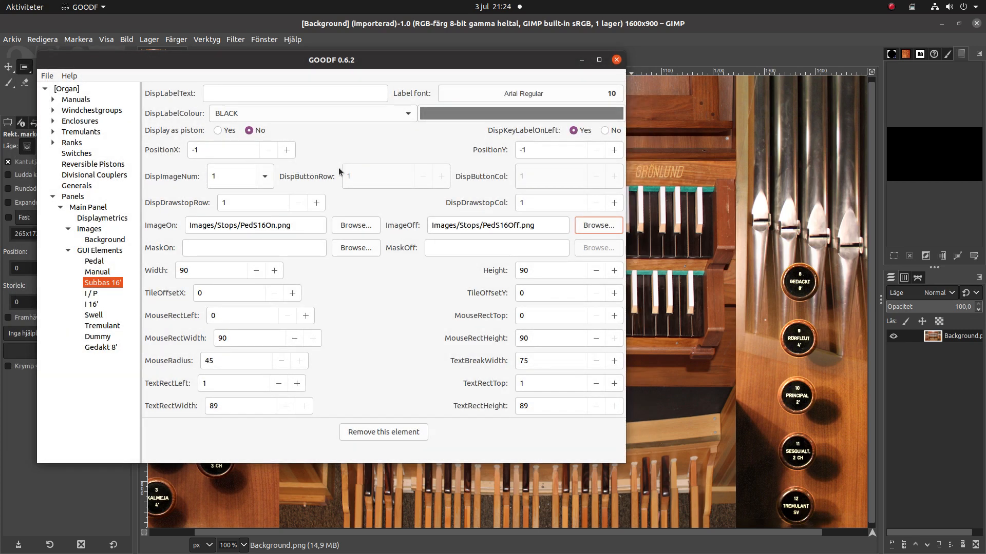
Step: Set the Subbas 16' element's PositionX and PositionY to 0 and its TextBreakWidth to 0
triple_click(208, 151)
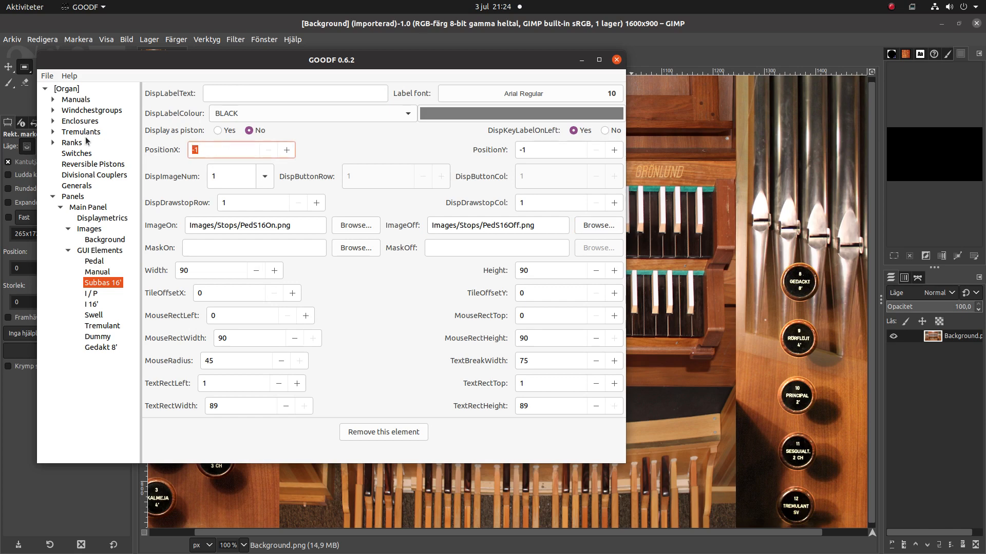
text(0)
triple_click(525, 151)
text(0)
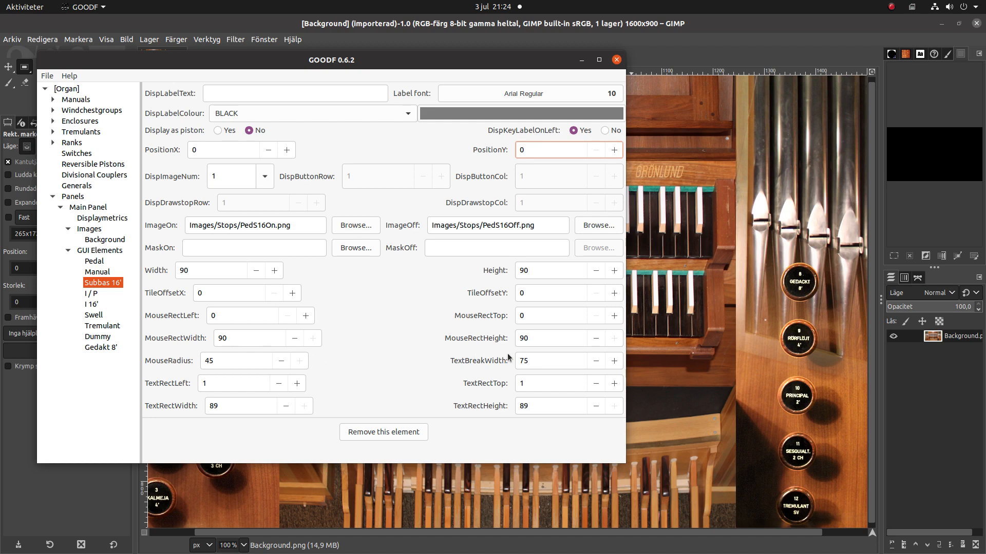
click(539, 362)
double_click(539, 362)
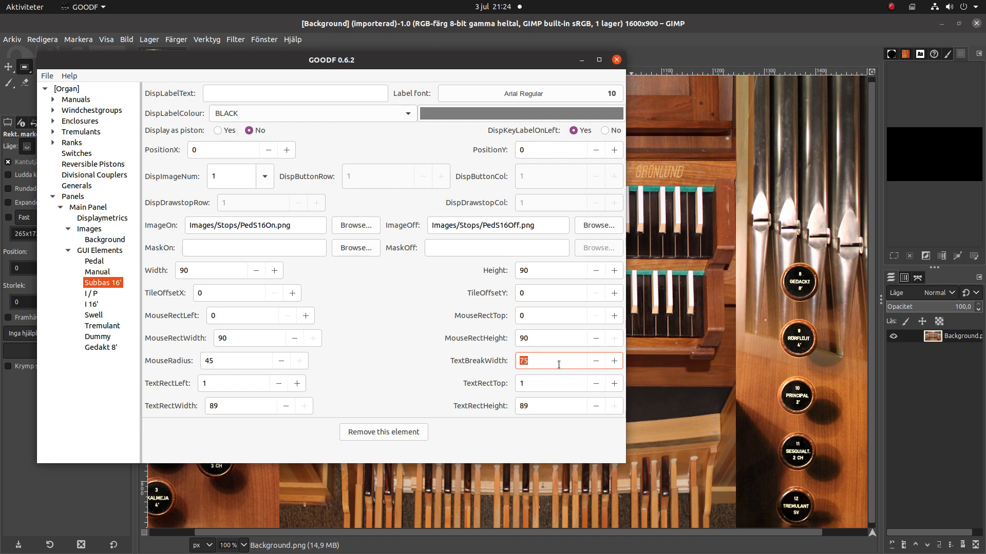
text(0)
key(Tab)
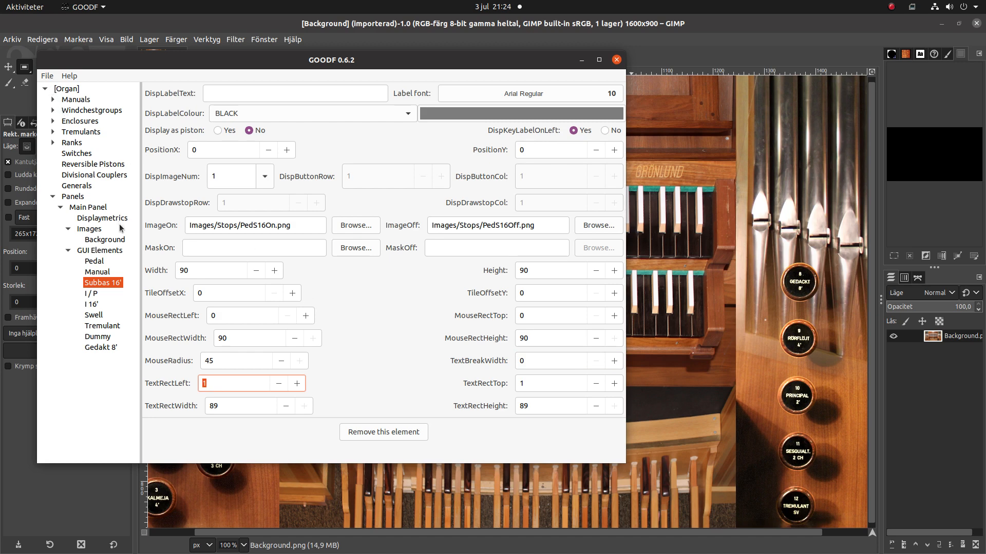
Step: Preview the Main Panel layout to check the Subbas 16' stop image, moving the GOODF window slightly aside
click(88, 208)
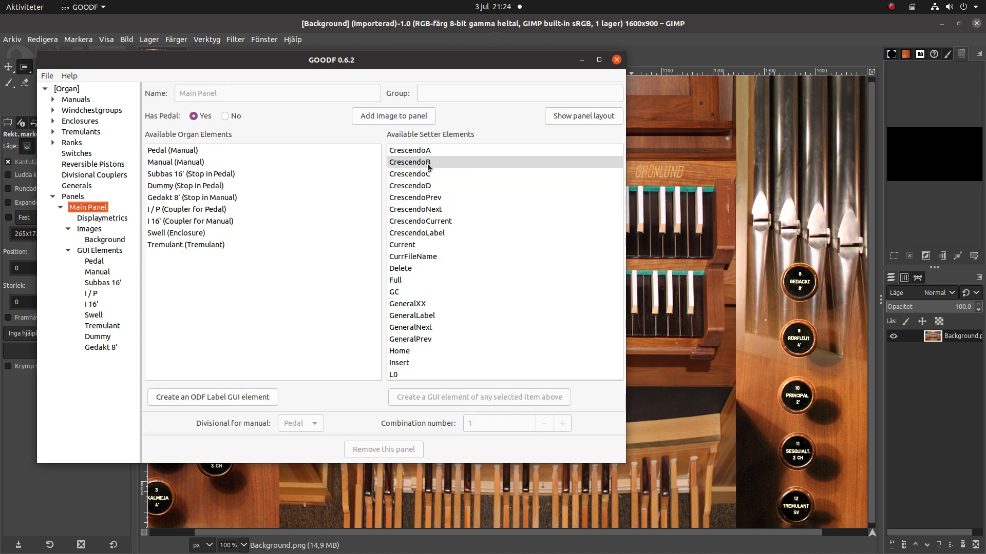
click(584, 116)
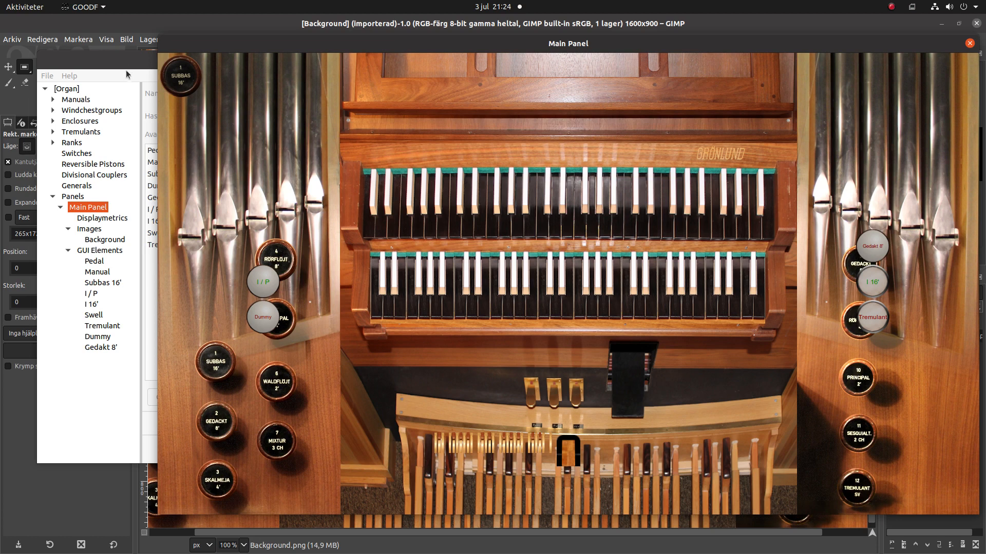
drag(128, 68, 114, 98)
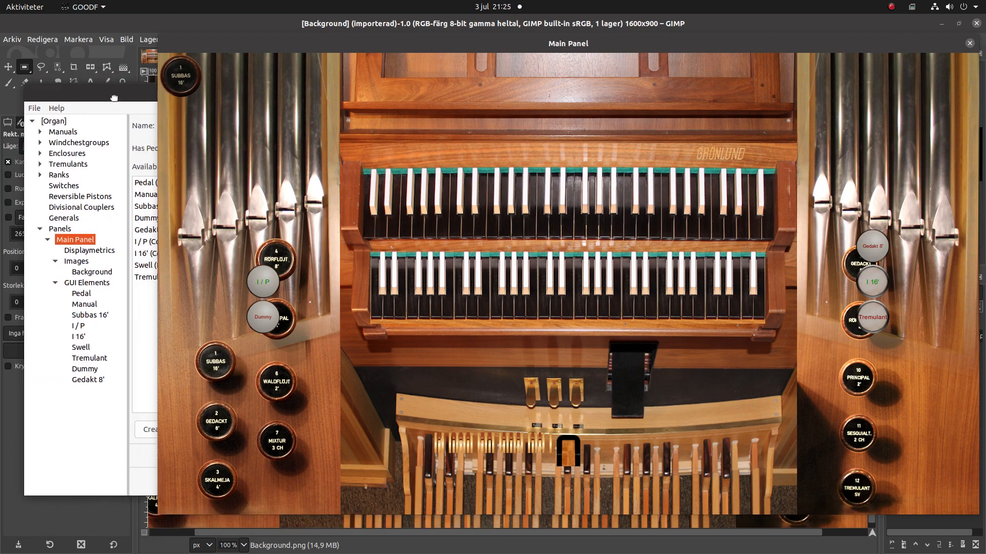
Step: Show the Subbas 16' element's properties beside the Main Panel preview and nudge its PositionX up to 6
click(90, 315)
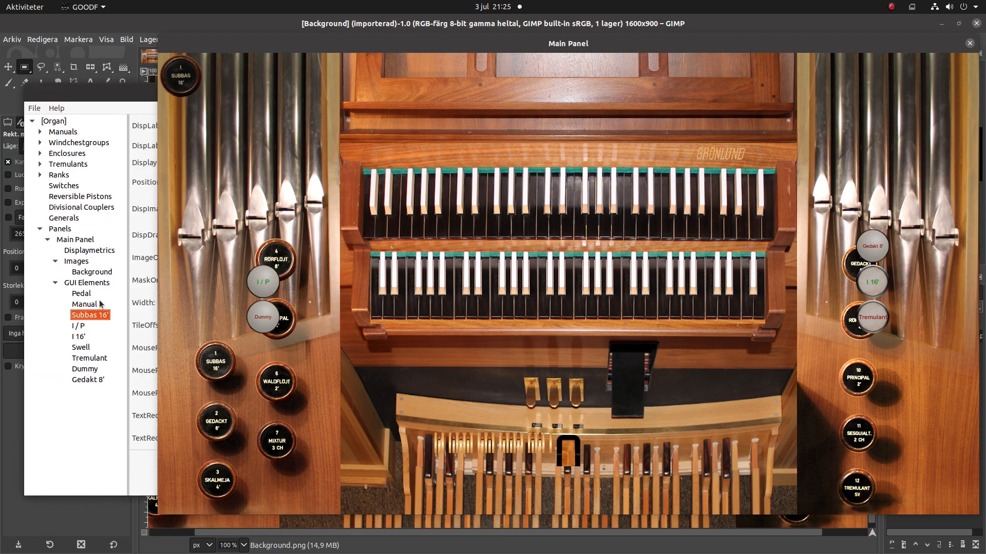
drag(337, 51, 460, 41)
drag(205, 96, 180, 98)
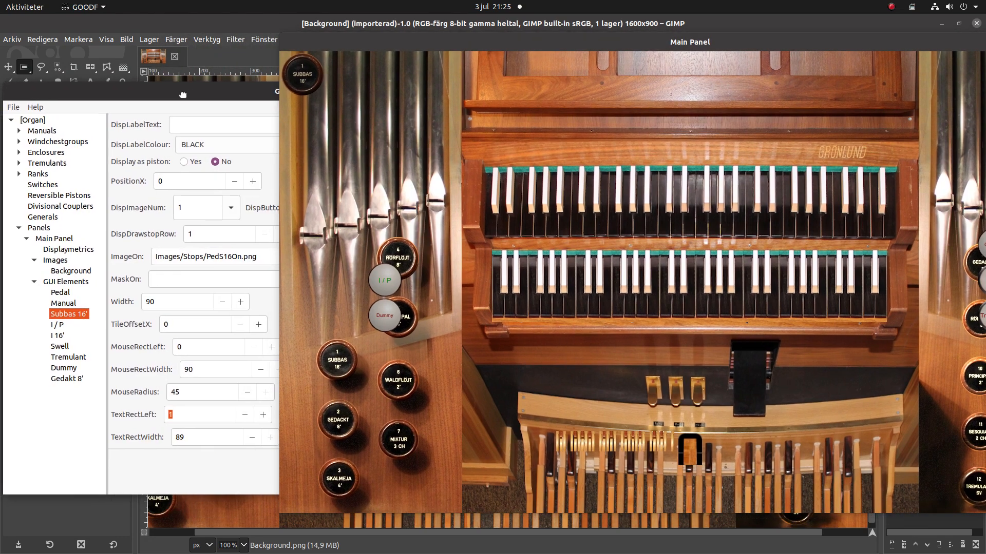
click(250, 184)
click(250, 184)
click(250, 184)
click(250, 184)
click(250, 184)
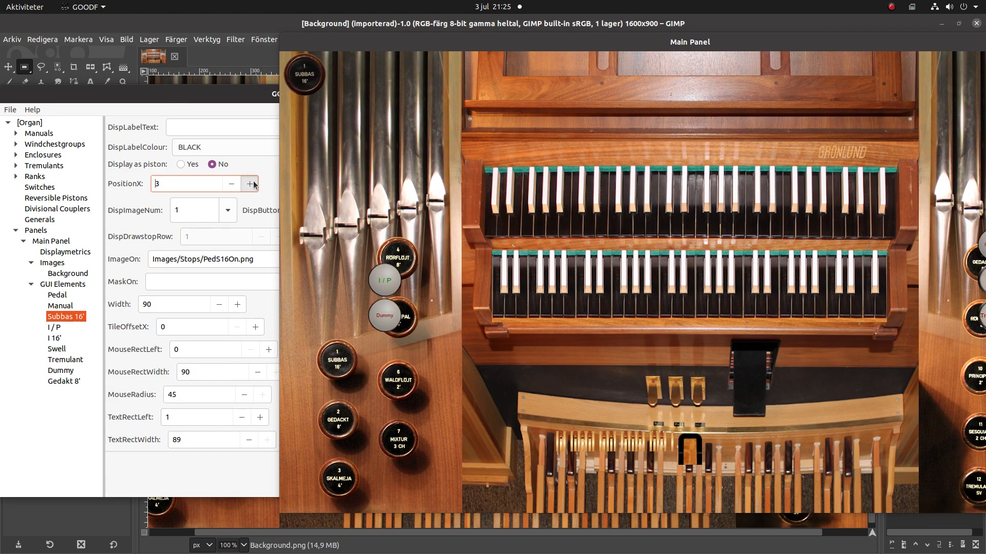
click(250, 184)
Step: Try PositionX values of 40 and 75 for the Subbas 16' element to approach its drawn stop knob
drag(179, 183, 117, 181)
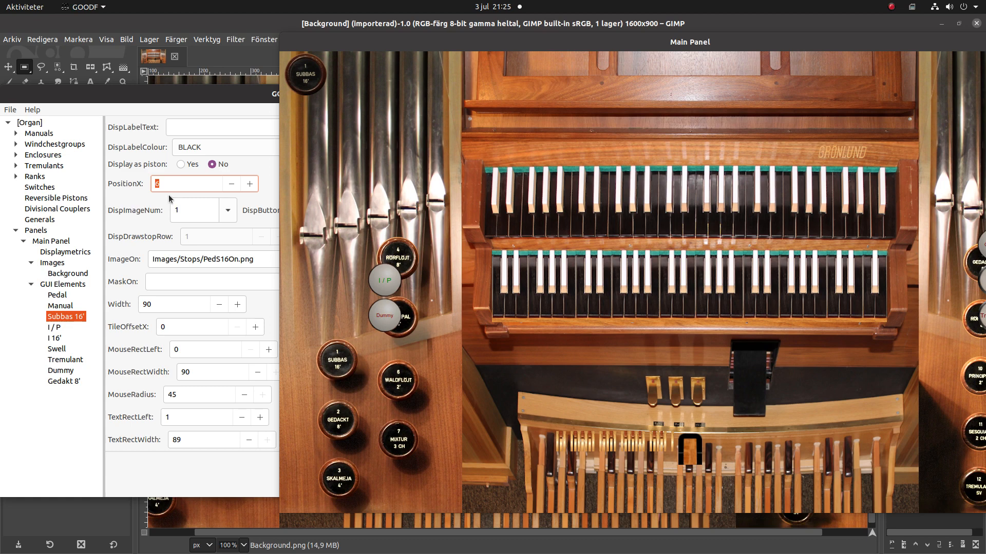
text(40)
key(Tab)
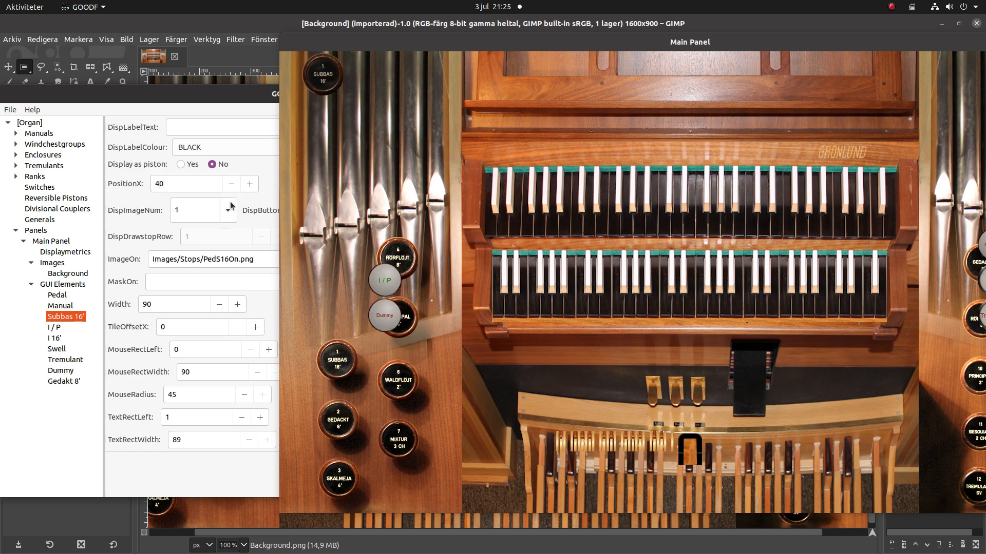
double_click(193, 180)
text(75)
key(Tab)
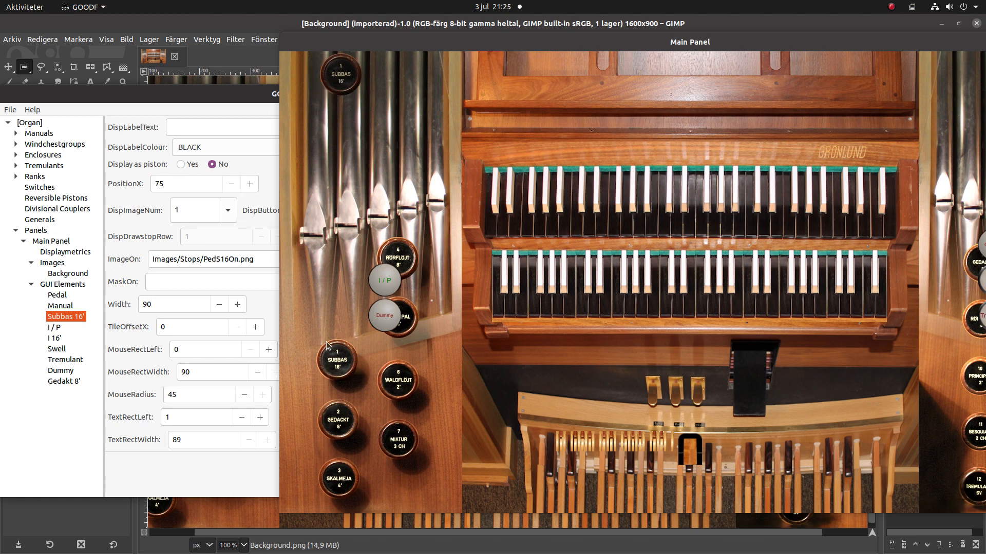
Step: Set the Subbas 16' element's PositionY to 500 and increase it to 550 to reach the stop knob in the background
drag(215, 96, 31, 129)
drag(204, 133, 158, 138)
click(265, 222)
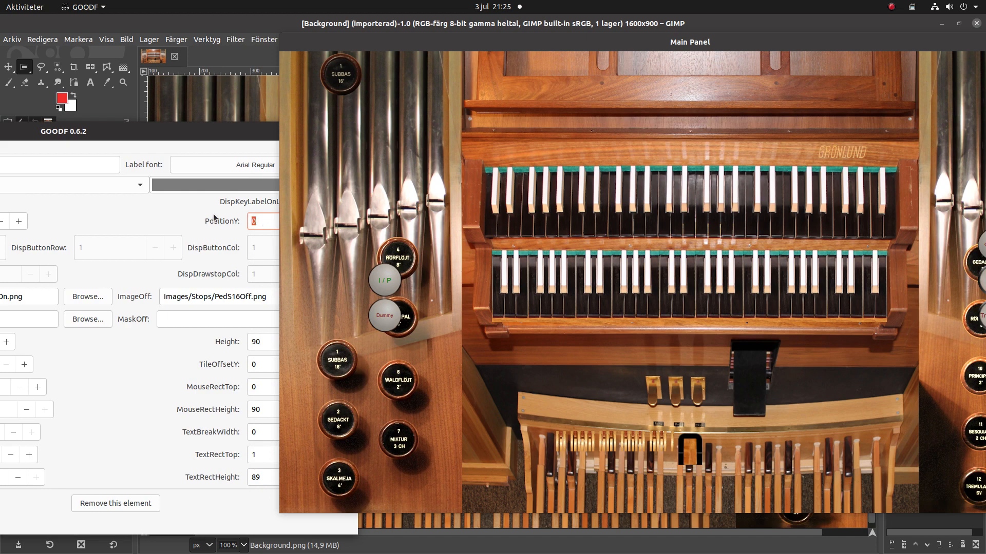
text(500)
key(Return)
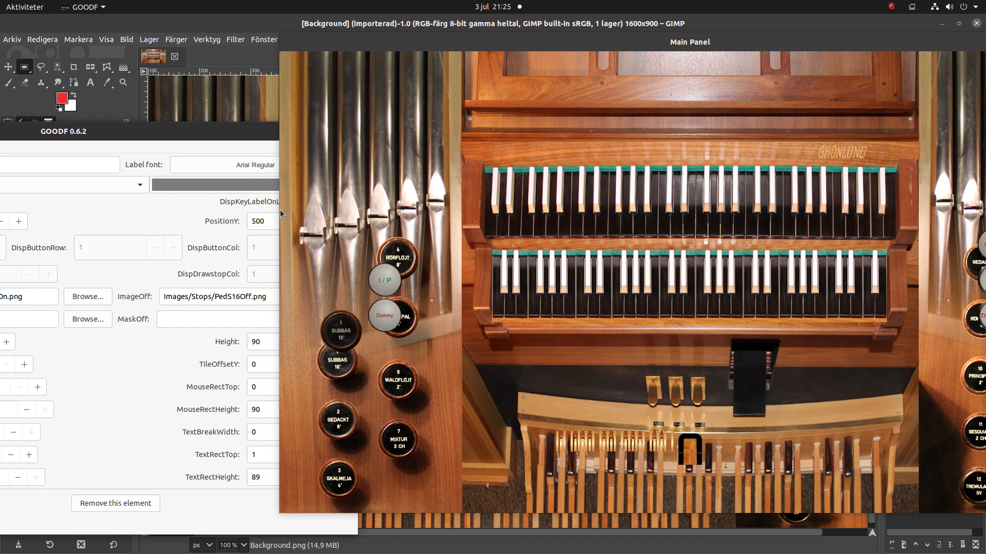
click(258, 222)
key(Tab)
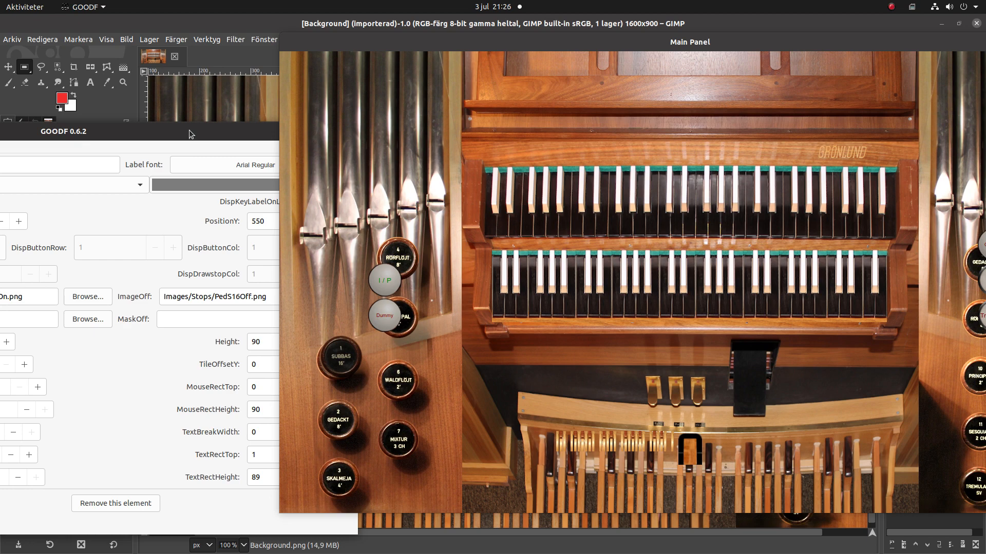
Step: Reduce the Subbas 16' element's PositionX to 71 and further to 68 to align it horizontally with the background knob
drag(191, 134, 351, 103)
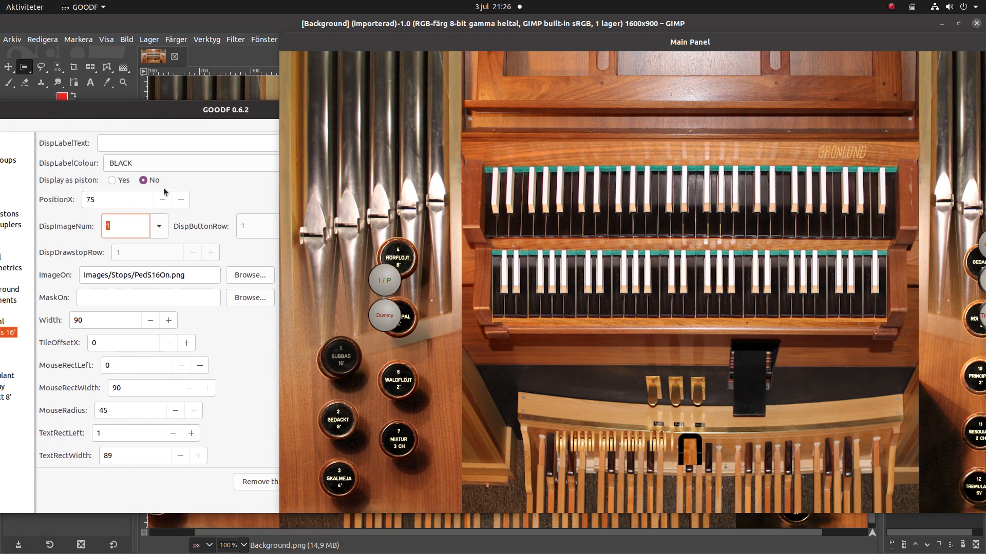
drag(90, 200, 97, 200)
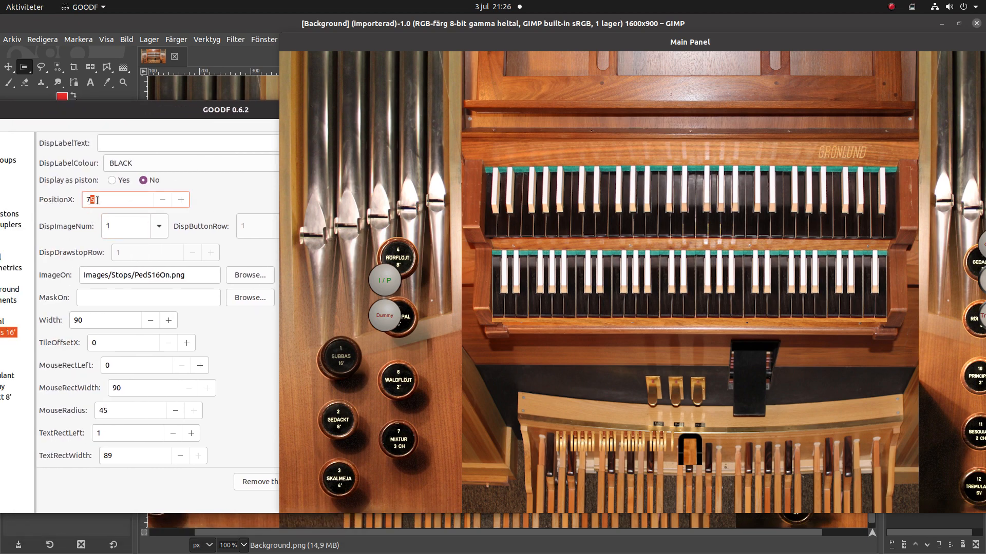
text(1)
key(Tab)
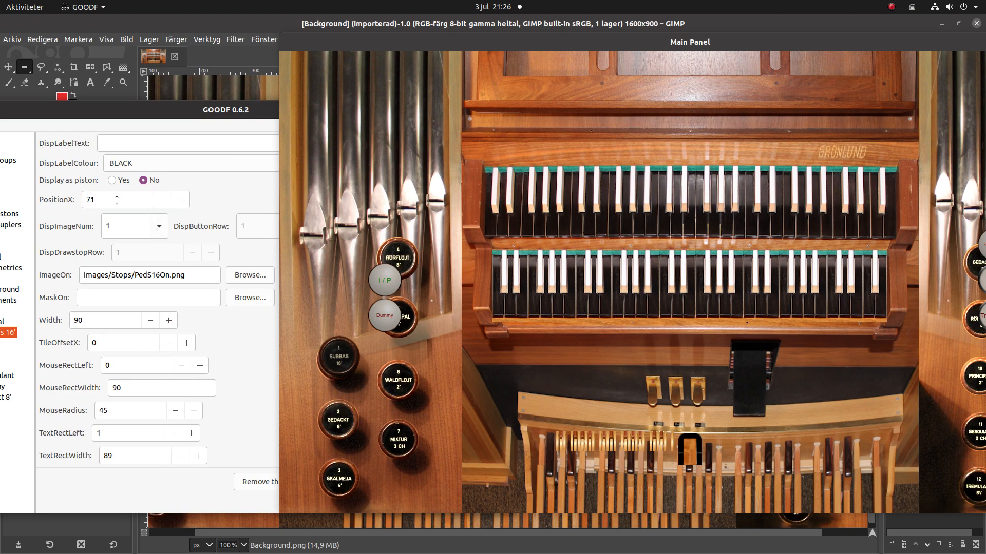
drag(101, 201, 12, 198)
text(69)
key(Tab)
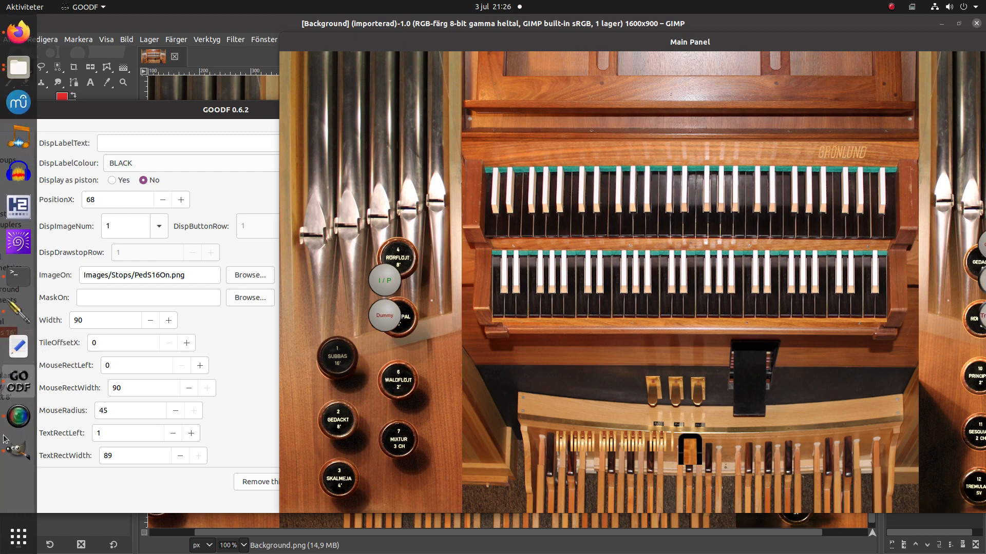
Step: Switch to GIMP to examine the Subbas 16' knob's position in the background image, and return to GOODF
click(19, 455)
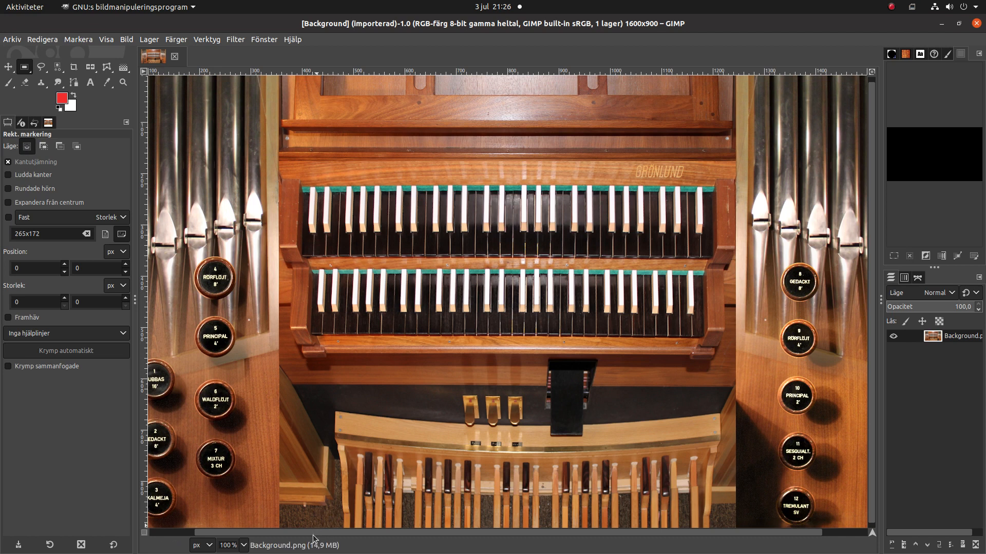
scroll(314, 534, left, 2)
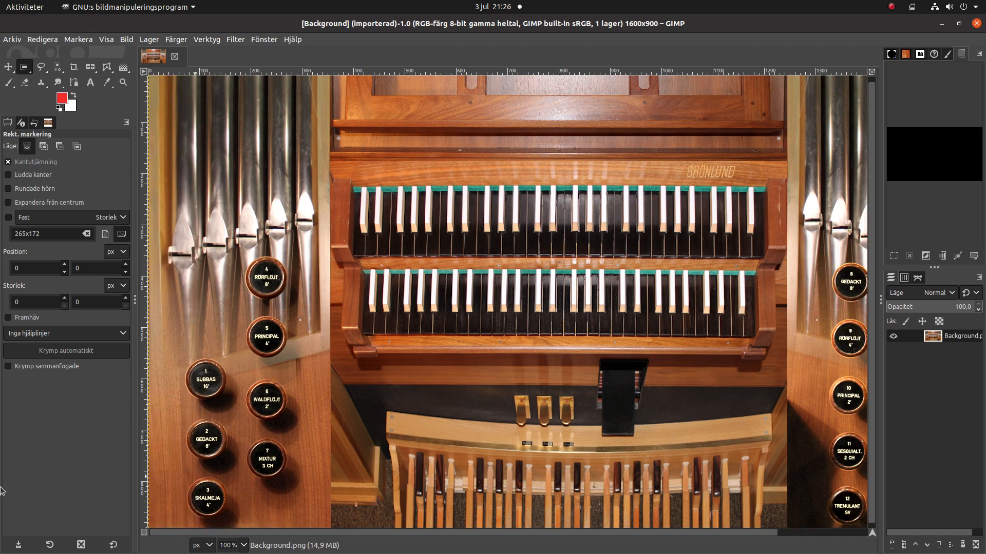
mouse_move(1, 490)
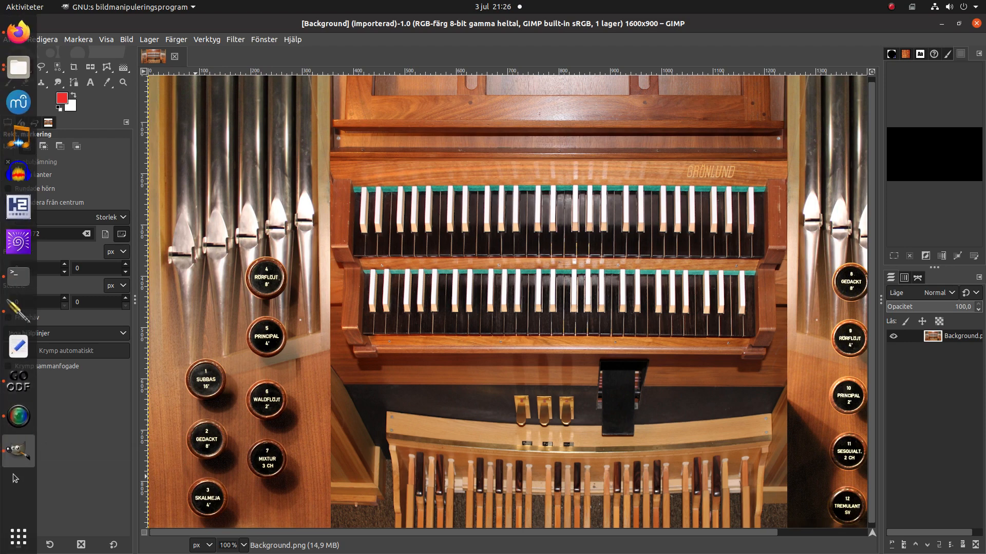
click(20, 391)
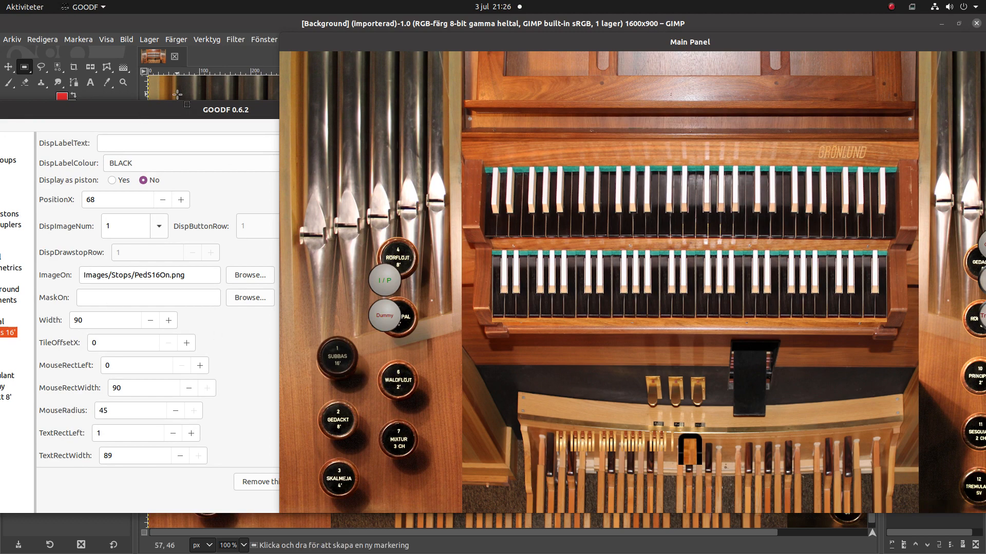
Step: Fine-tune the Subbas 16' element's PositionY through 553, 555 and 556 to 557
drag(239, 111, 27, 112)
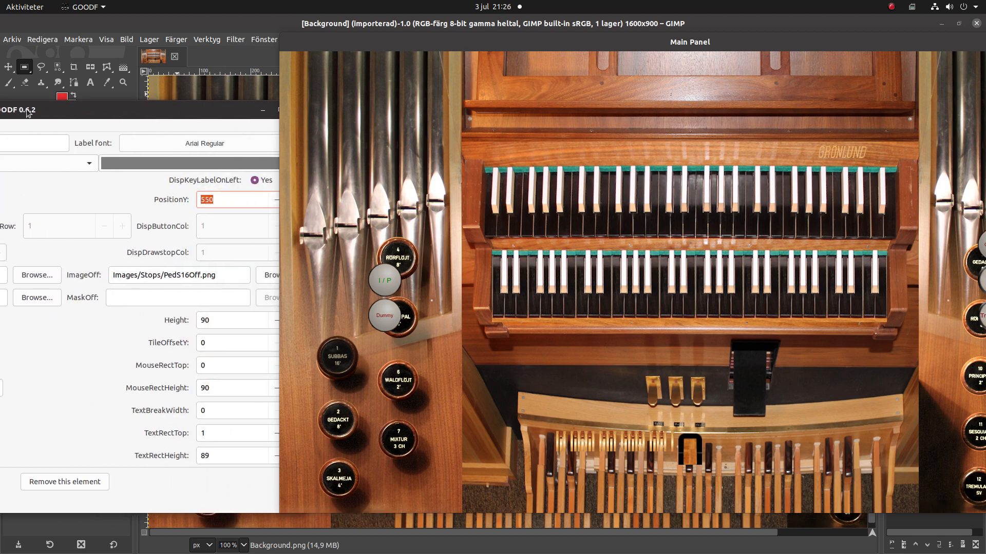
click(231, 203)
key(BackSpace)
text(3)
key(Return)
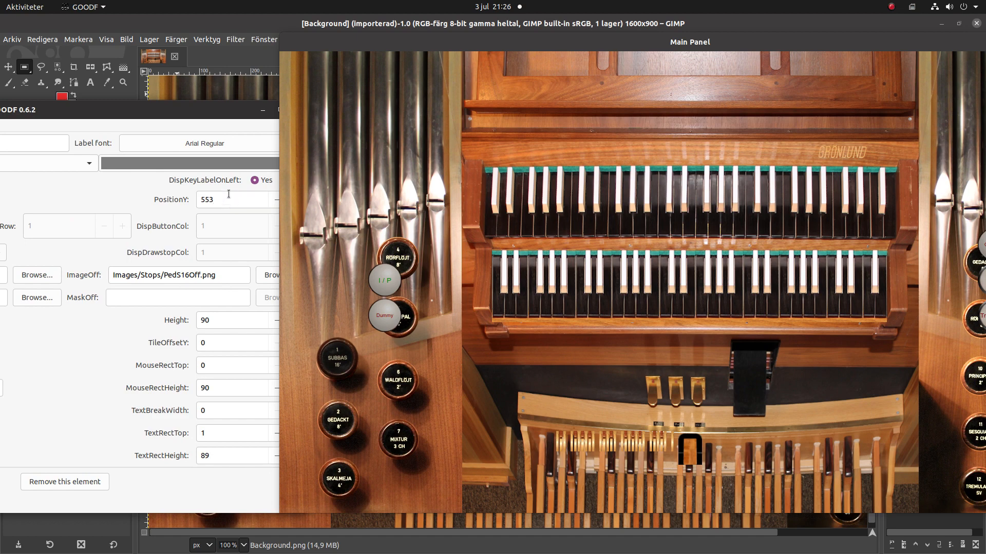
click(226, 195)
key(BackSpace)
text(5)
key(Return)
click(223, 194)
key(BackSpace)
text(6)
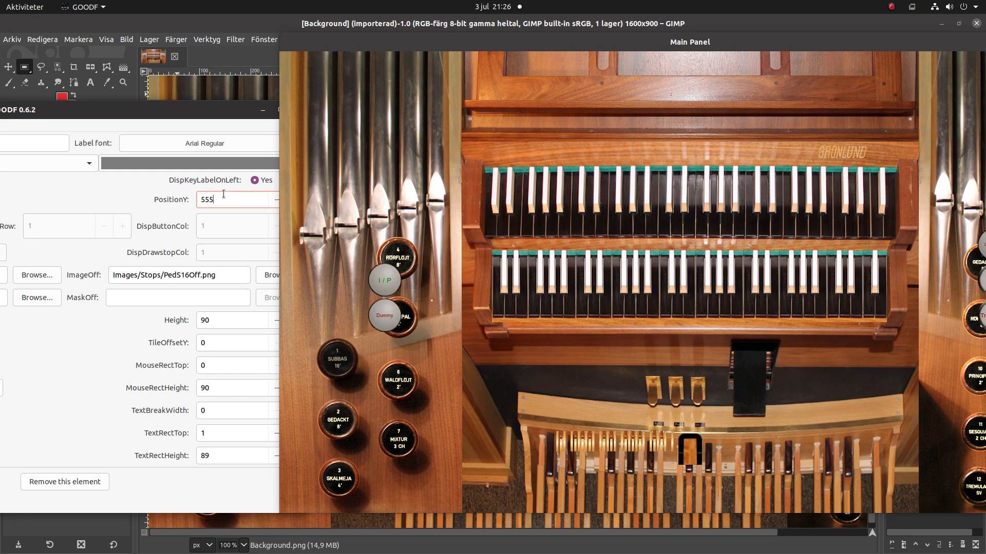
key(Return)
click(227, 198)
key(BackSpace)
text(7)
key(Return)
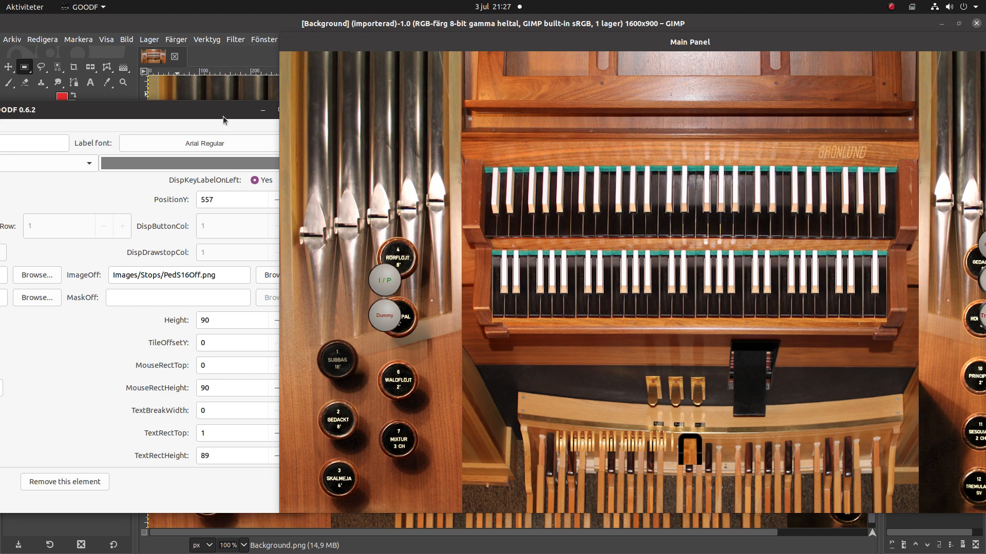
Step: Close the Main Panel preview and bring the GOODF window fully back into view
drag(196, 106, 300, 71)
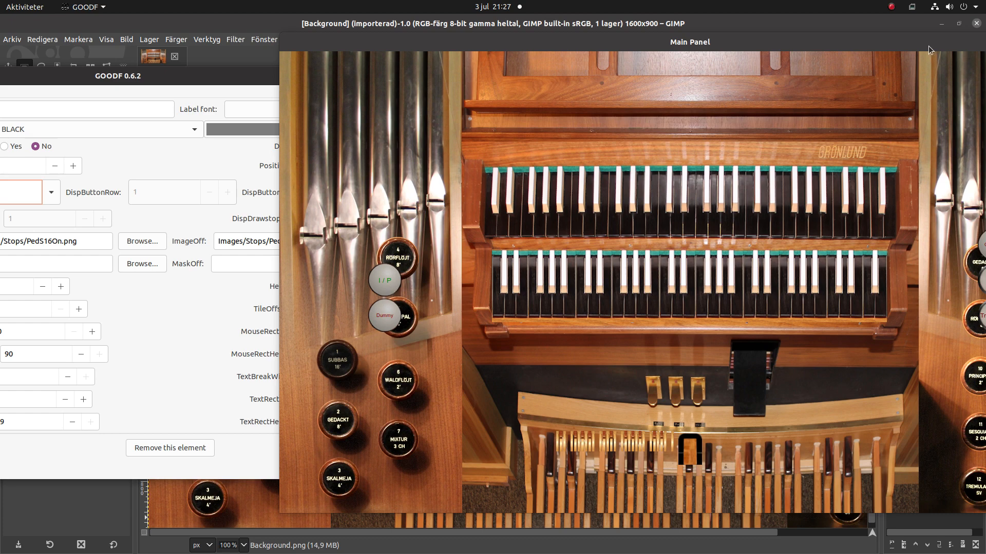
drag(922, 42, 765, 46)
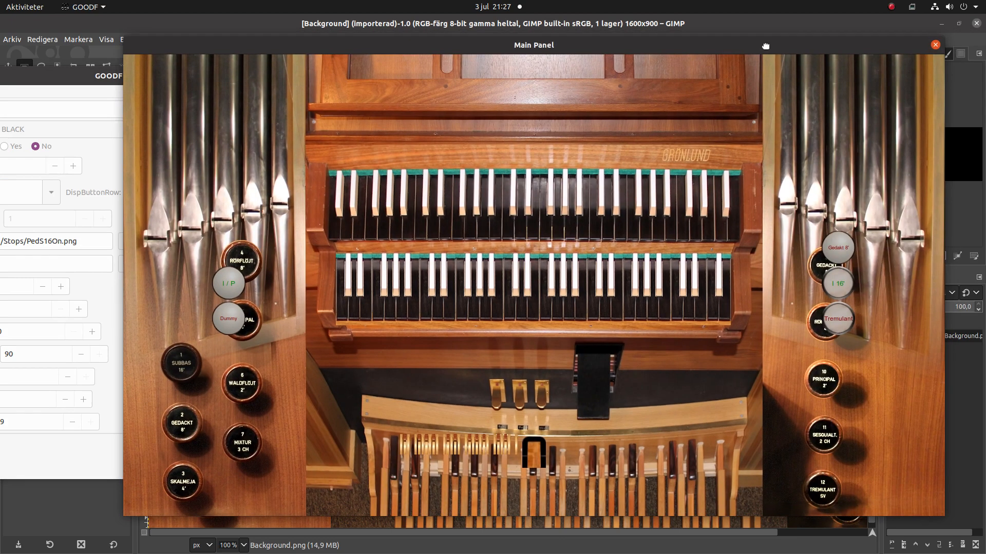
click(935, 45)
drag(190, 80, 453, 65)
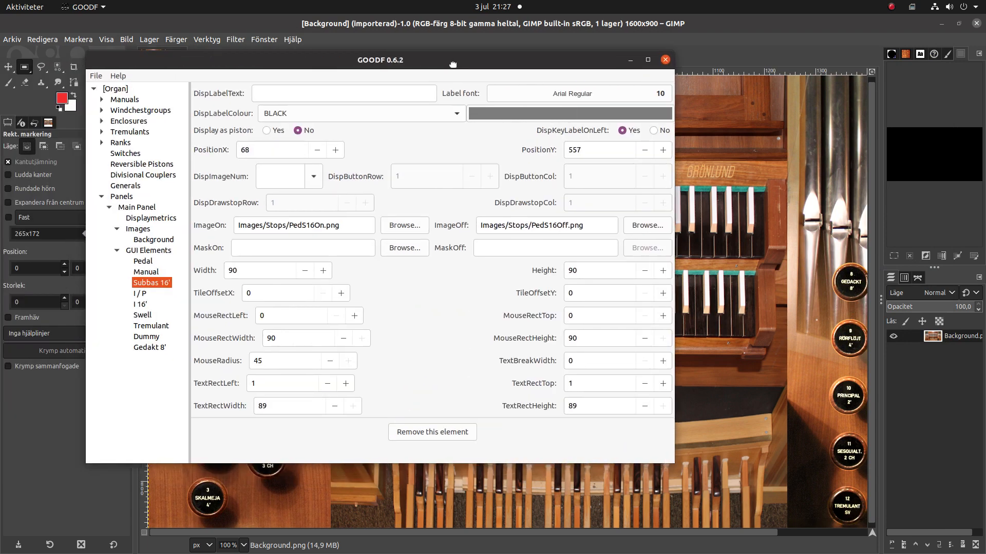
Step: Assign Coupler1On.png as ImageOn and Coupler1Off.png as ImageOff from the Images/Couplers folder to the I / P element
click(140, 294)
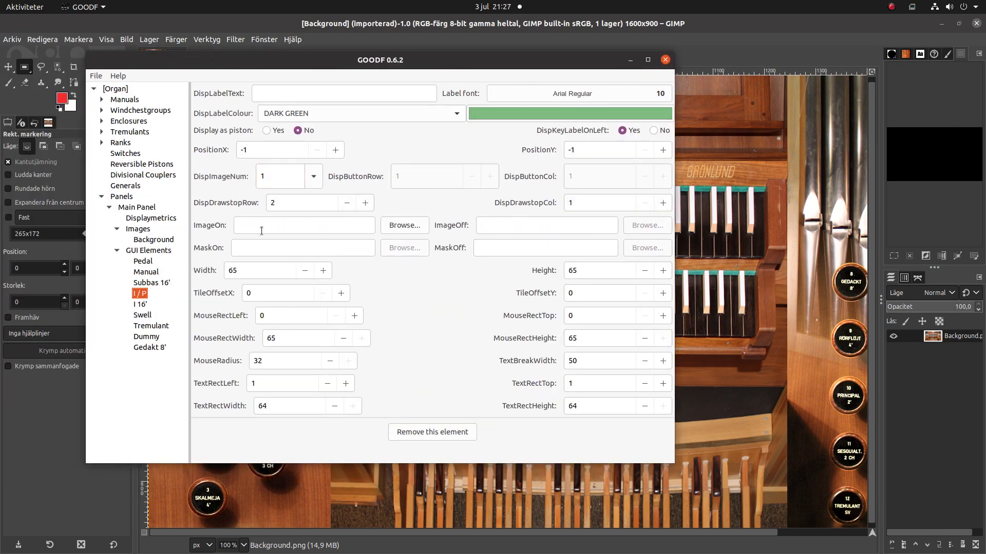
click(424, 225)
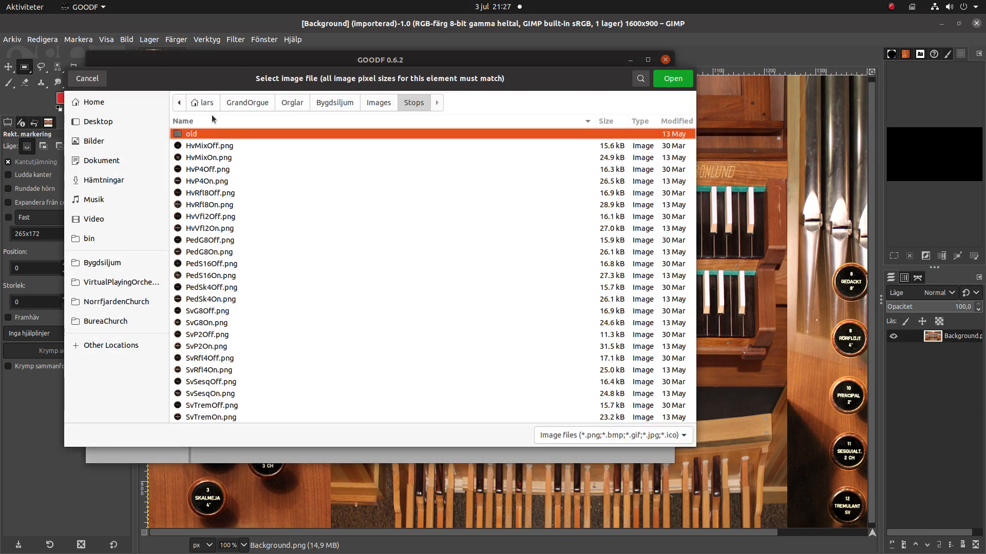
click(374, 103)
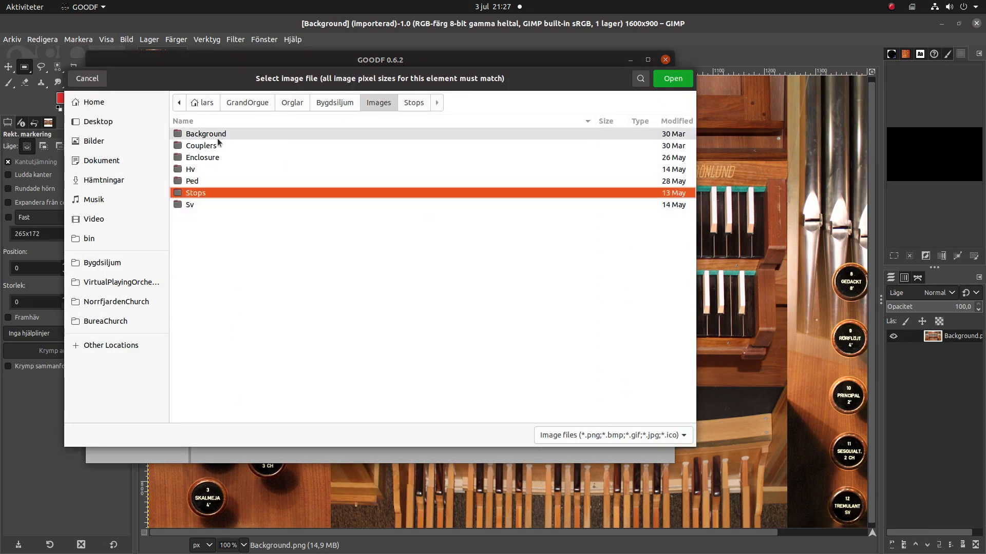
double_click(198, 145)
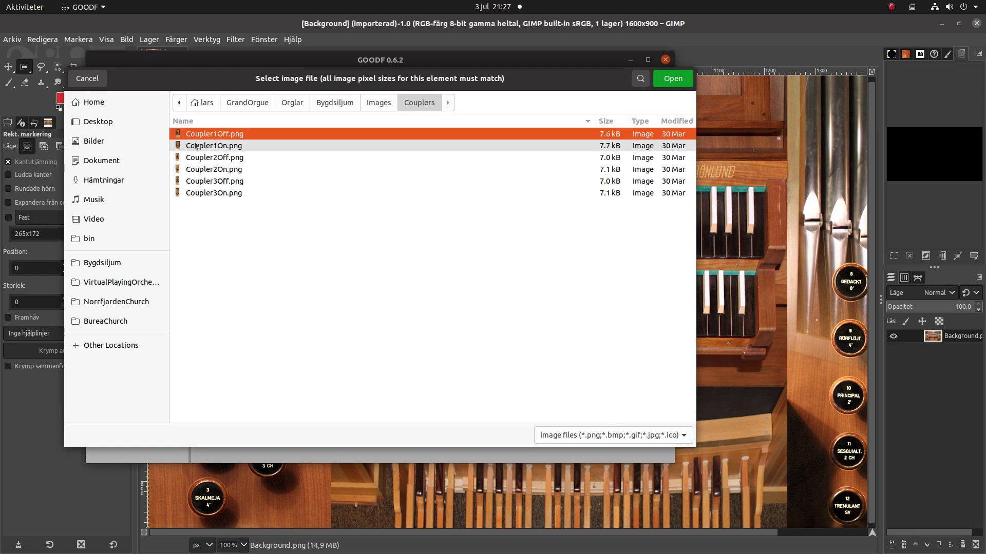
click(214, 146)
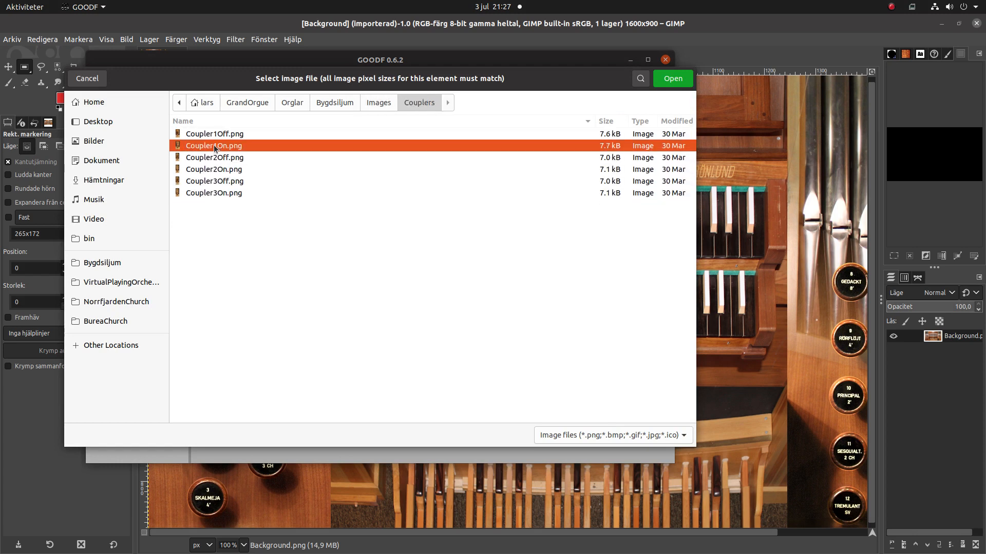
click(675, 81)
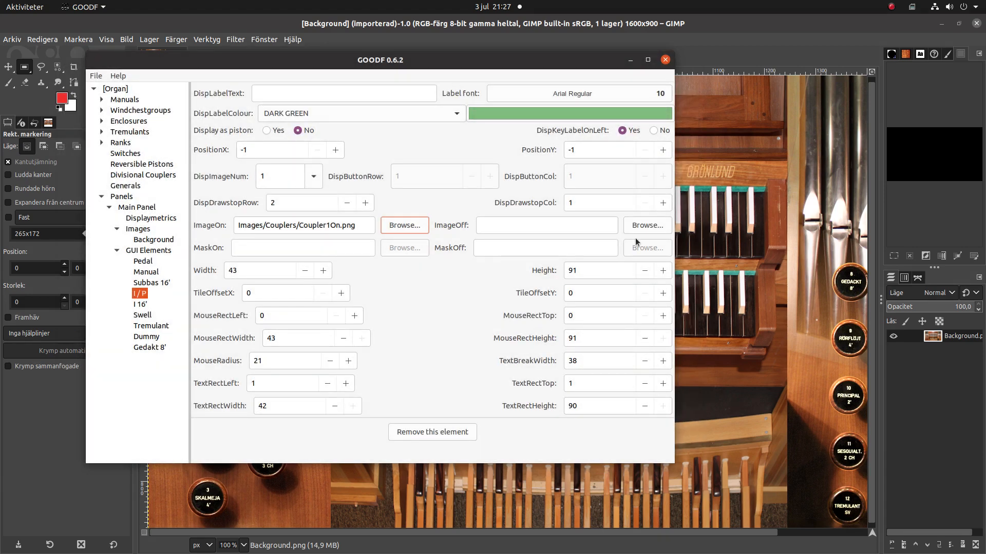
click(639, 225)
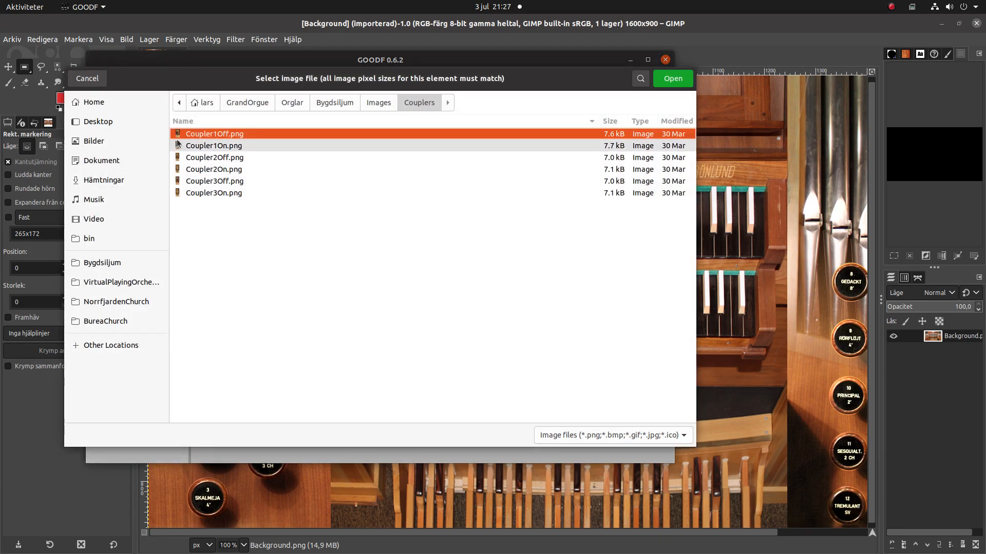
click(662, 81)
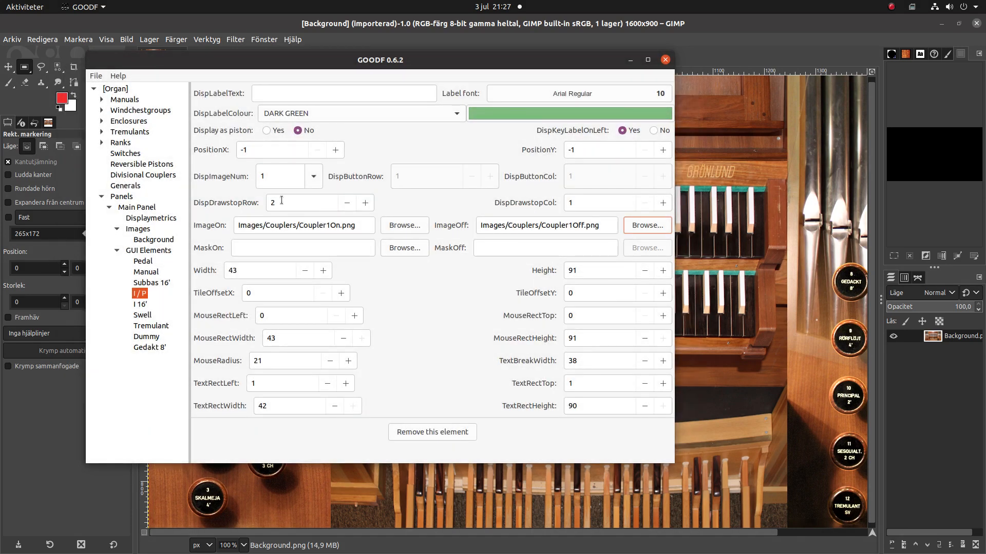
Step: Set the I / P element's TextBreakWidth to 0
click(581, 361)
double_click(581, 361)
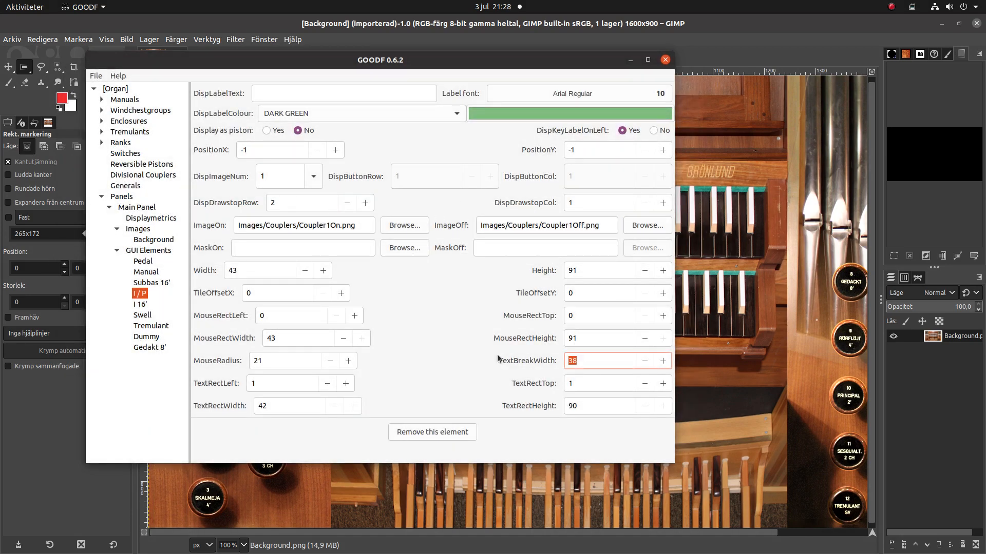
text(0)
key(Tab)
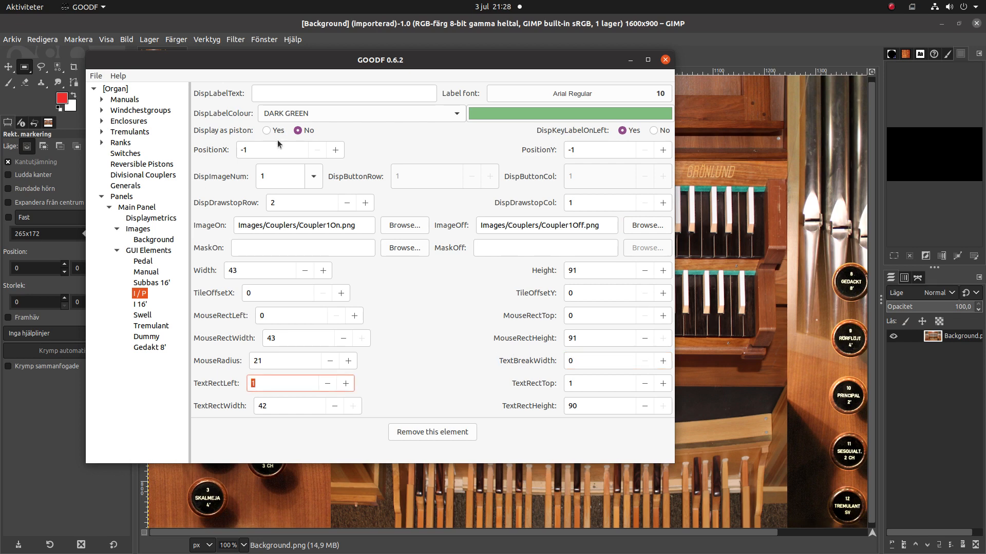
Step: Set the I / P element's PositionX and PositionY to 0
drag(255, 153, 197, 138)
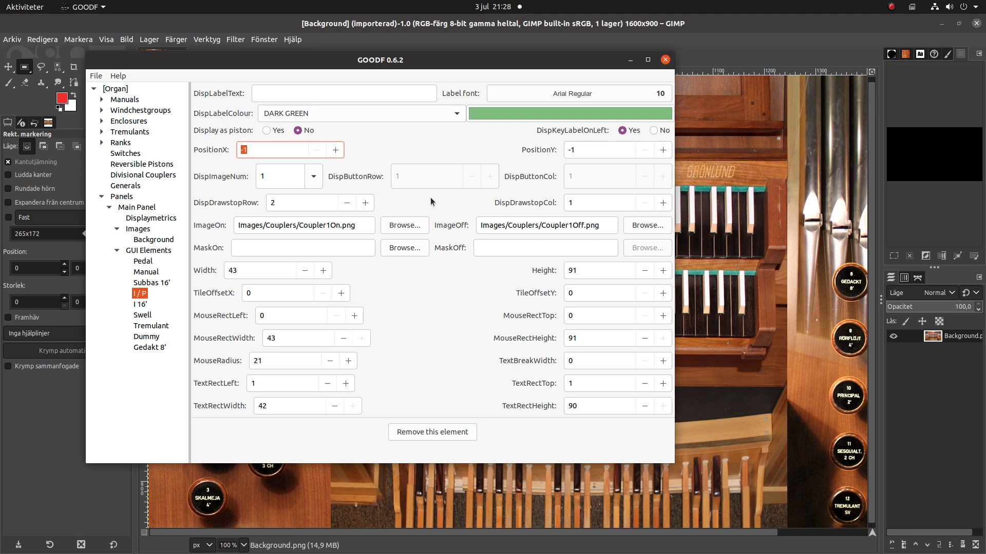
text(0)
click(584, 151)
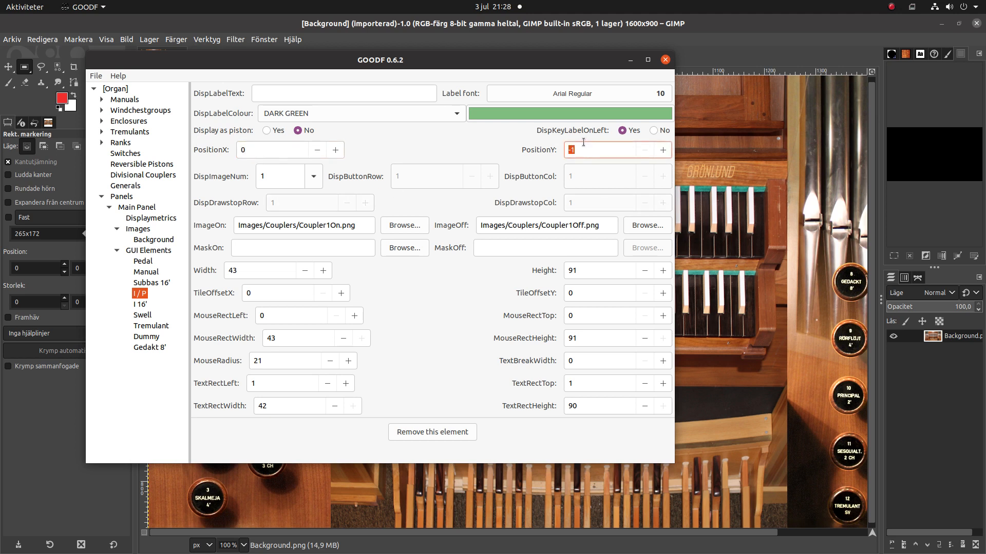
text(0)
key(Tab)
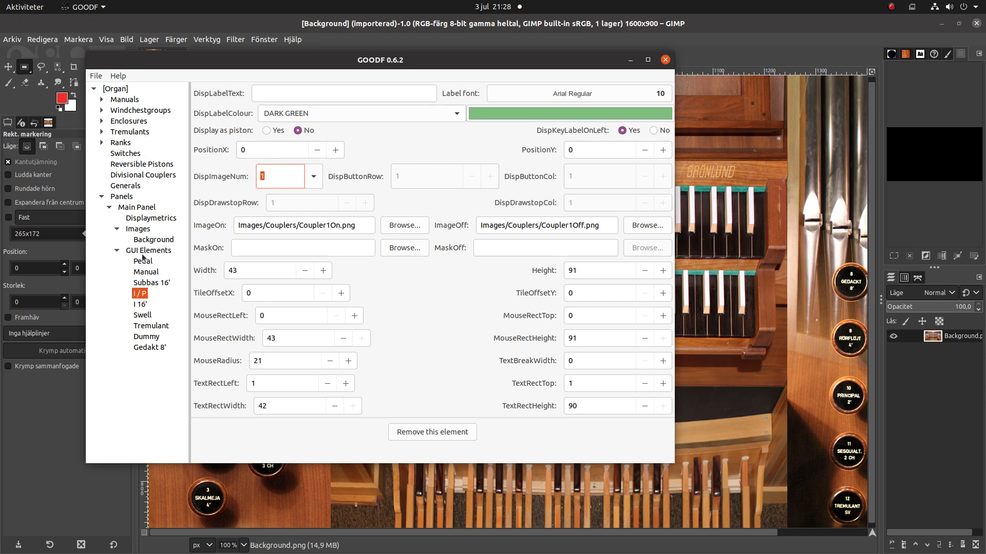
Step: Preview the Main Panel layout, look up the first coupler pedal's coordinates in GIMP, and return to GOODF with the preview closed
click(137, 208)
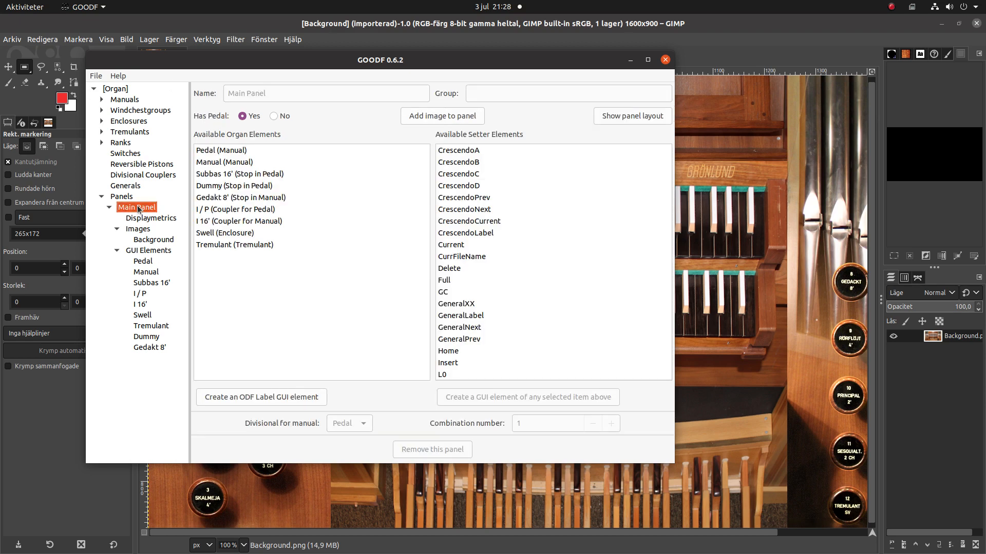
click(640, 110)
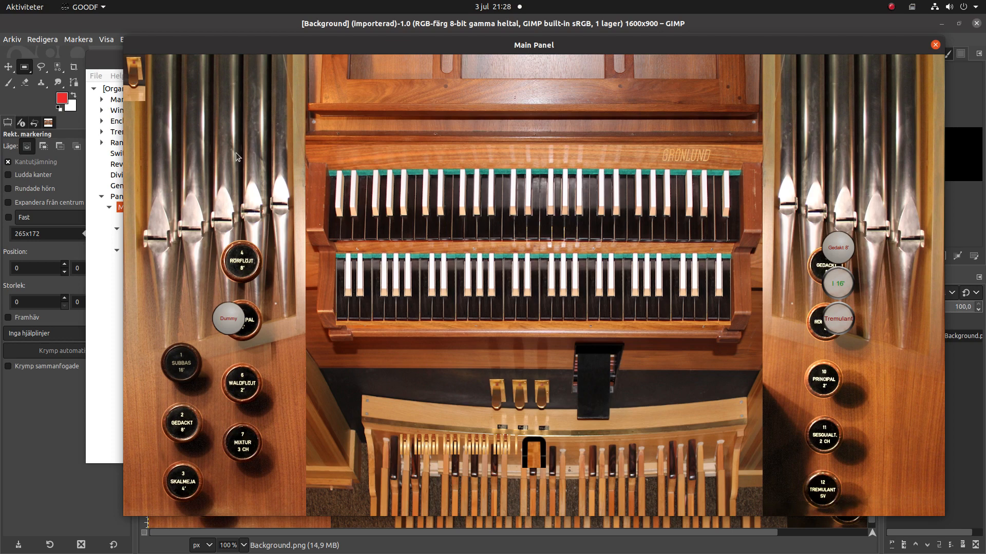
mouse_move(1, 179)
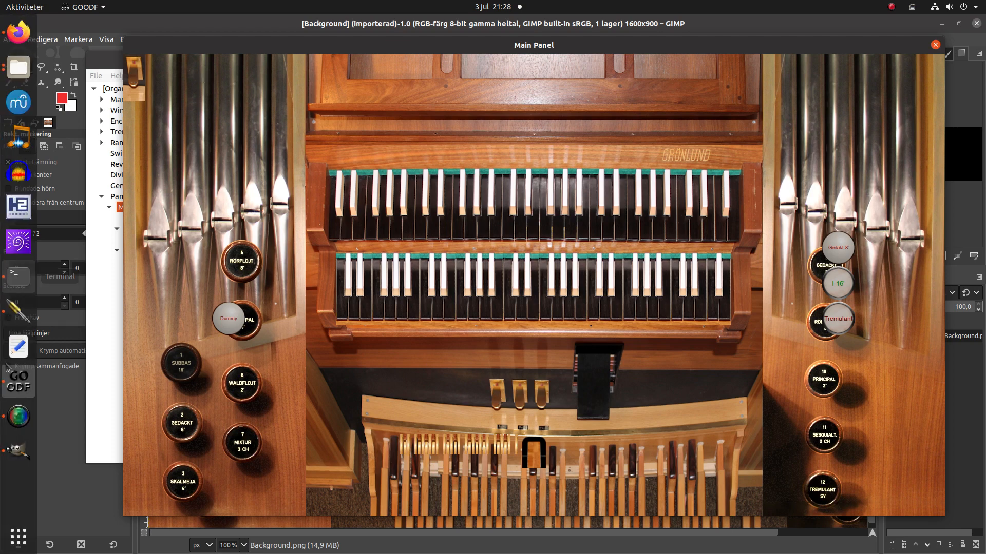
click(18, 452)
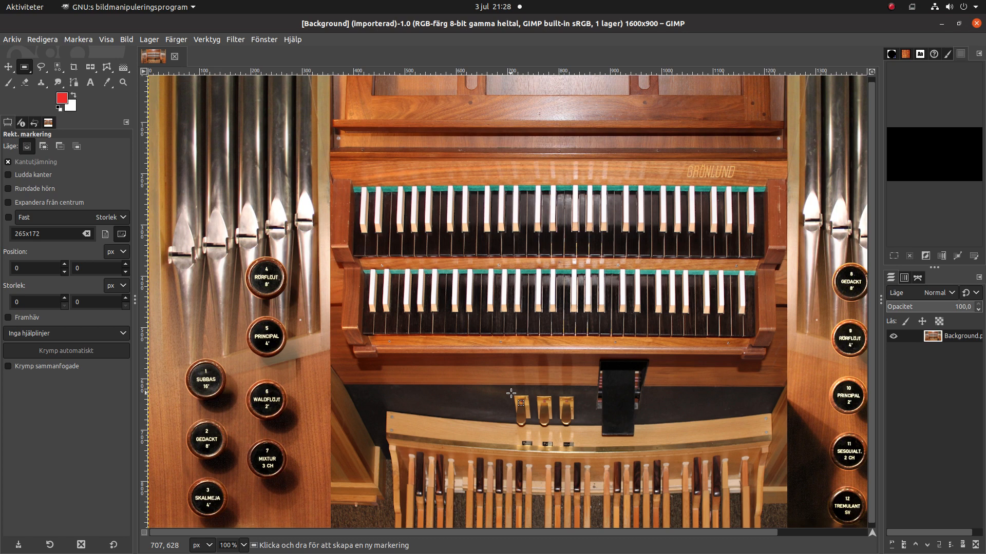
mouse_move(15, 277)
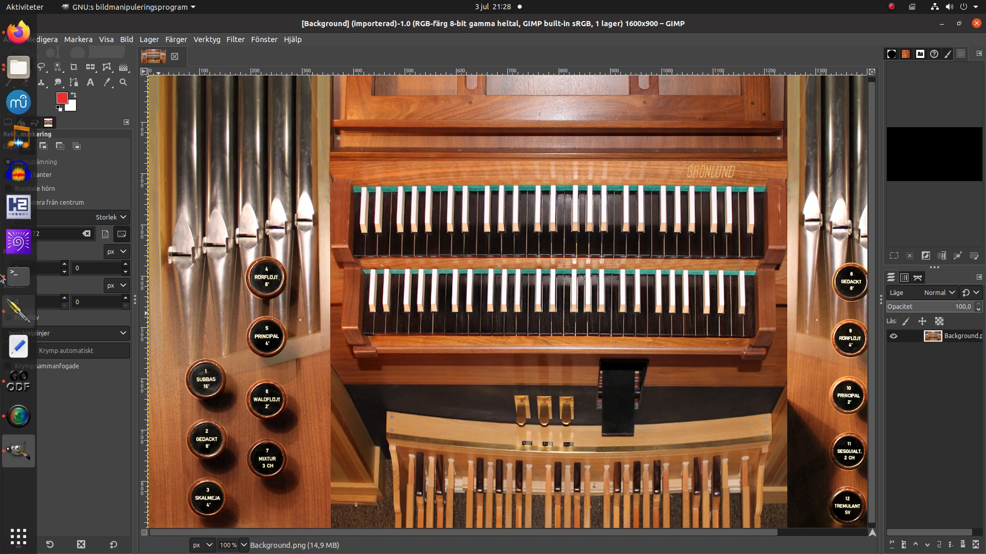
click(15, 391)
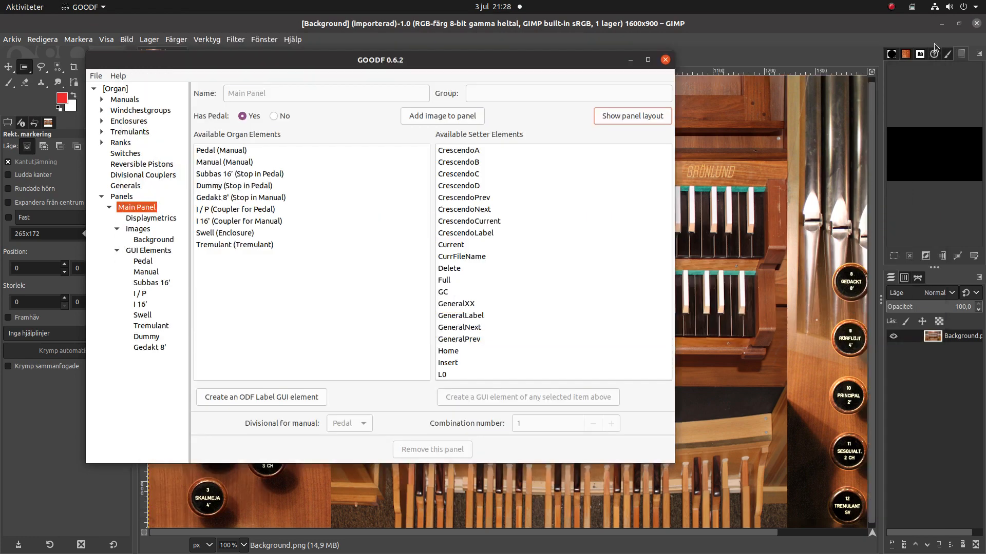
click(935, 45)
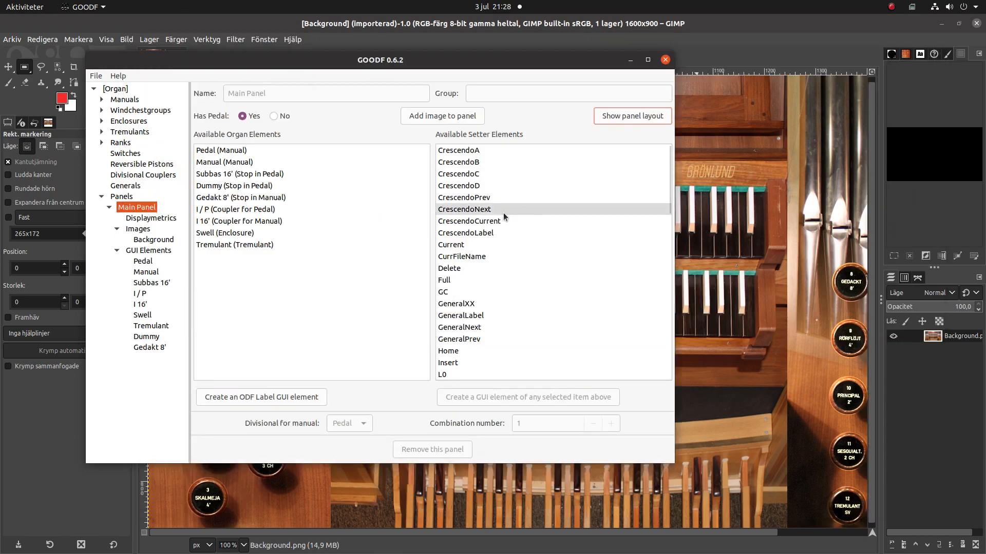
Step: Place the I / P element at PositionX 707 and PositionY 628
click(142, 294)
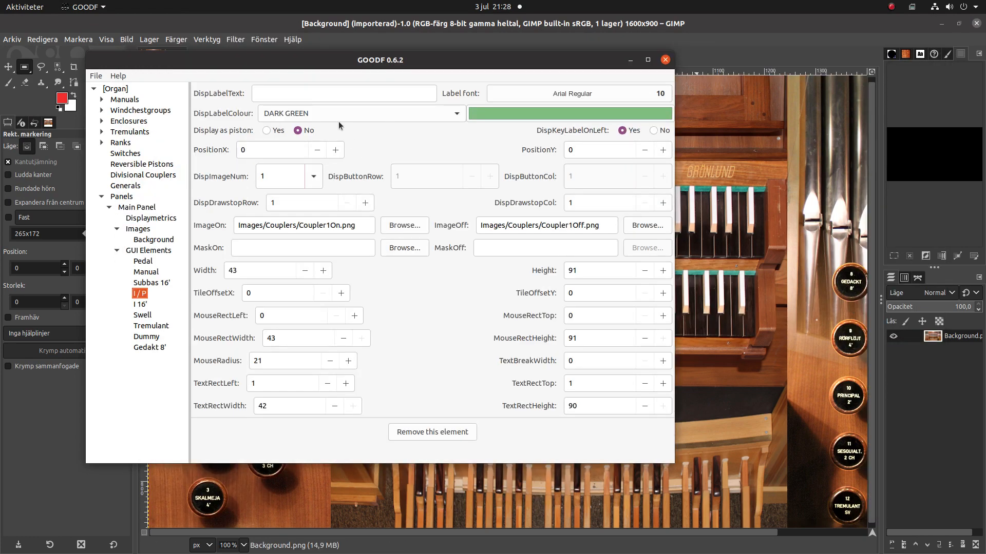
drag(288, 150, 102, 146)
text(707)
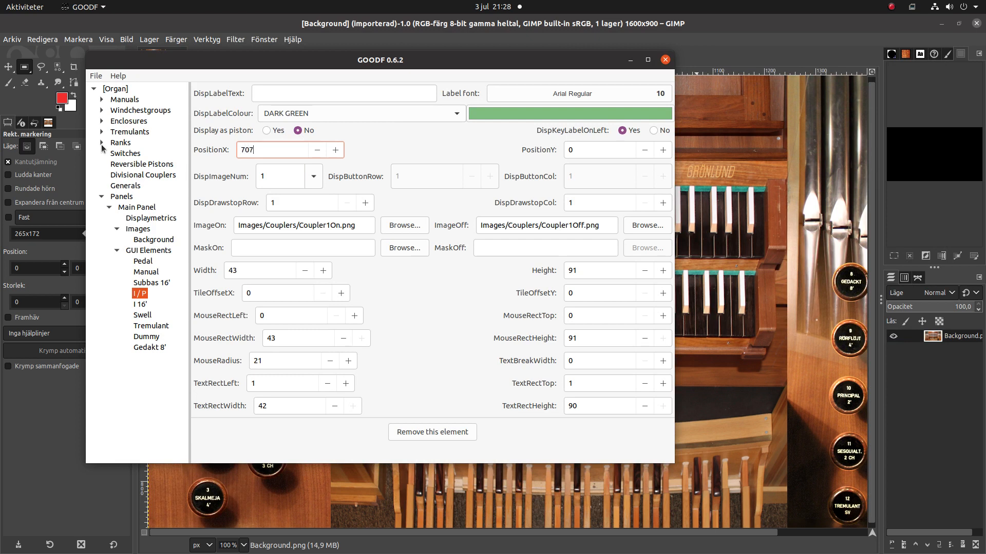
key(Tab)
text(628)
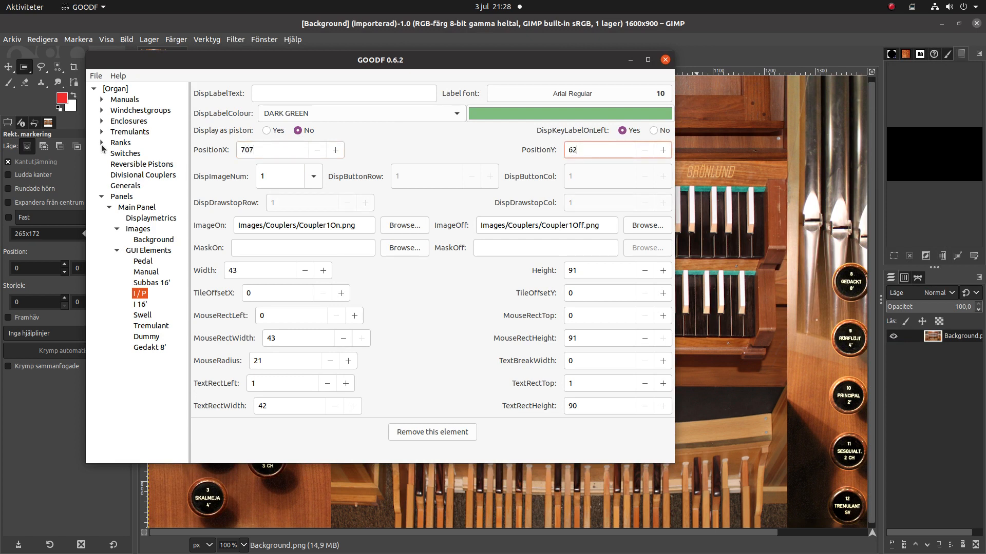
key(Tab)
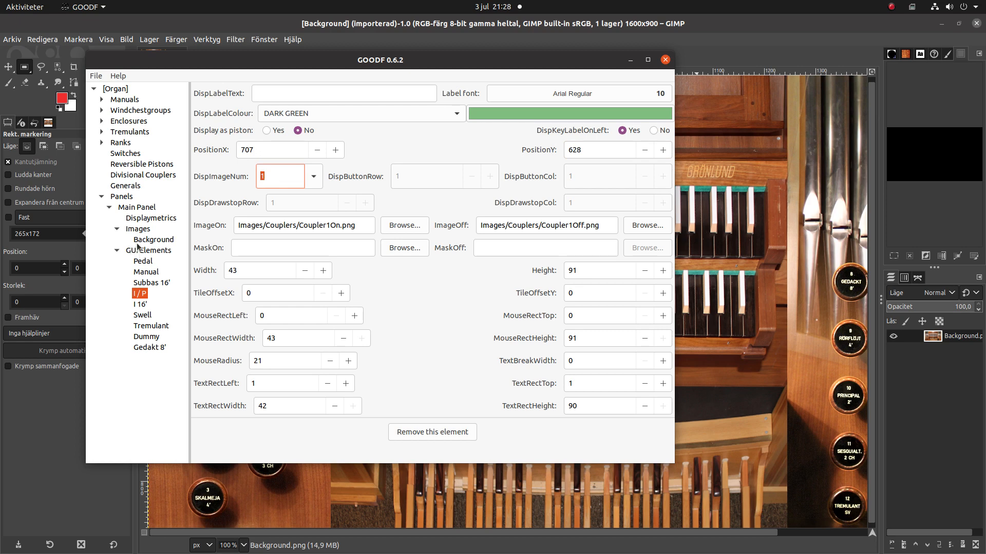
Step: Preview the Main Panel layout to check the I / P coupler's placement, and close the preview
click(133, 208)
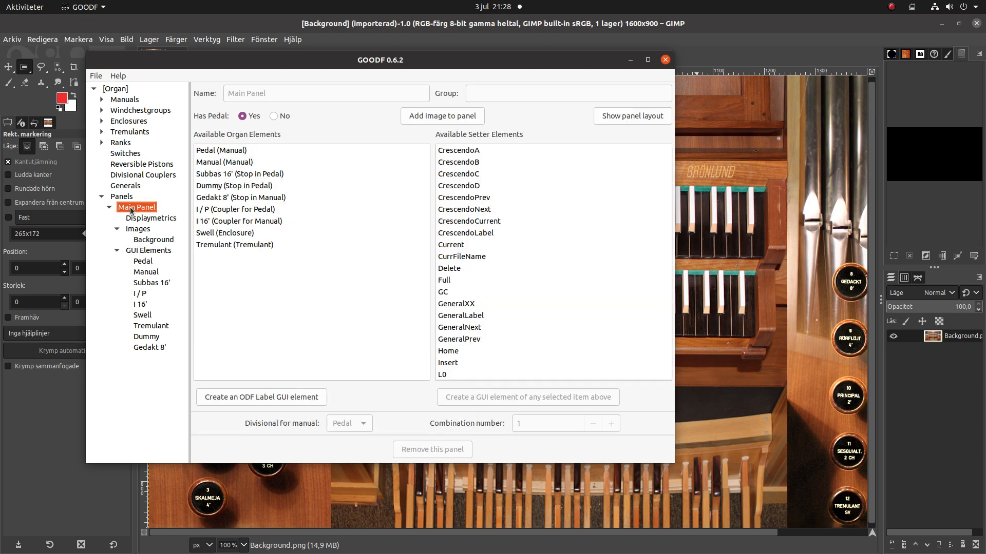
click(611, 118)
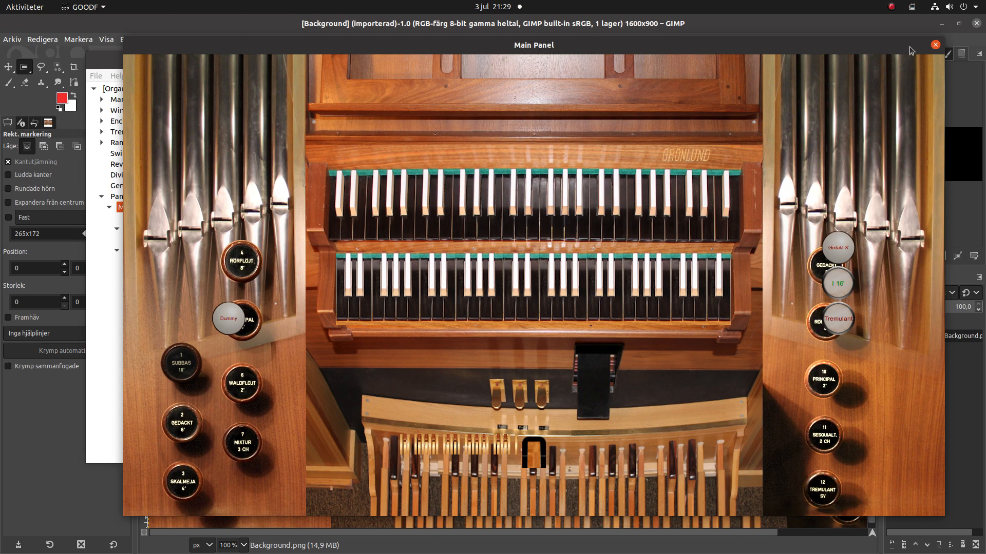
click(934, 45)
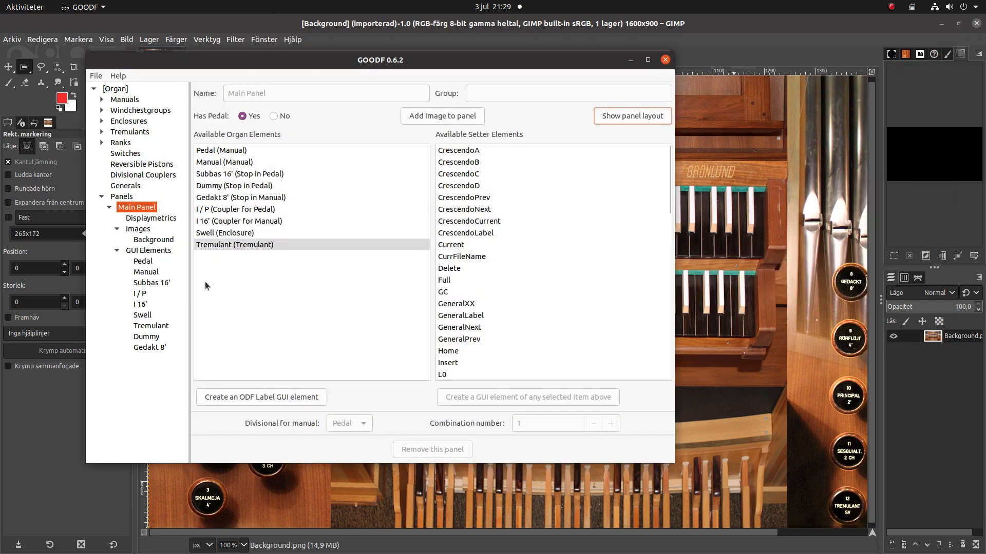
Step: Open the Swell element, examine the numbered pictures in the Images/Enclosure folder in the file manager, and return to GOODF
click(146, 319)
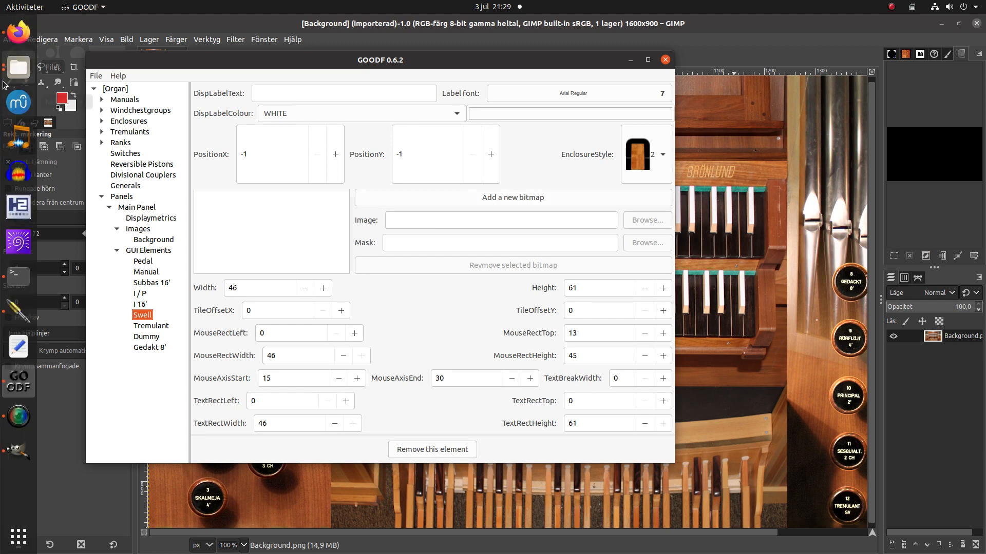
click(11, 70)
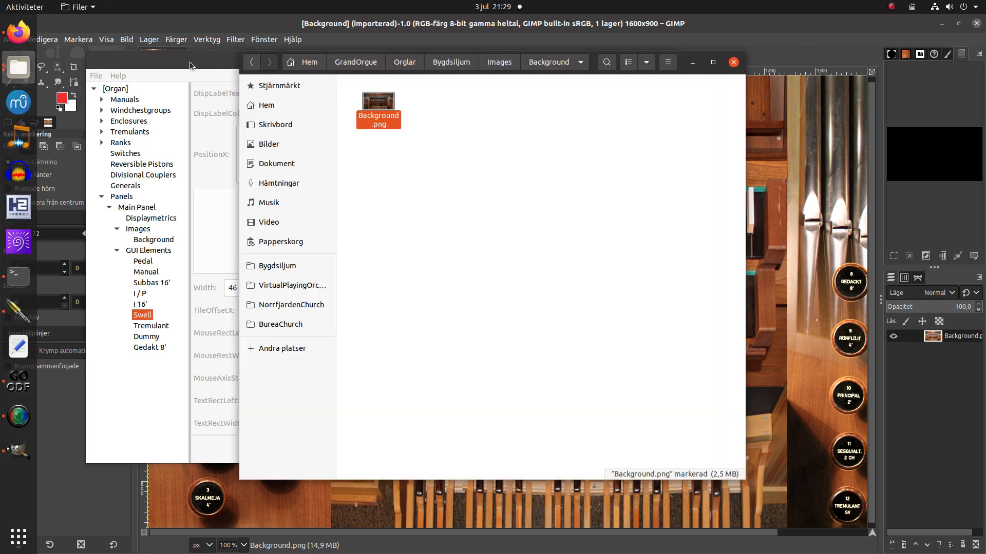
click(495, 64)
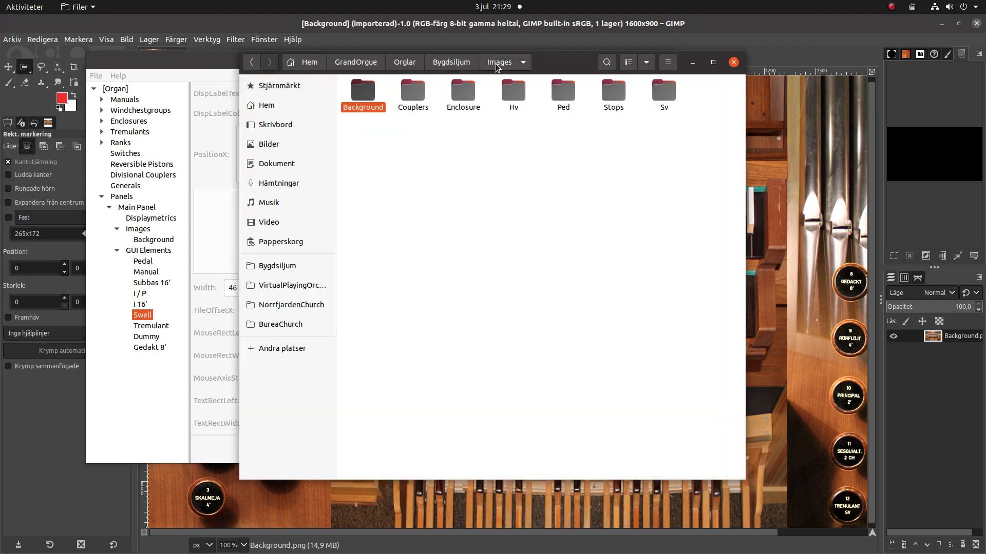
double_click(467, 94)
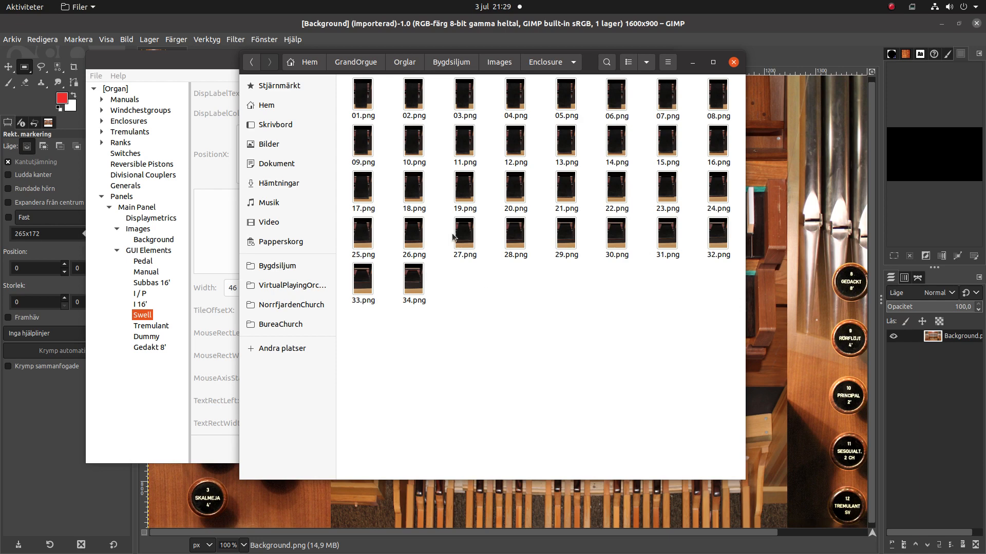
click(206, 64)
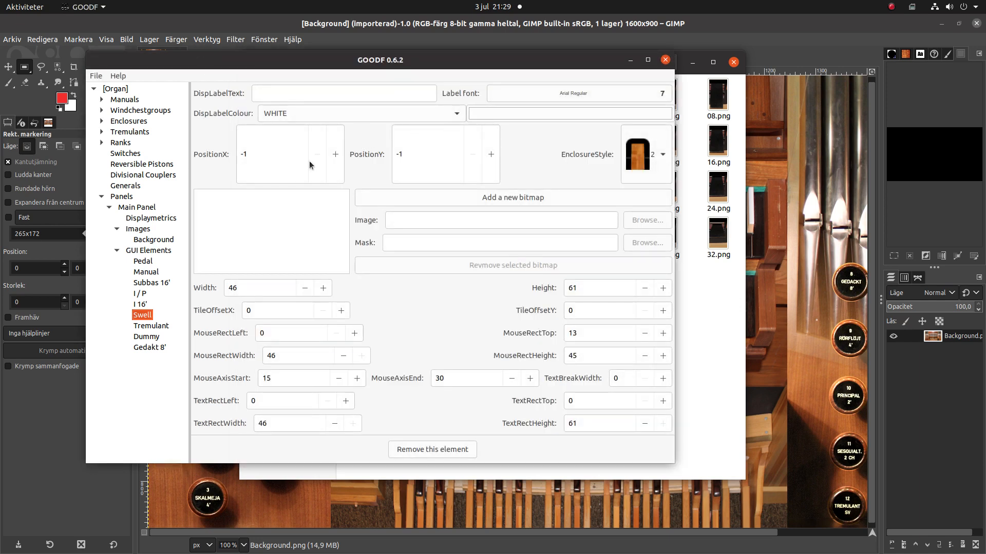
Step: Add 34 bitmap entries to the Swell element
click(469, 202)
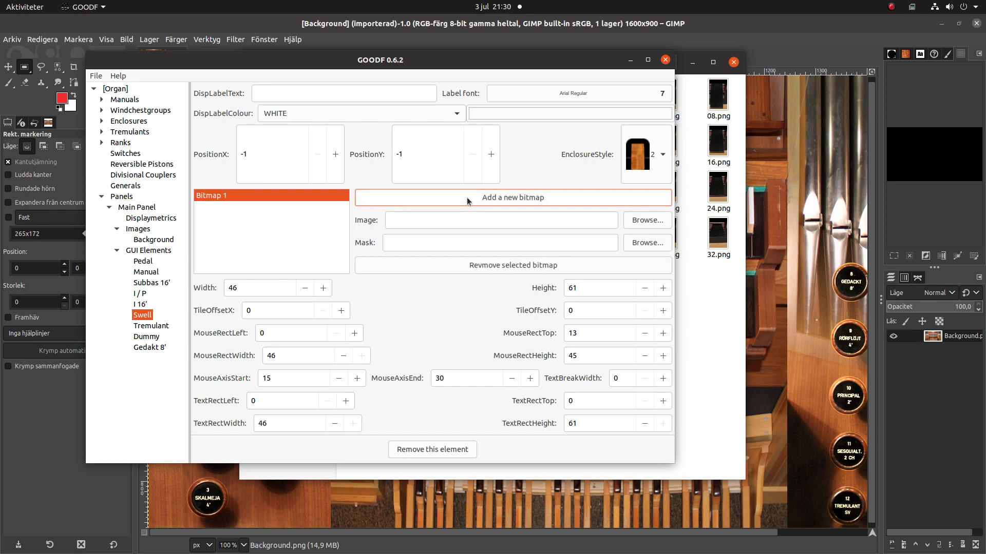
click(468, 202)
click(468, 202)
click(469, 201)
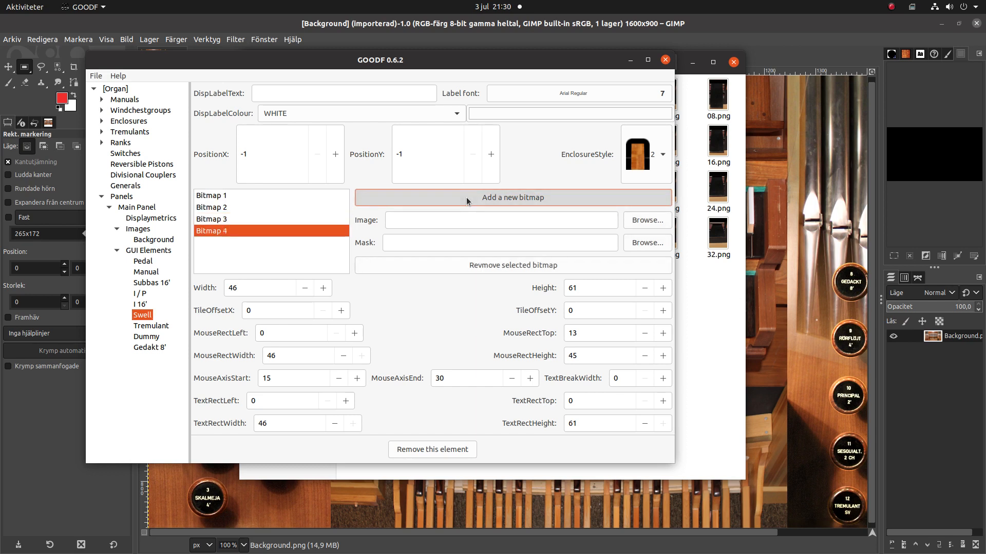
click(469, 201)
click(468, 201)
click(468, 202)
click(468, 201)
click(468, 201)
click(468, 201)
click(468, 201)
click(469, 202)
click(468, 201)
click(468, 201)
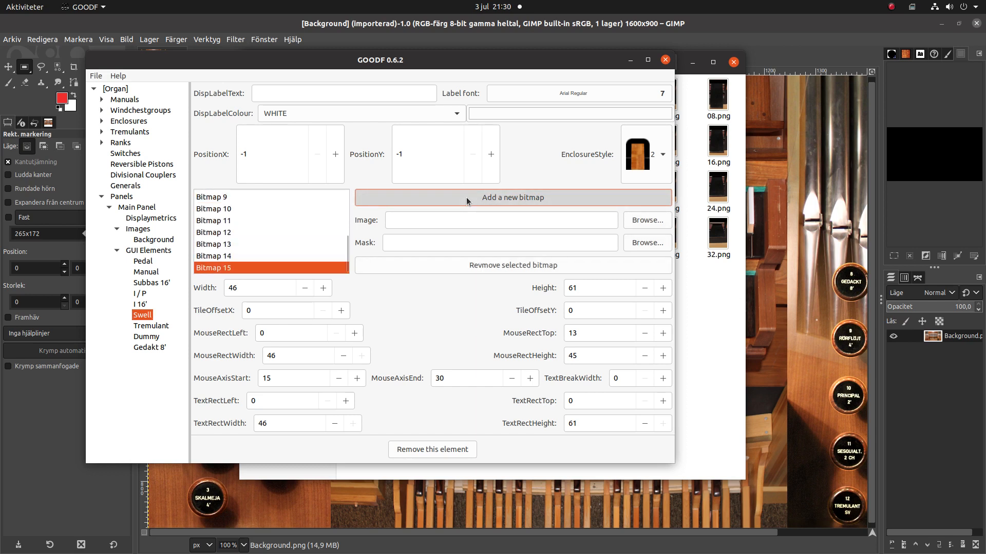
click(468, 201)
click(469, 201)
click(468, 201)
click(468, 201)
click(469, 201)
click(468, 201)
click(468, 202)
click(468, 201)
click(468, 201)
click(468, 201)
click(468, 201)
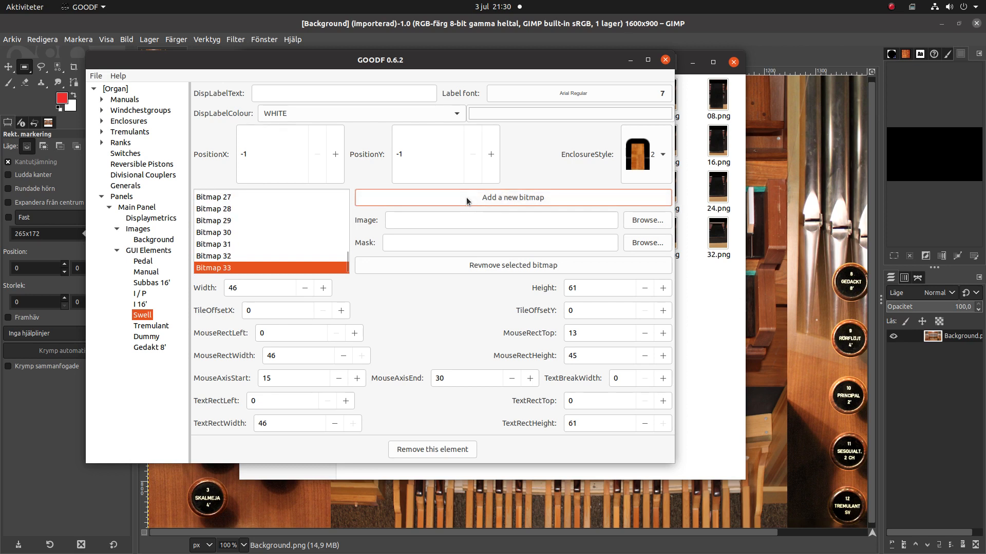
click(469, 201)
click(468, 202)
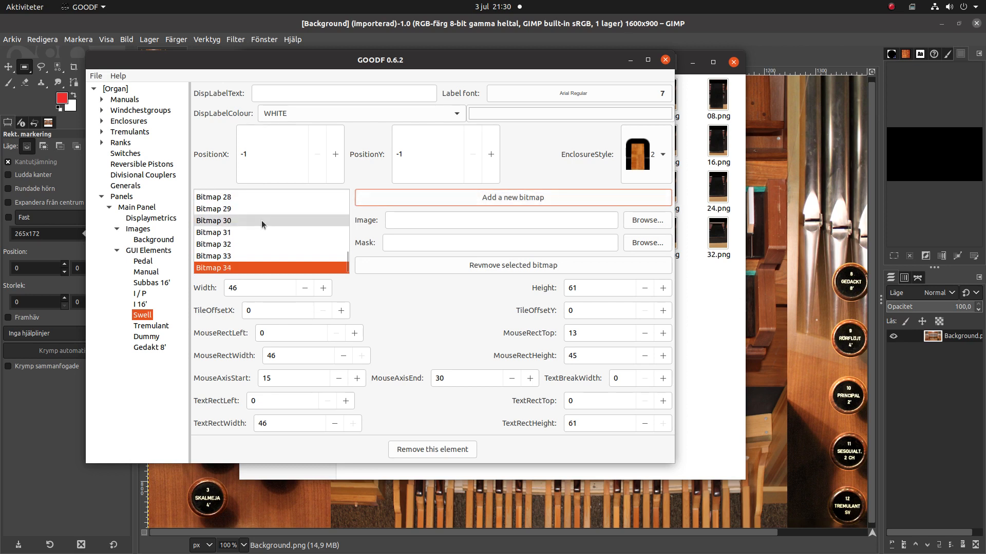
Step: Assign 01.png from the Images/Enclosure folder as the image of the Swell element's Bitmap 1
scroll(261, 221, up, 10)
click(248, 198)
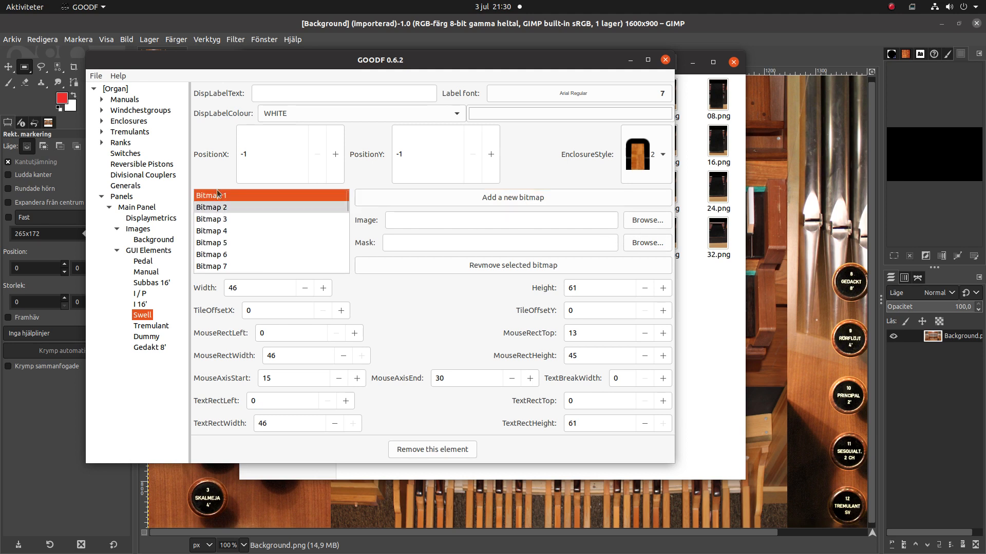
click(650, 221)
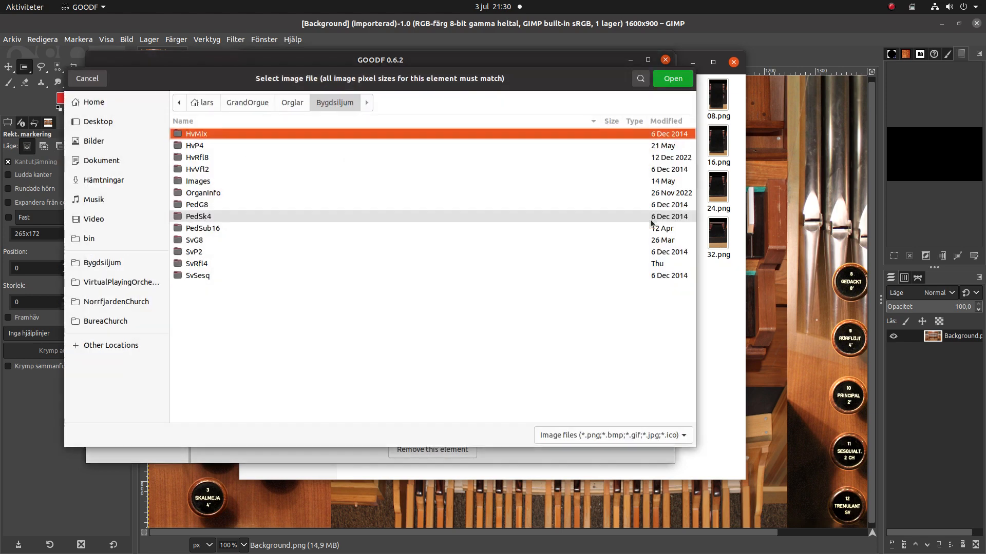
double_click(273, 181)
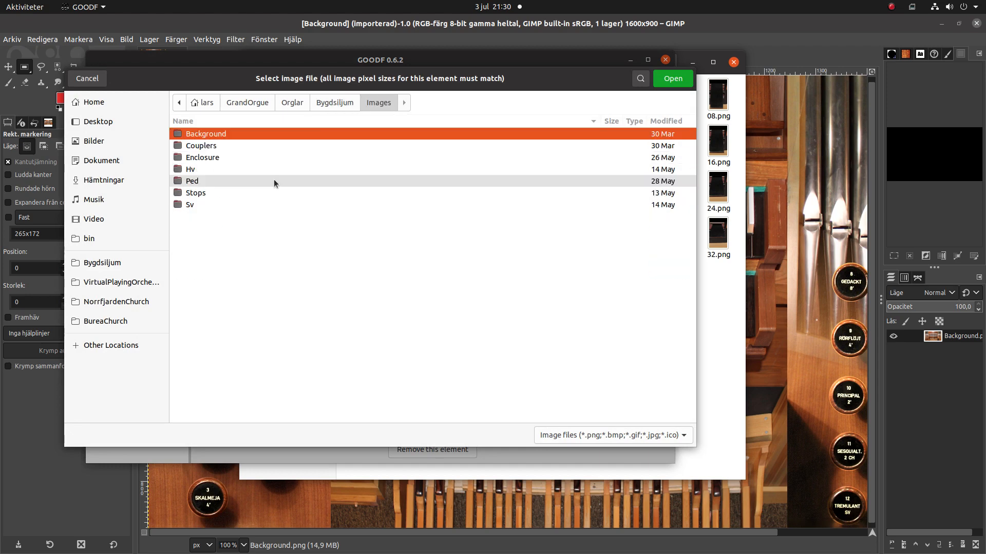
click(225, 159)
double_click(224, 158)
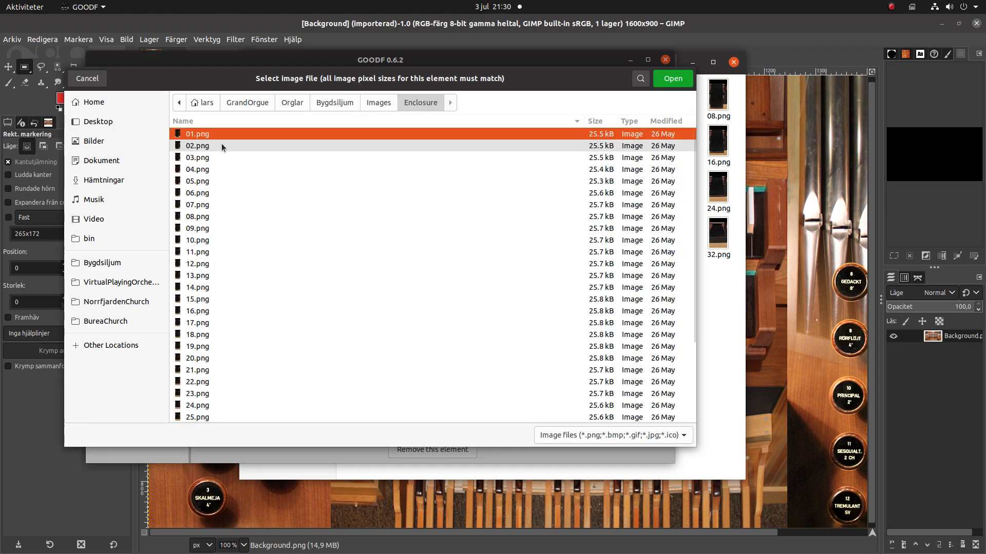
click(668, 79)
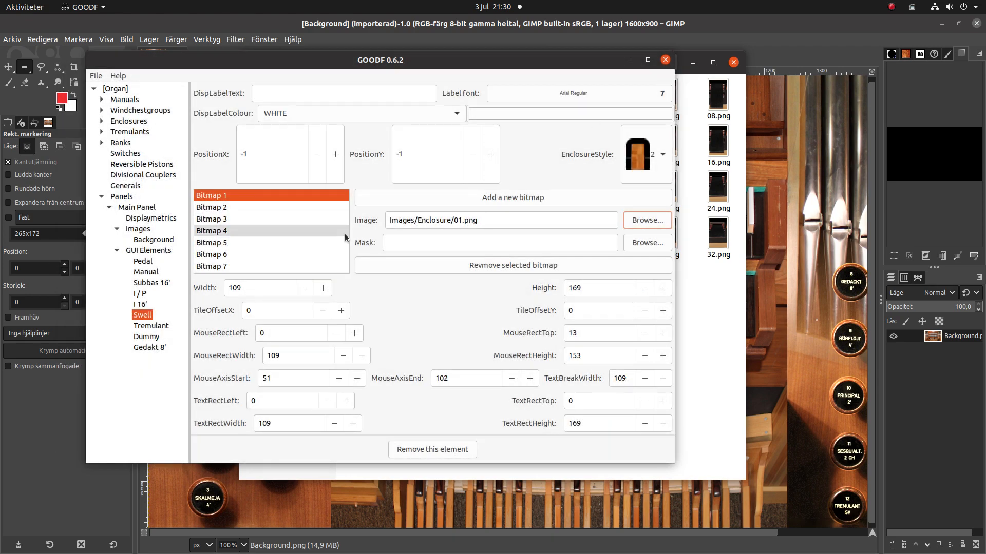
Step: Assign 02.png from the Images/Enclosure folder as the image of the Swell element's Bitmap 2
click(236, 208)
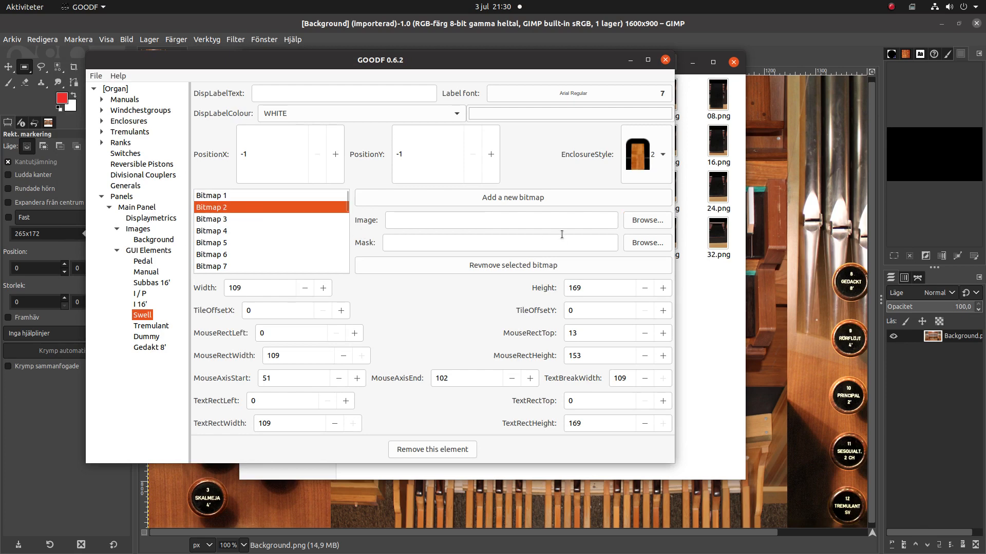
click(658, 222)
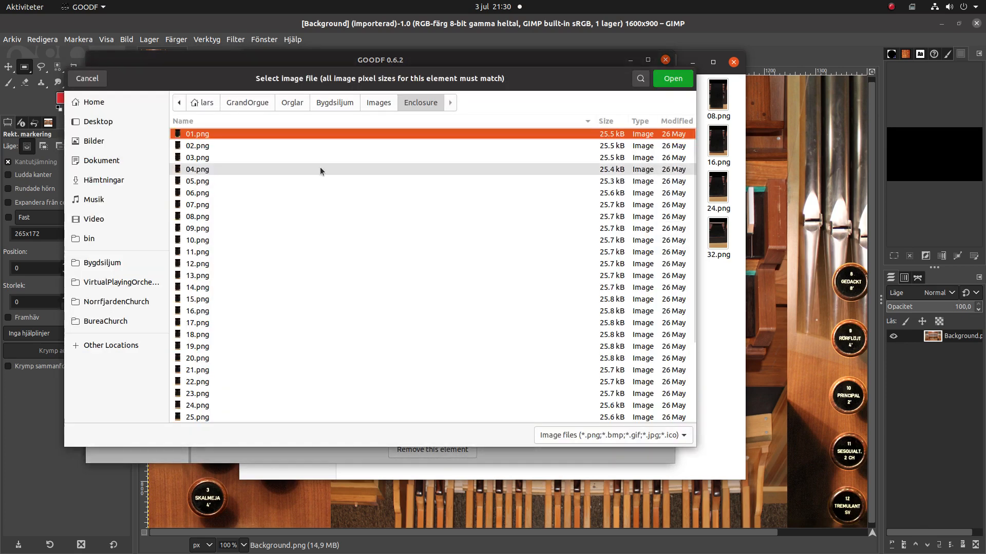
click(309, 146)
key(Return)
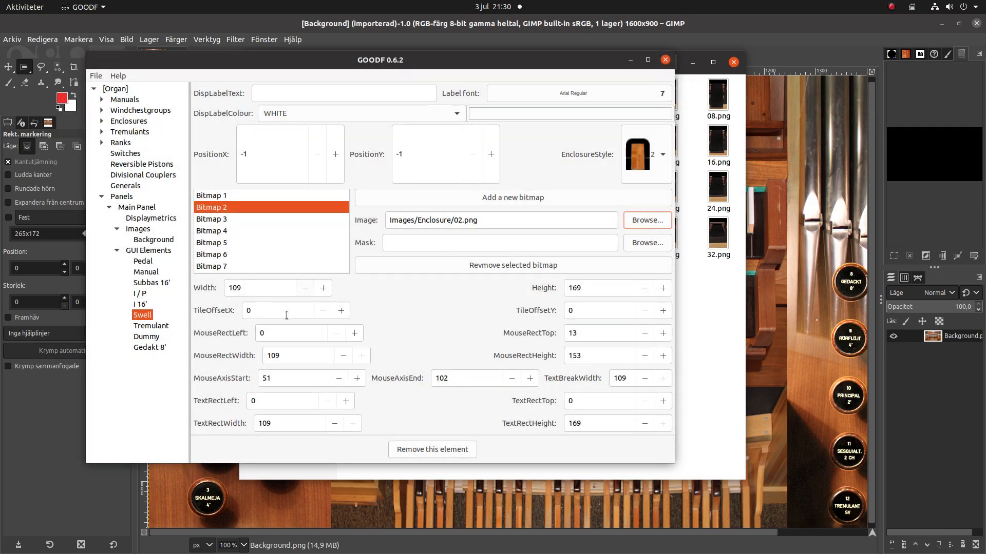
Step: Set the Swell element's PositionX to 0 and PositionY to 0
click(265, 149)
text(0)
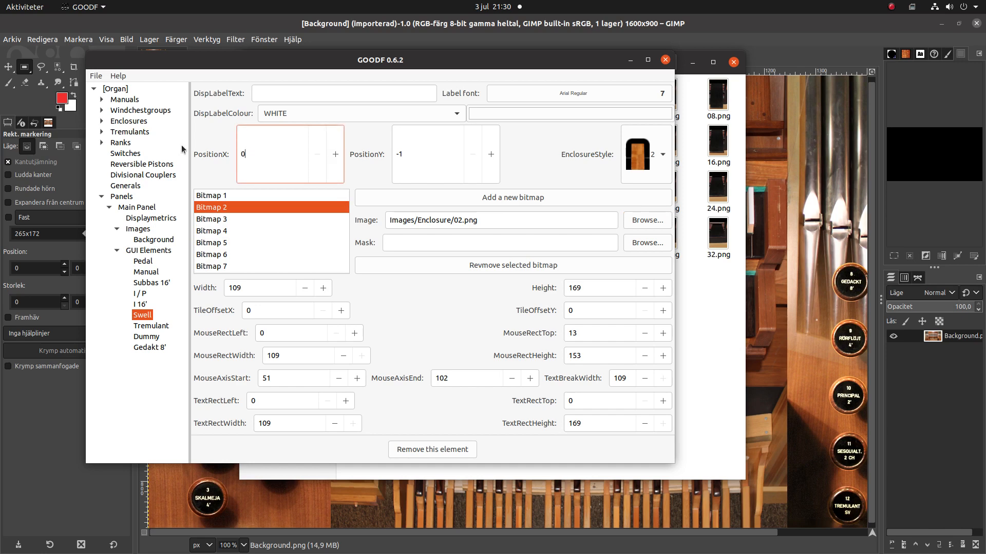
key(Tab)
text(0)
key(Tab)
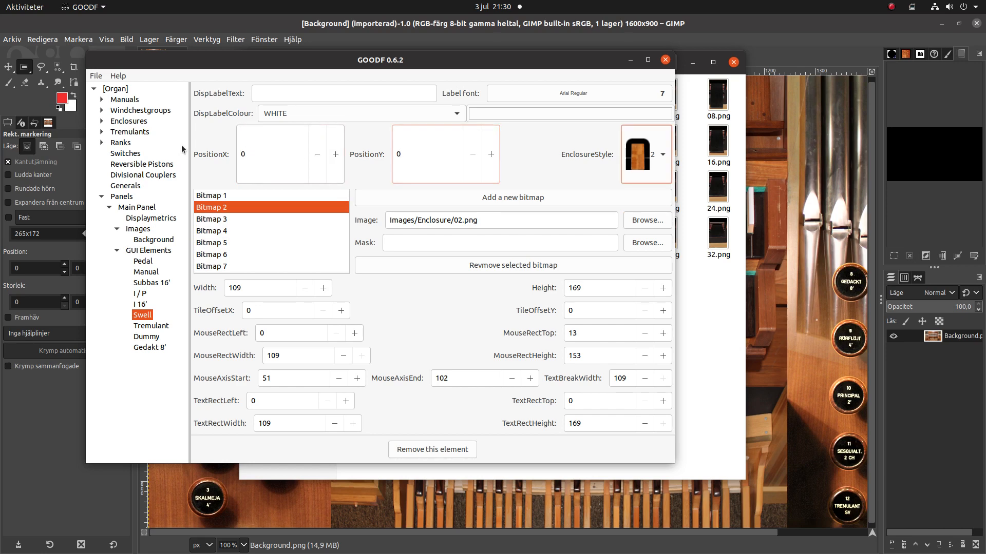
Step: Select the Swell element's Bitmap 1 and set its TextBreakWidth to 0
click(229, 198)
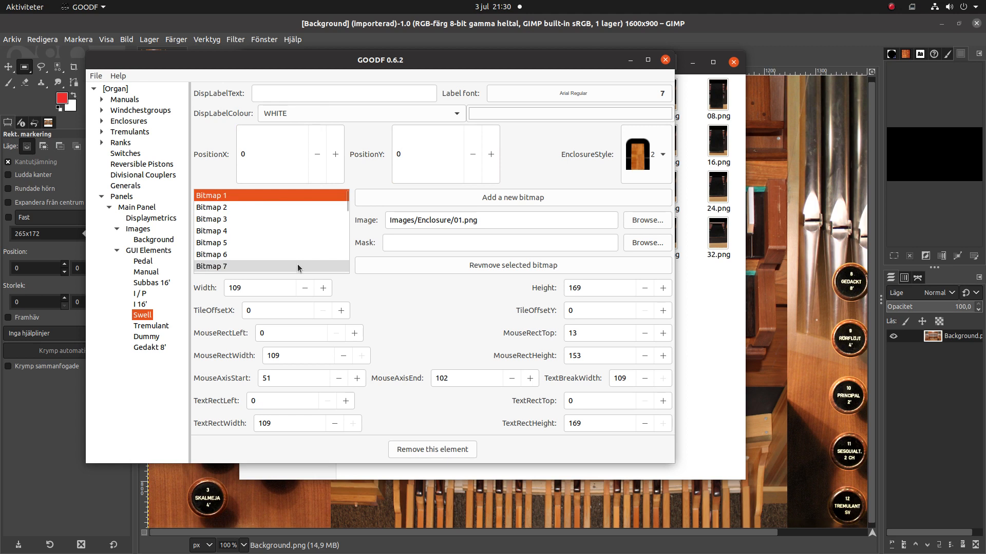
double_click(627, 379)
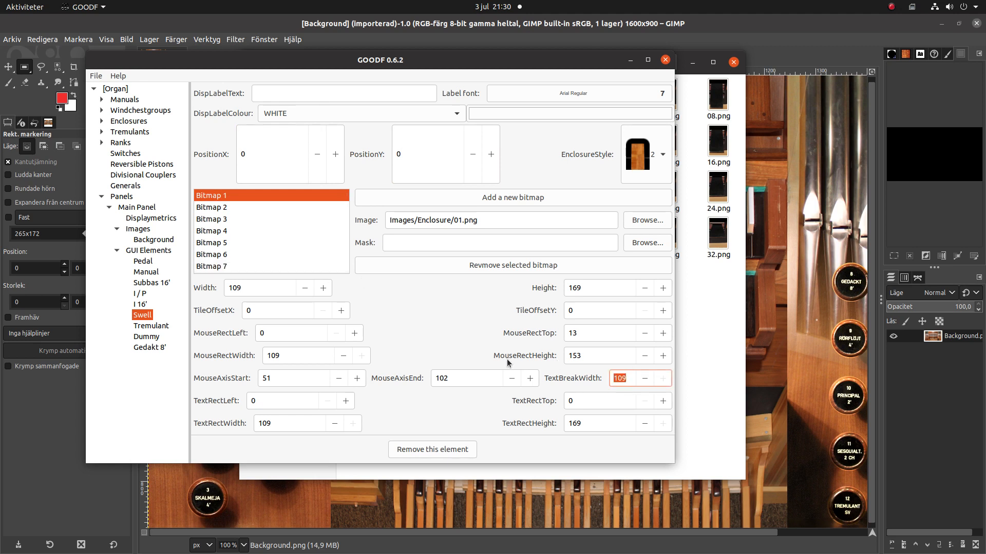
text(0)
key(Tab)
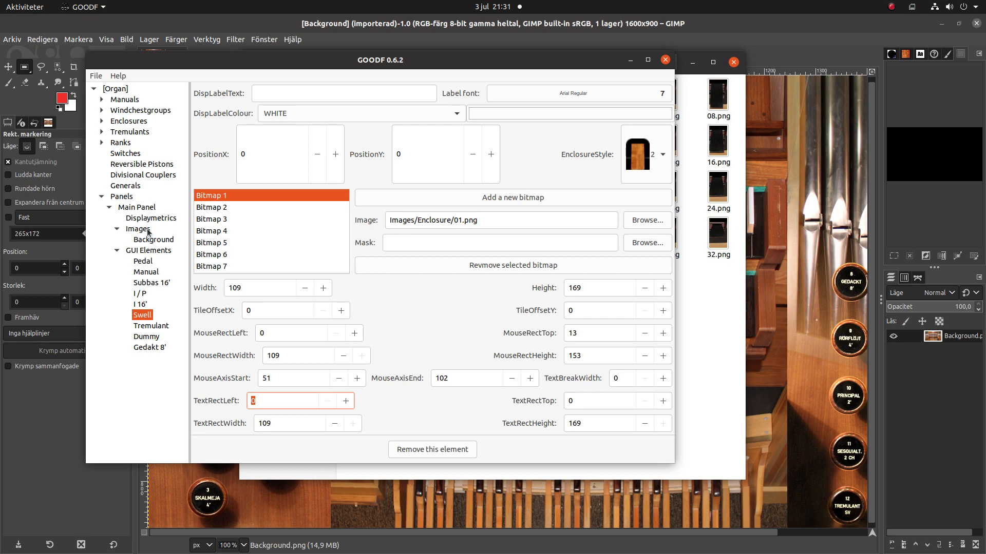
Step: Preview the Main Panel layout, read the swell pedal's corner coordinates from the background image in GIMP, and return to close the preview
click(127, 209)
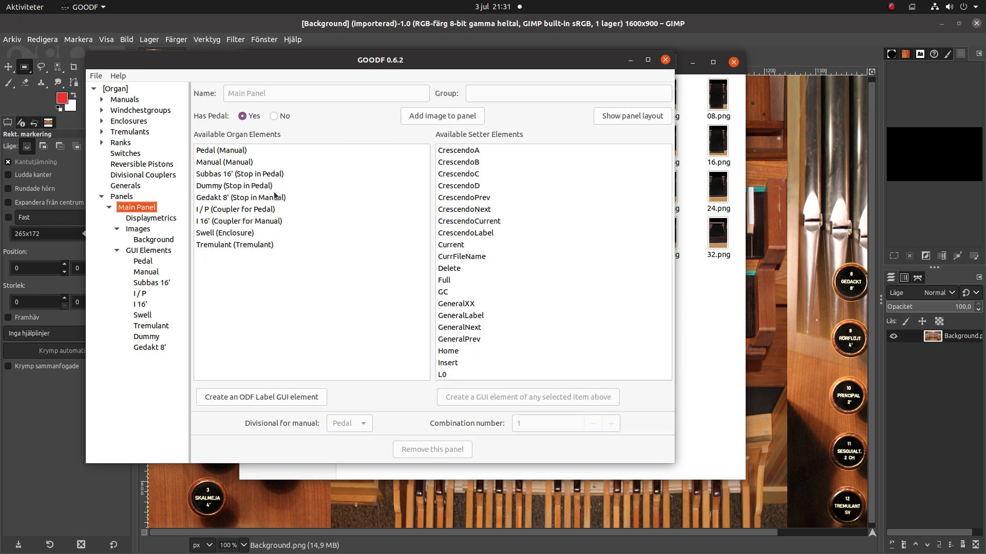
click(603, 120)
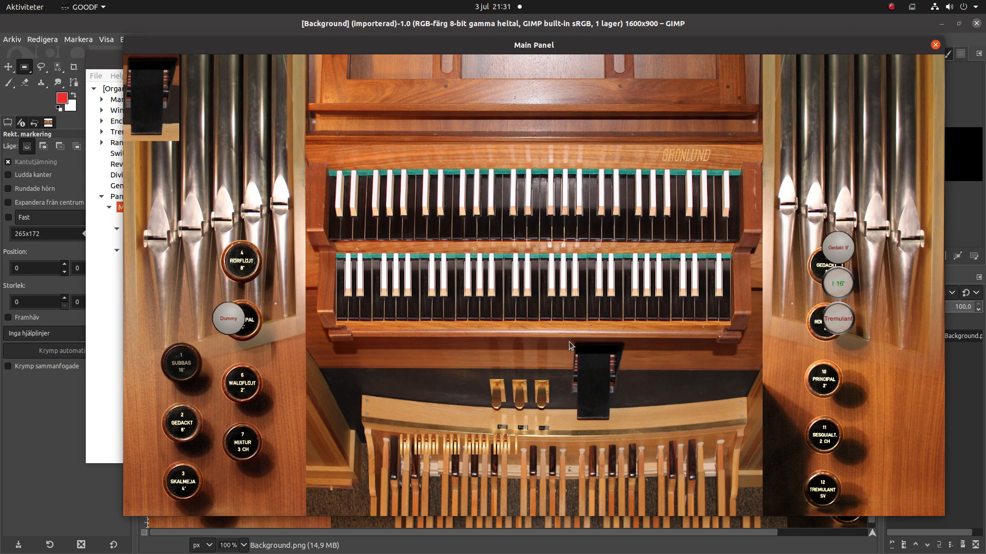
mouse_move(2, 282)
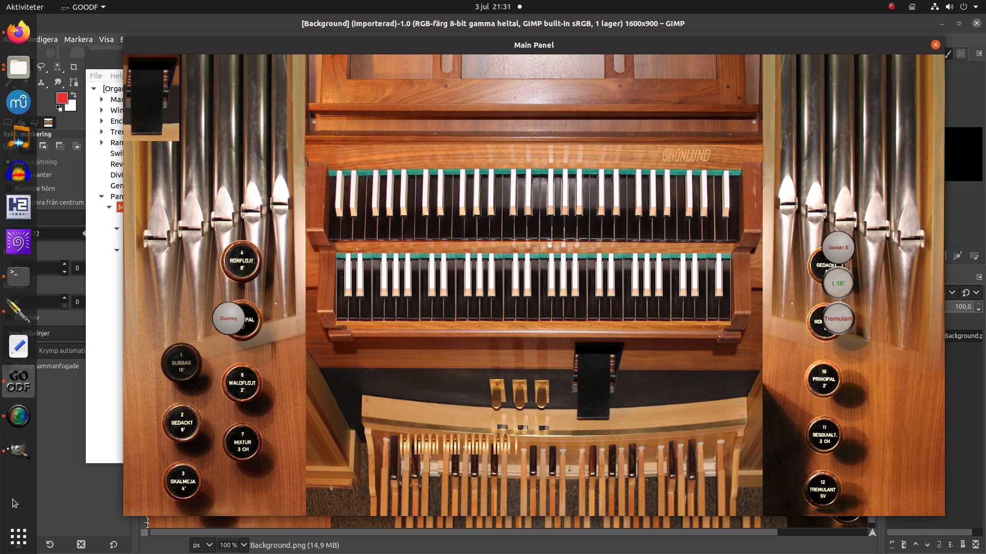
click(19, 451)
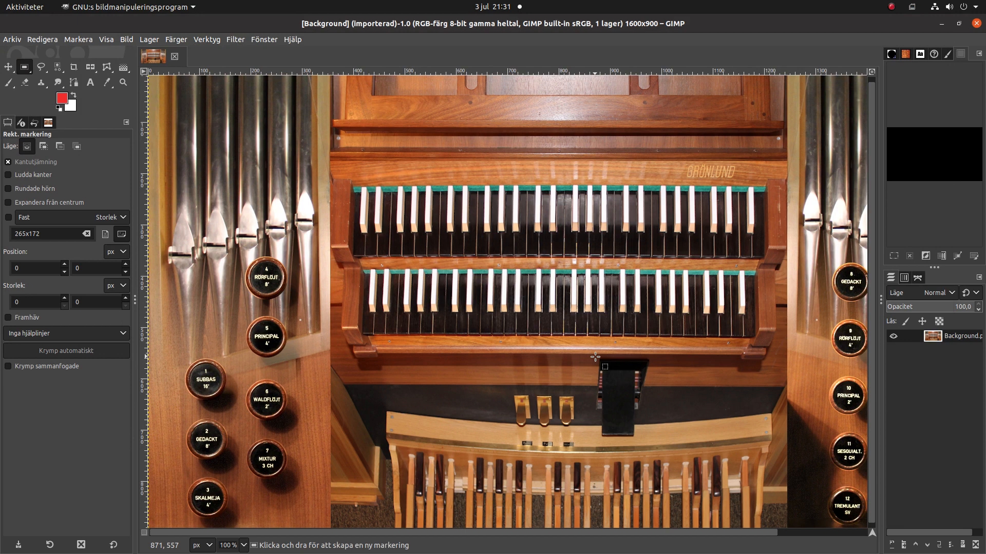
mouse_move(0, 288)
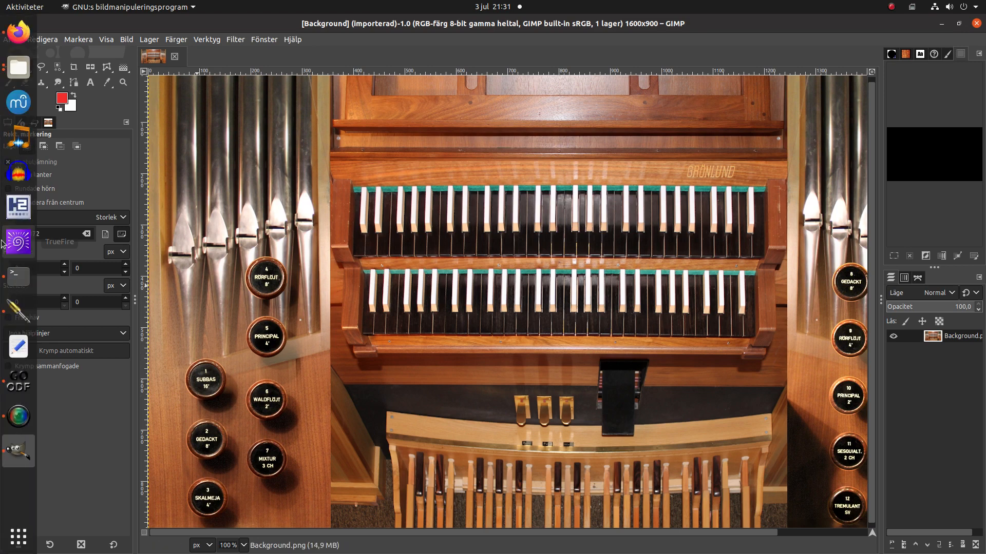
click(15, 393)
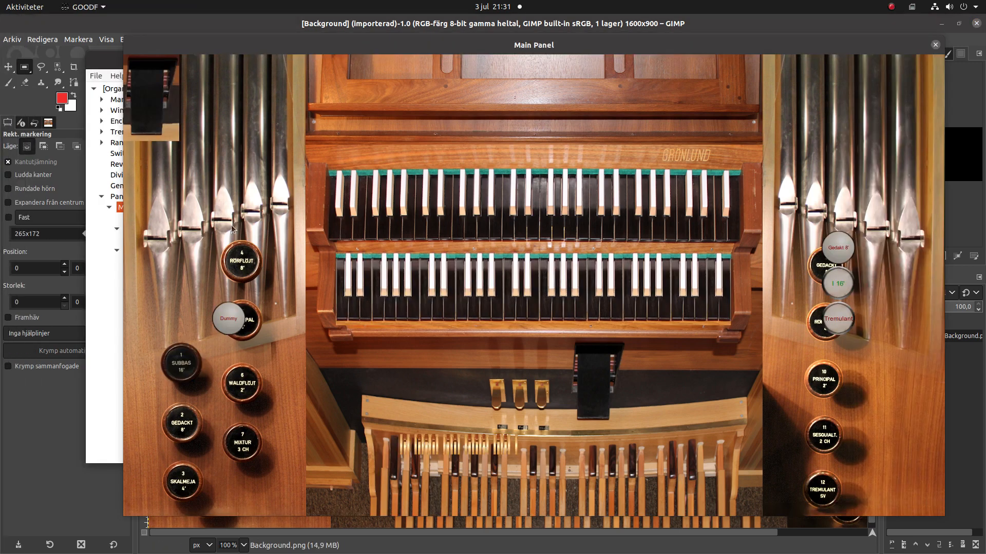
click(930, 47)
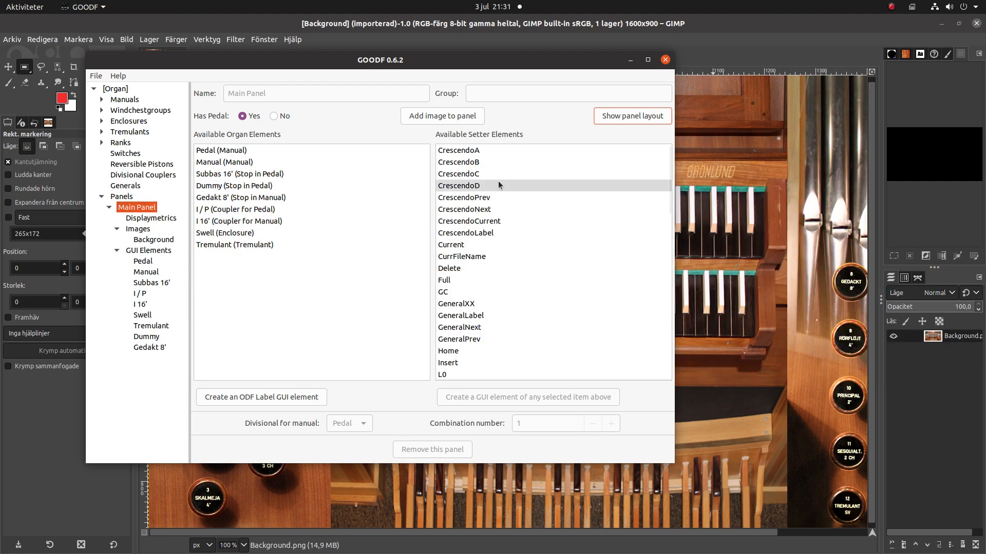
Step: Set the Swell element's PositionX to 871 and PositionY to 557
click(137, 308)
click(142, 323)
click(143, 317)
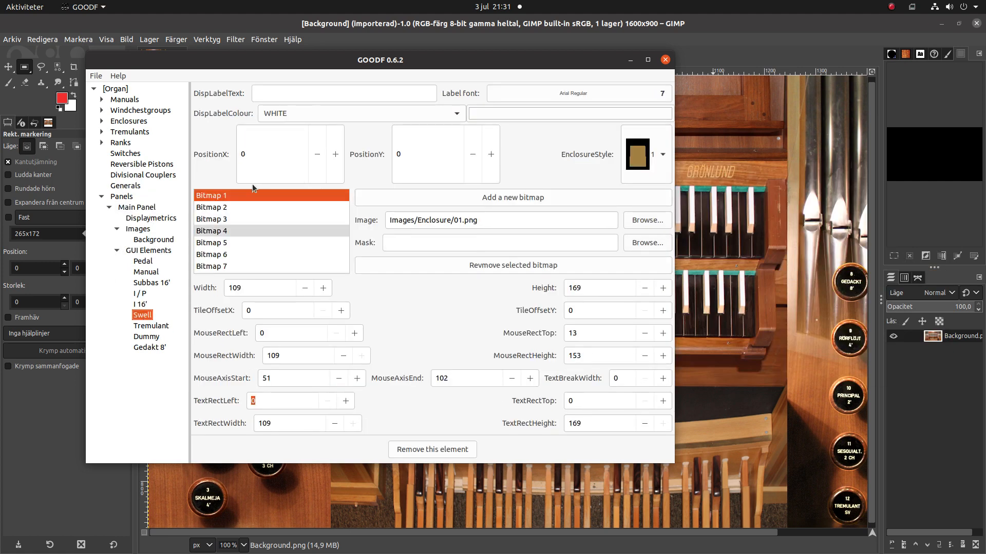
click(282, 154)
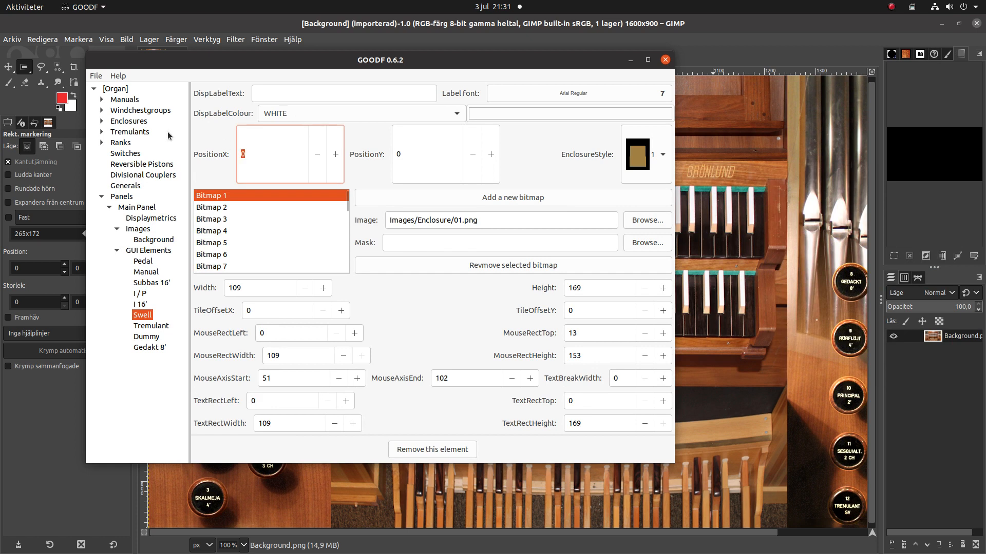
text(871)
key(Tab)
text(557)
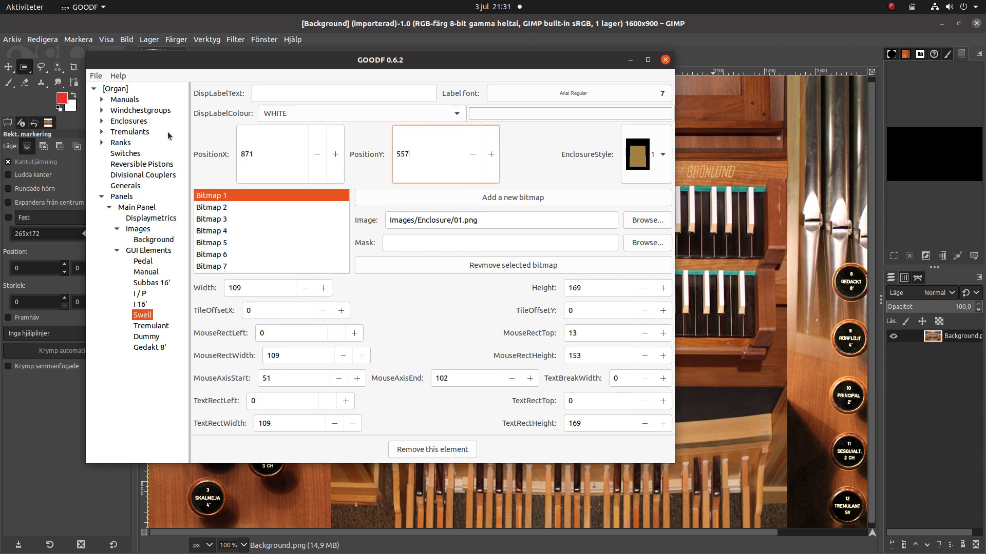
key(Tab)
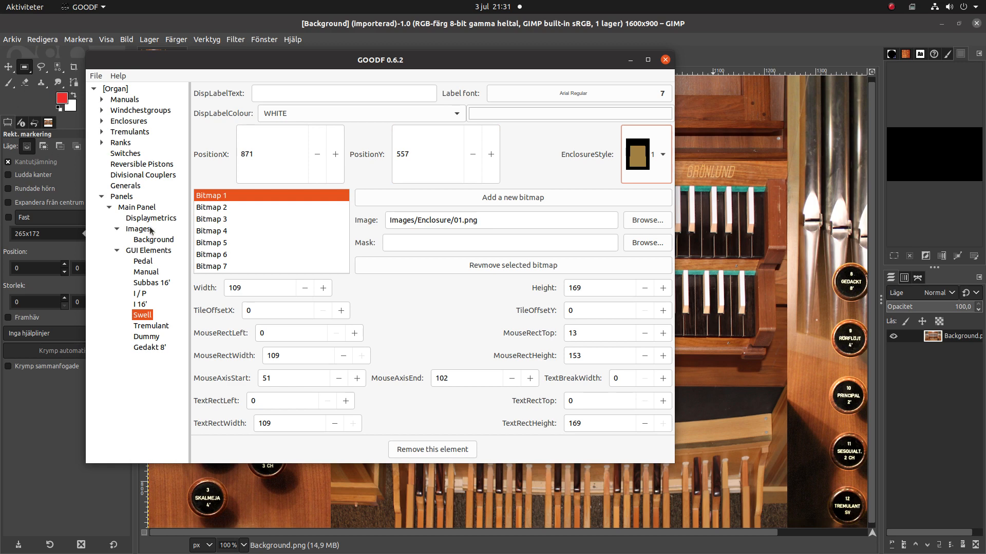
Step: Preview the Main Panel layout and arrange it beside the Swell element's settings to compare the pedal's placement with the background
click(137, 208)
click(606, 117)
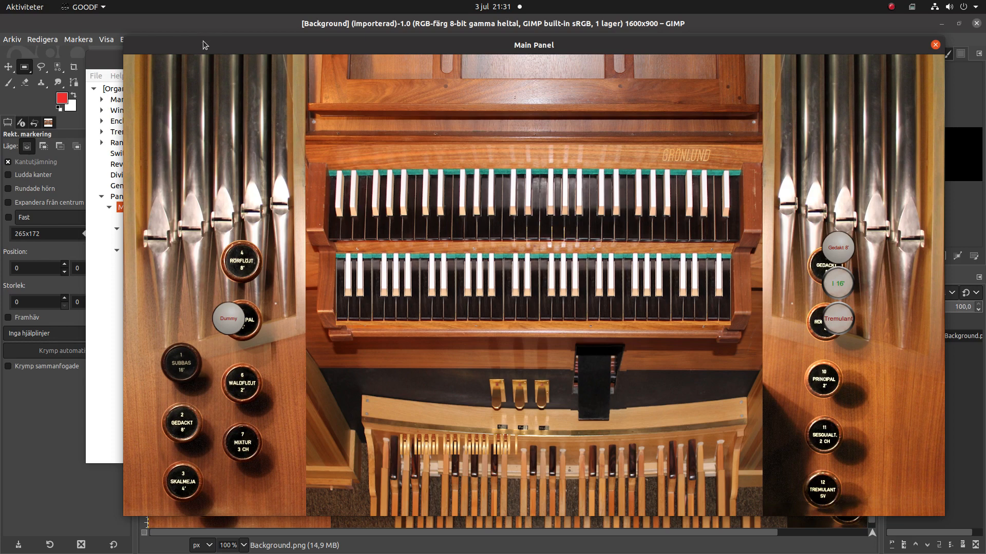
drag(203, 41, 463, 24)
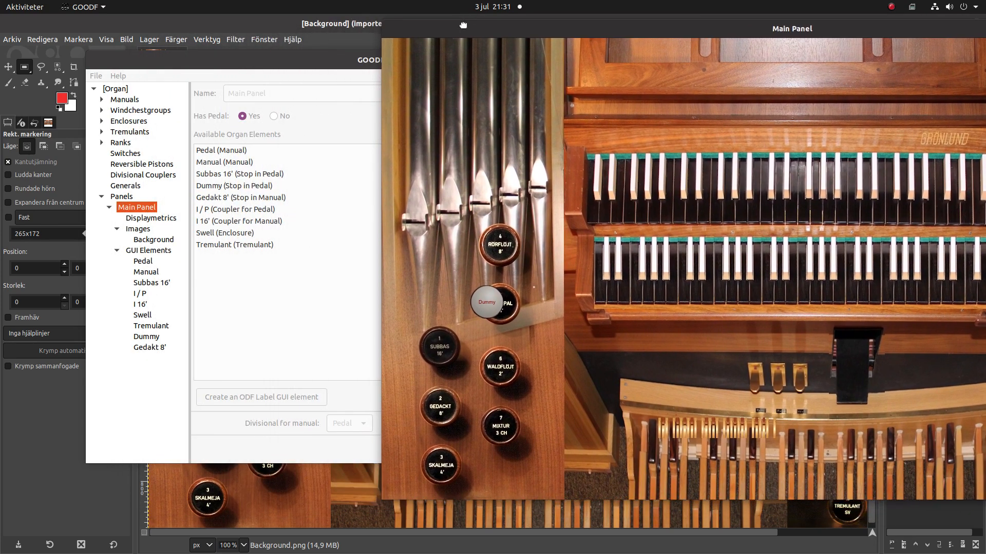
click(150, 316)
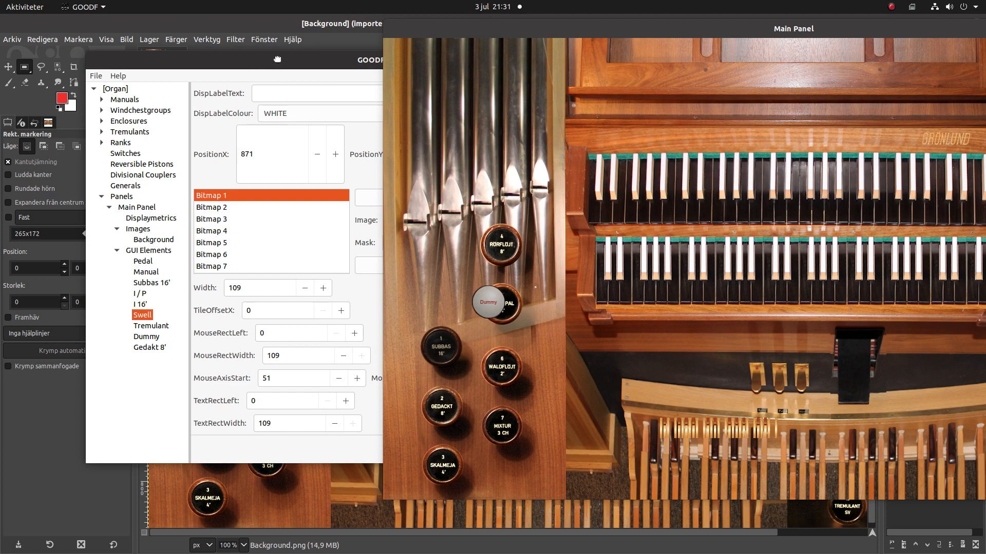
drag(277, 60, 146, 70)
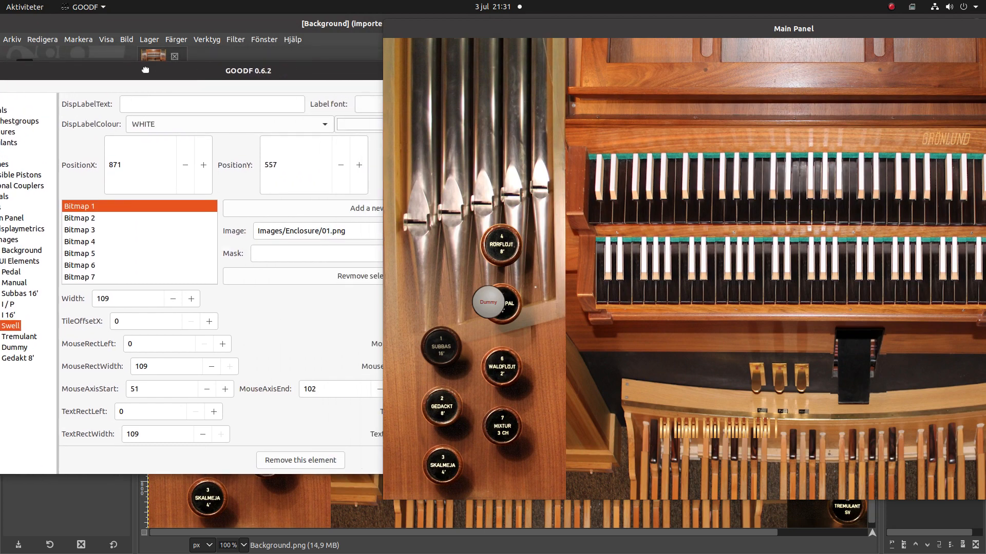
Step: Fine-tune the Swell element's position to PositionX 872 and PositionY 555, and close the layout preview
click(341, 165)
click(341, 165)
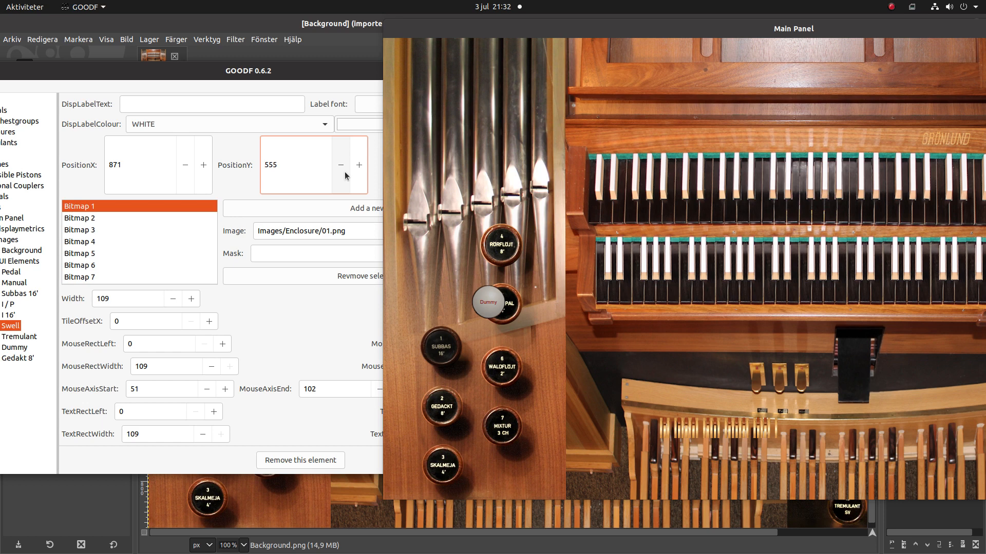
click(341, 165)
click(360, 171)
click(202, 173)
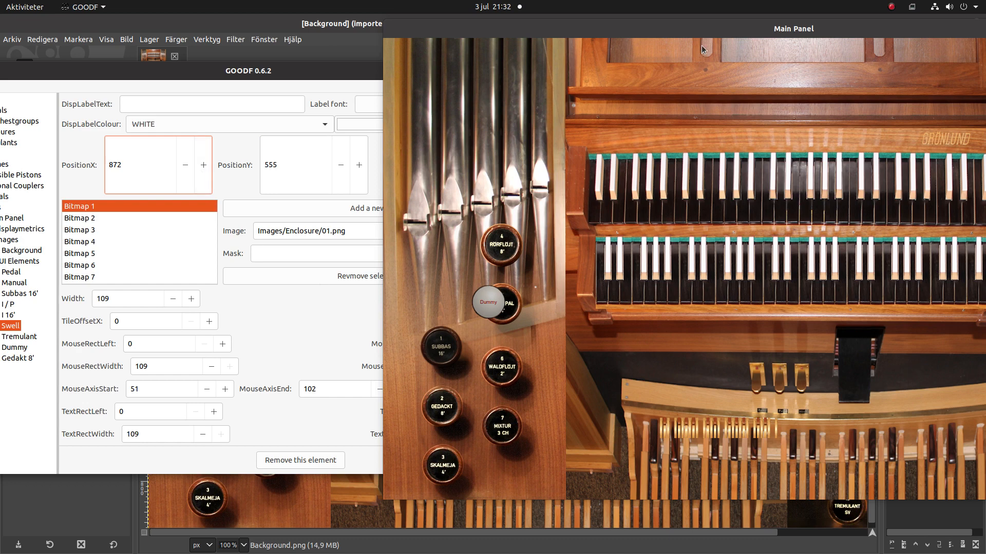
drag(714, 31, 391, 48)
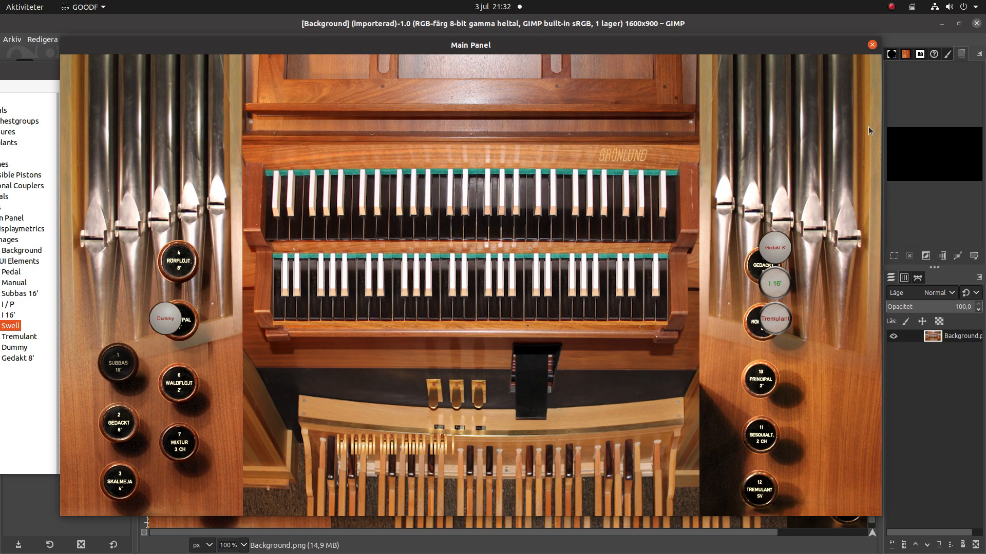
click(872, 45)
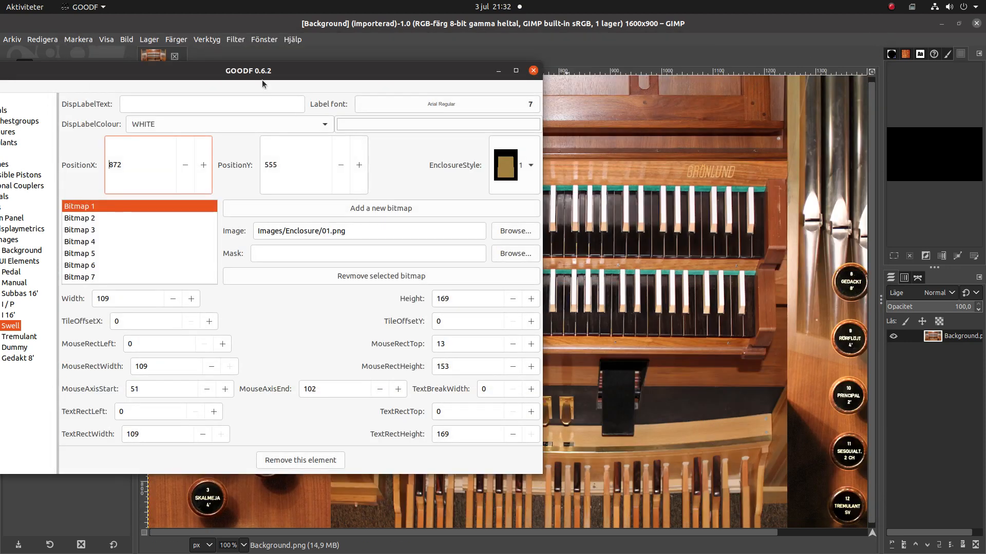
drag(318, 80, 523, 80)
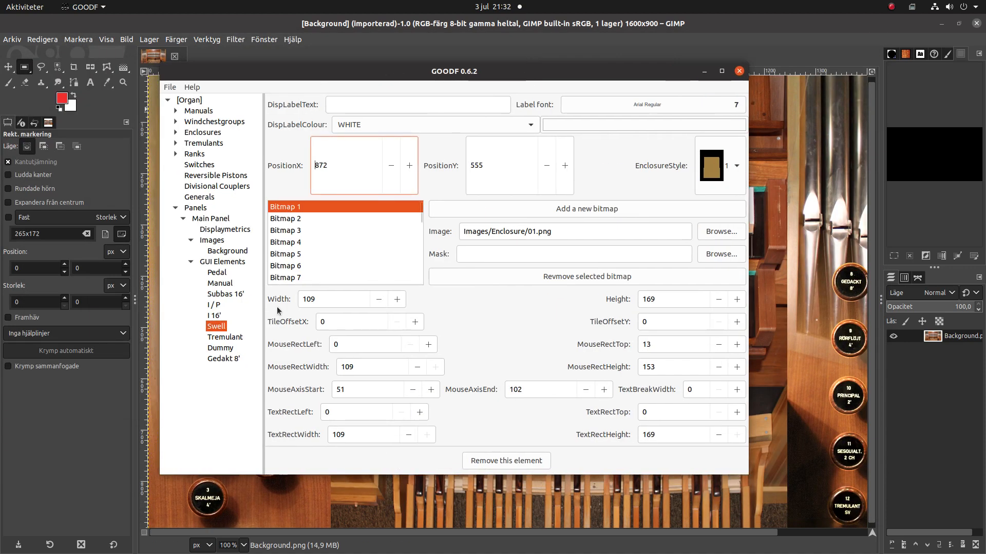
Step: Remove the Dummy stop's GUI element from the Main Panel and confirm the deletion
click(210, 263)
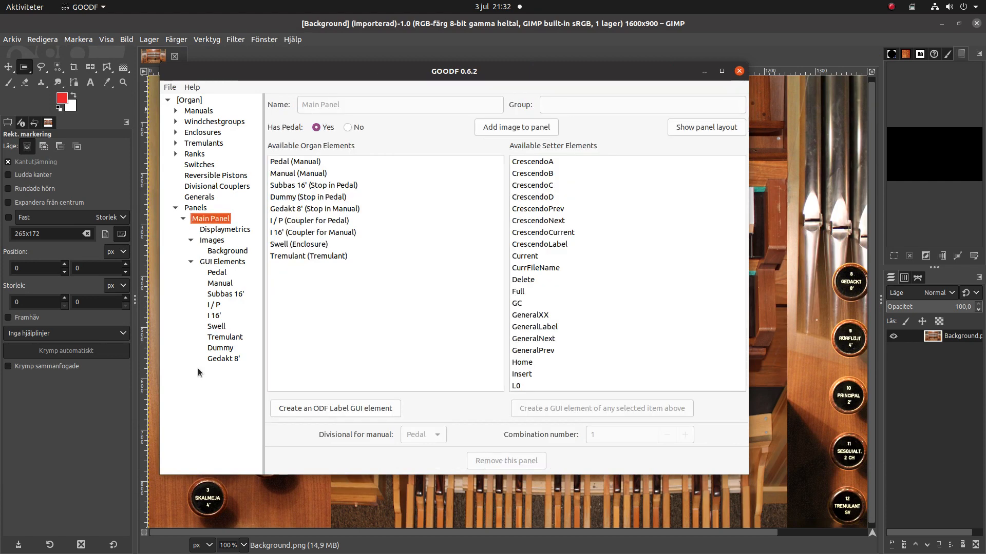
click(218, 350)
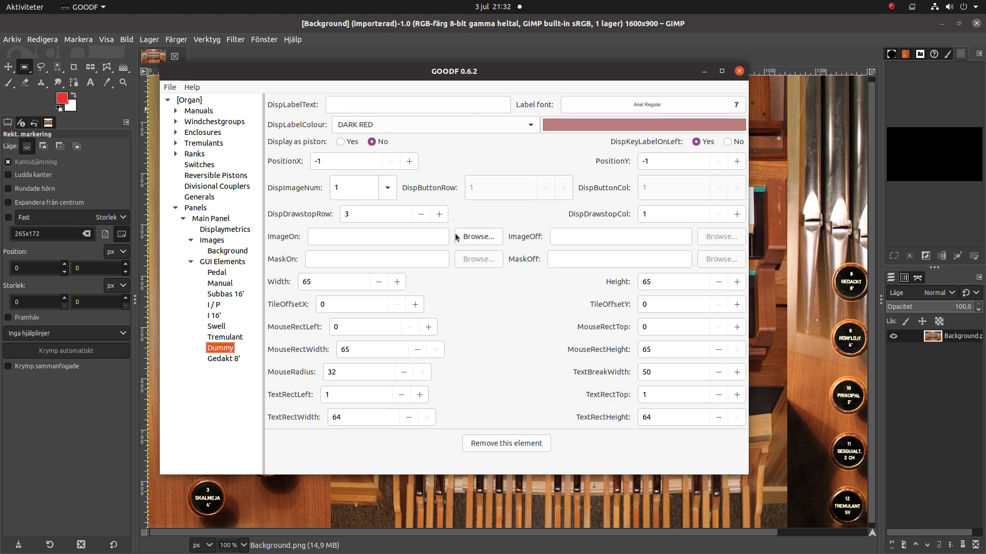
click(515, 443)
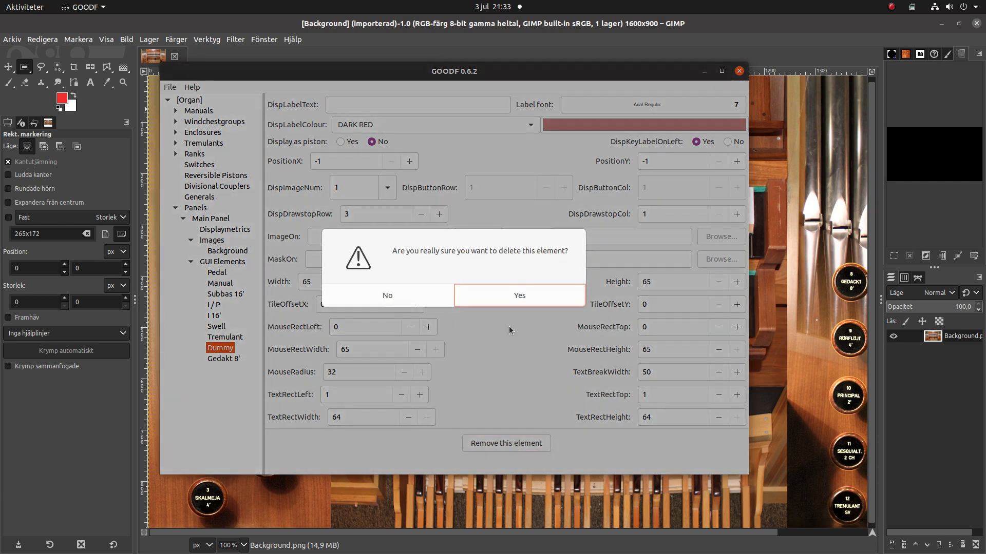
click(513, 289)
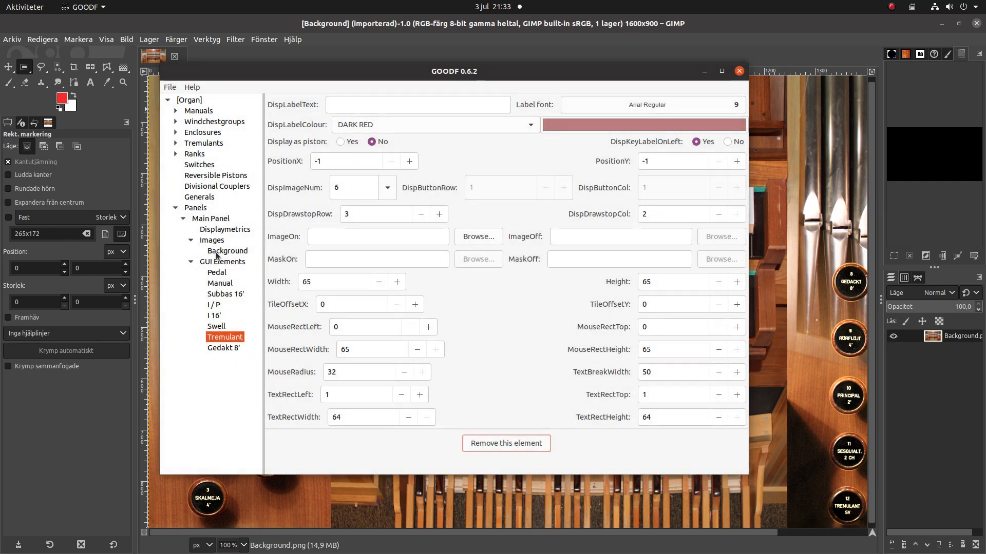
Step: Delete the Dummy stop from the Pedal manual, confirm the removal, and collapse the Manuals branch of the organ tree
click(208, 219)
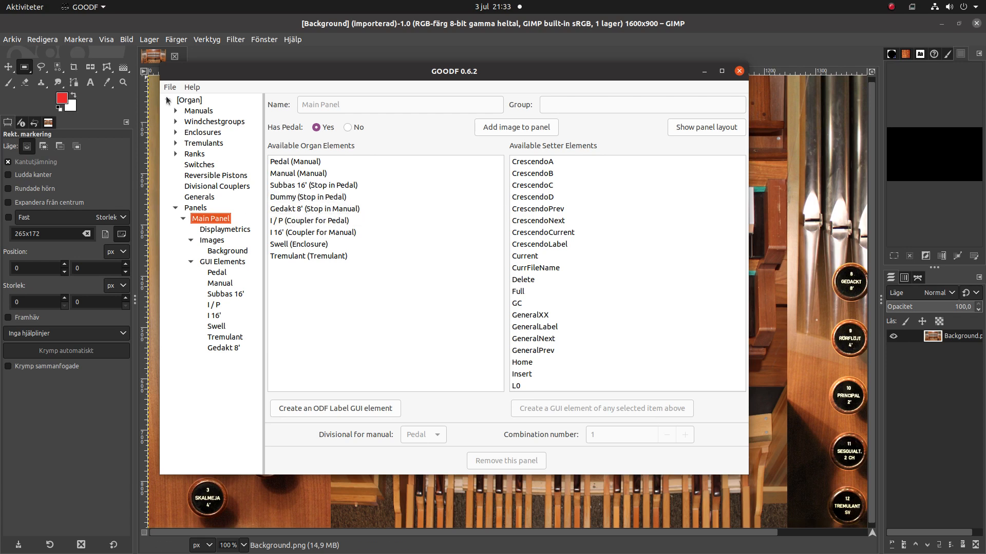
click(194, 114)
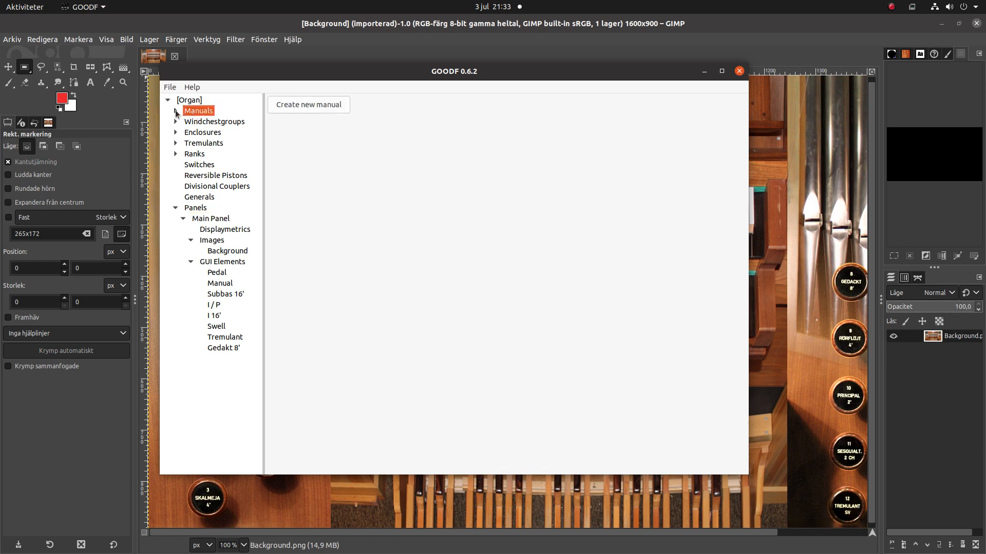
click(175, 111)
click(180, 123)
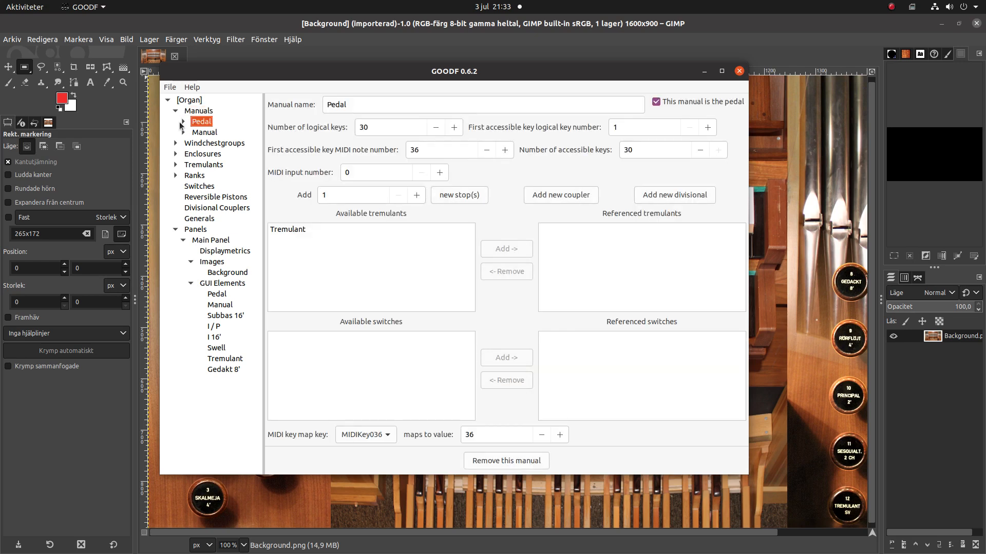
click(183, 122)
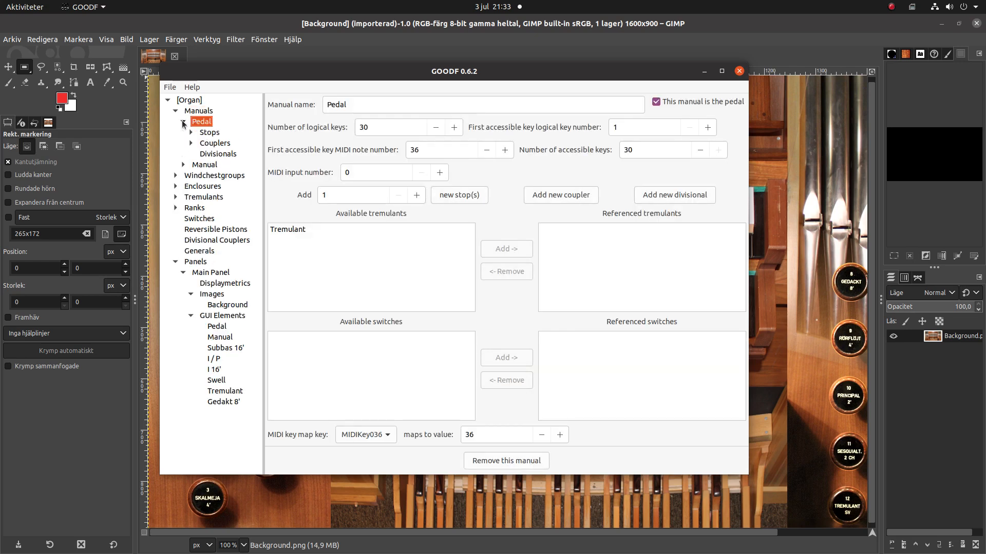
click(192, 132)
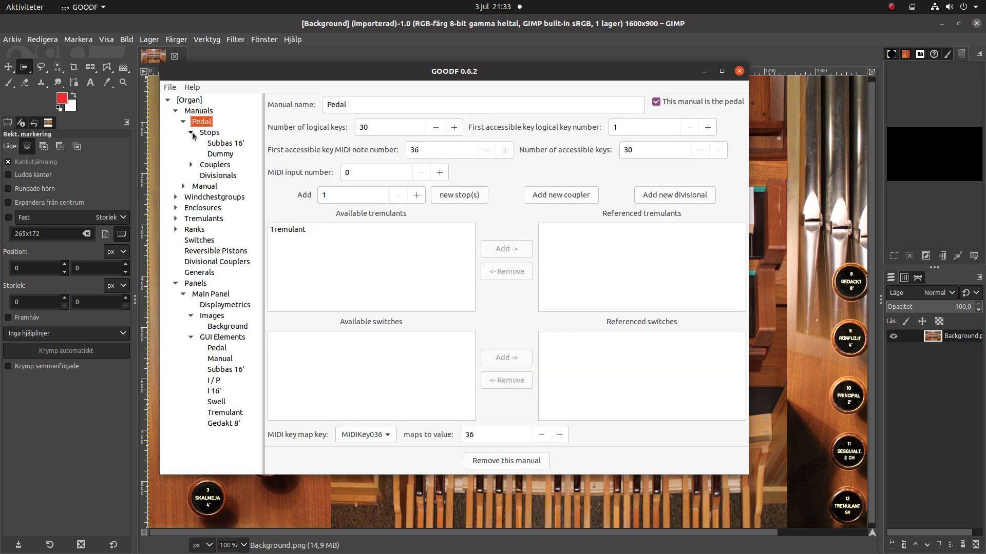
click(219, 154)
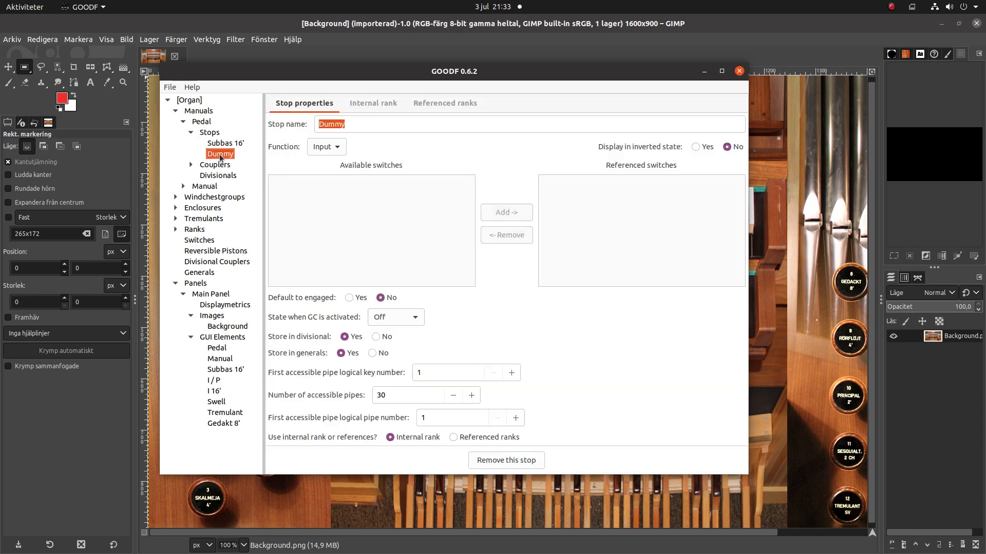
click(513, 460)
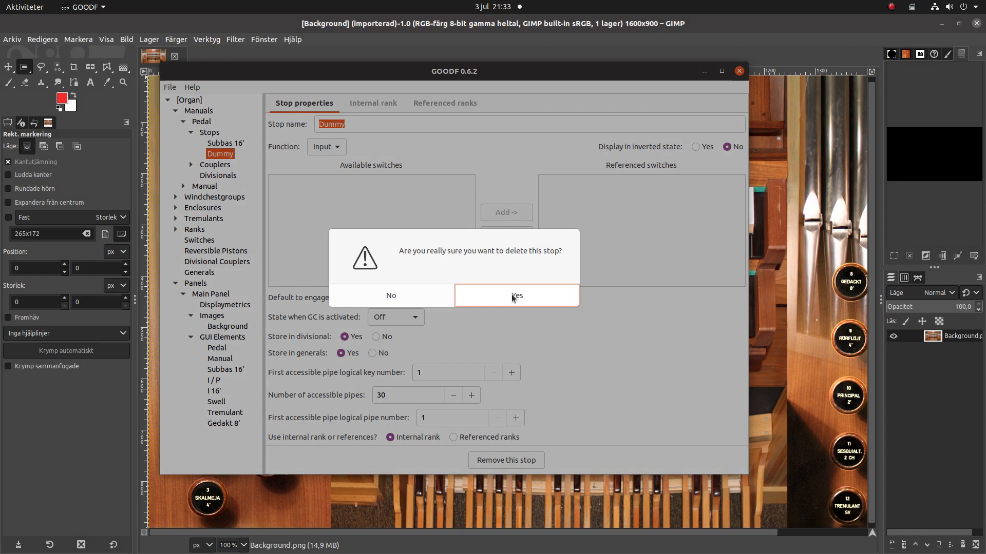
click(512, 294)
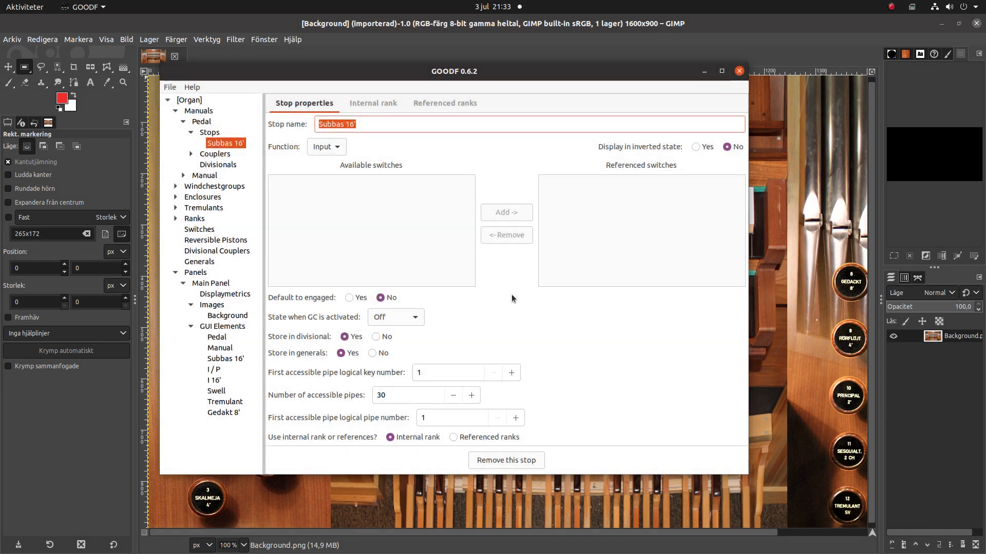
click(180, 111)
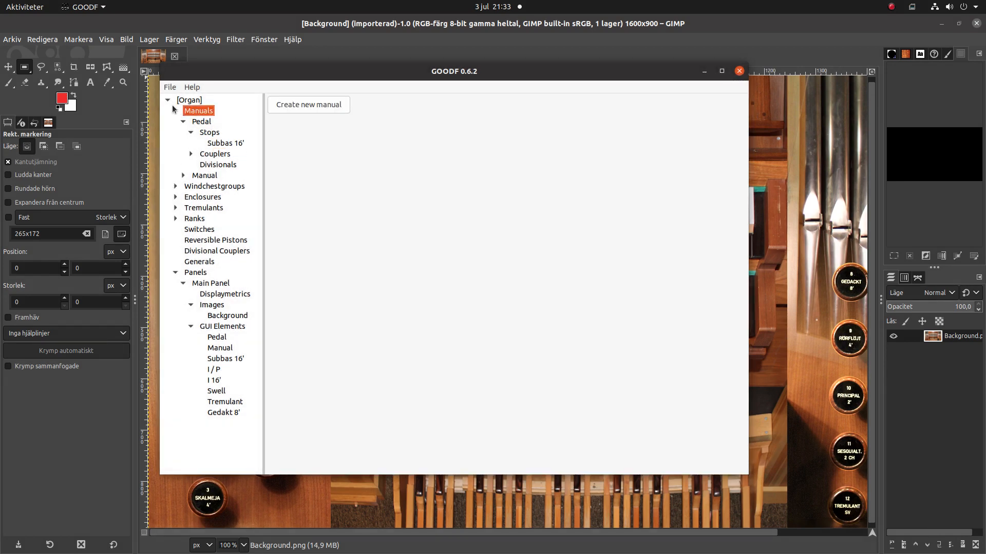
click(175, 111)
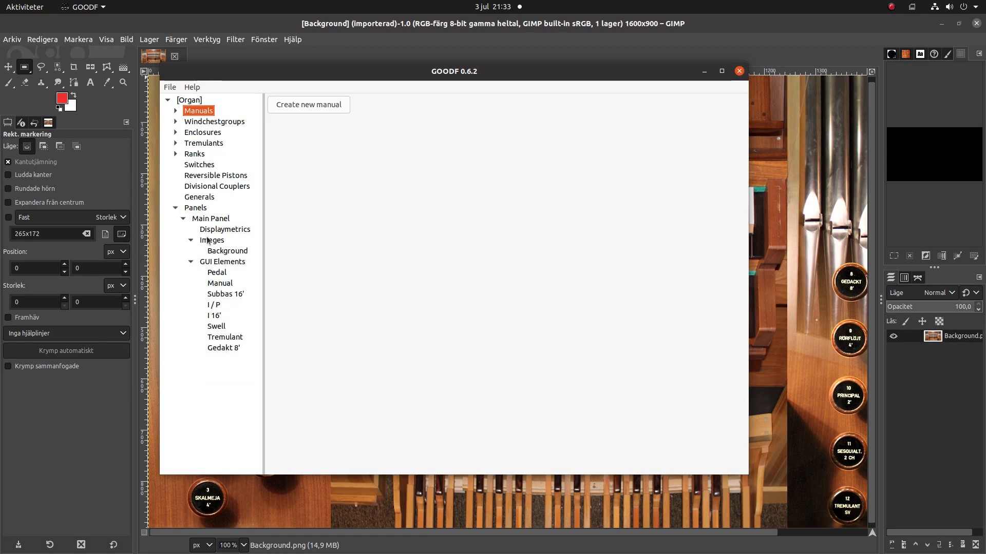
Step: Preview the Main Panel layout to check the placement of its elements against the background, and close the preview
click(211, 220)
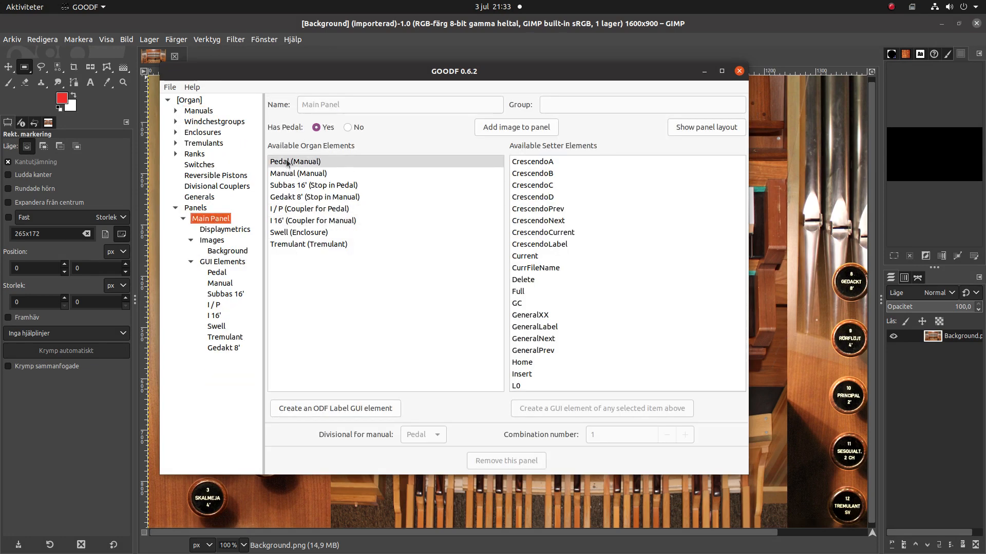
click(699, 128)
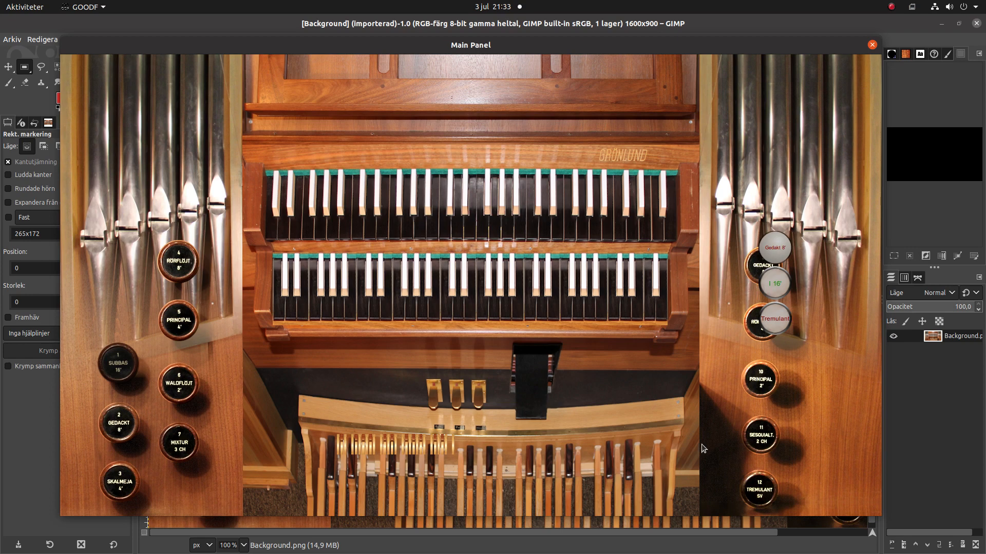
click(873, 45)
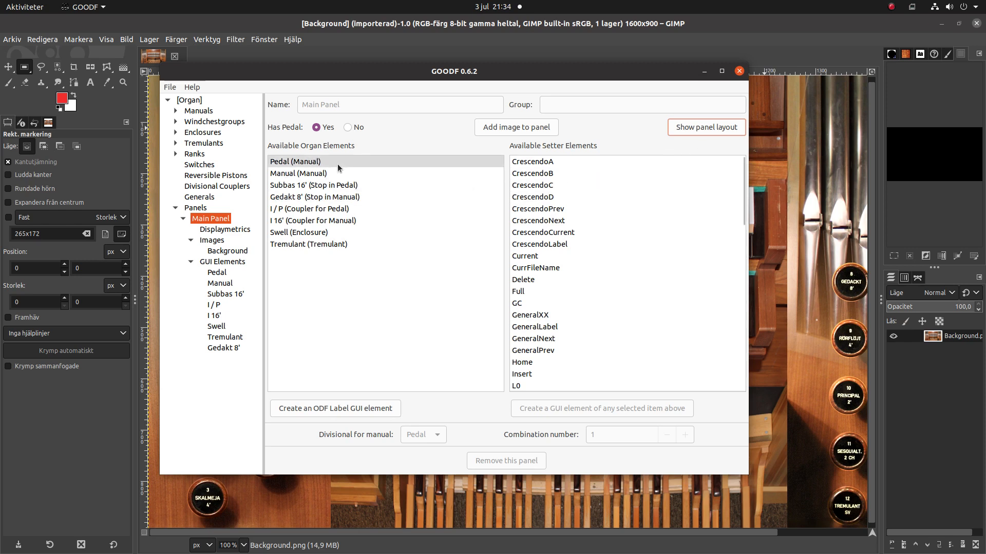
click(892, 6)
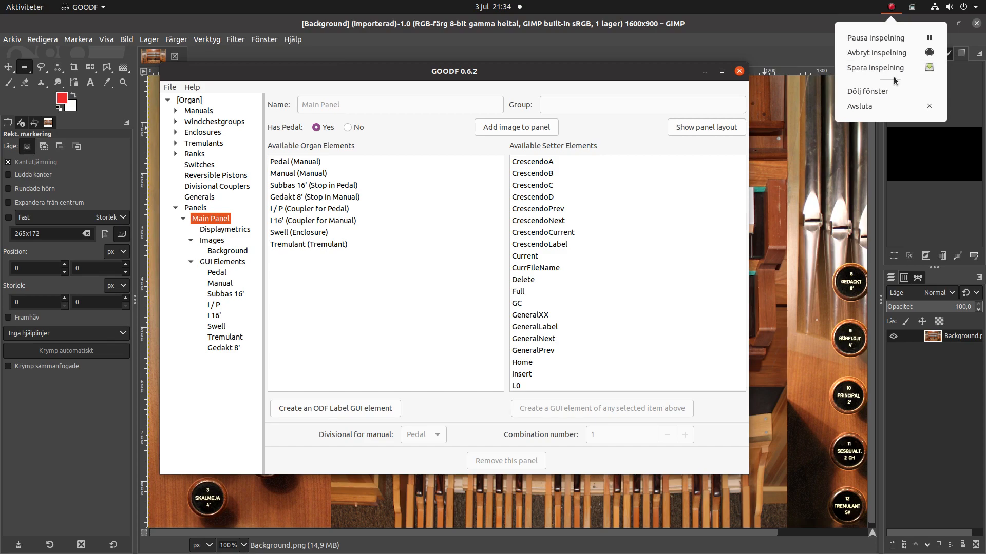